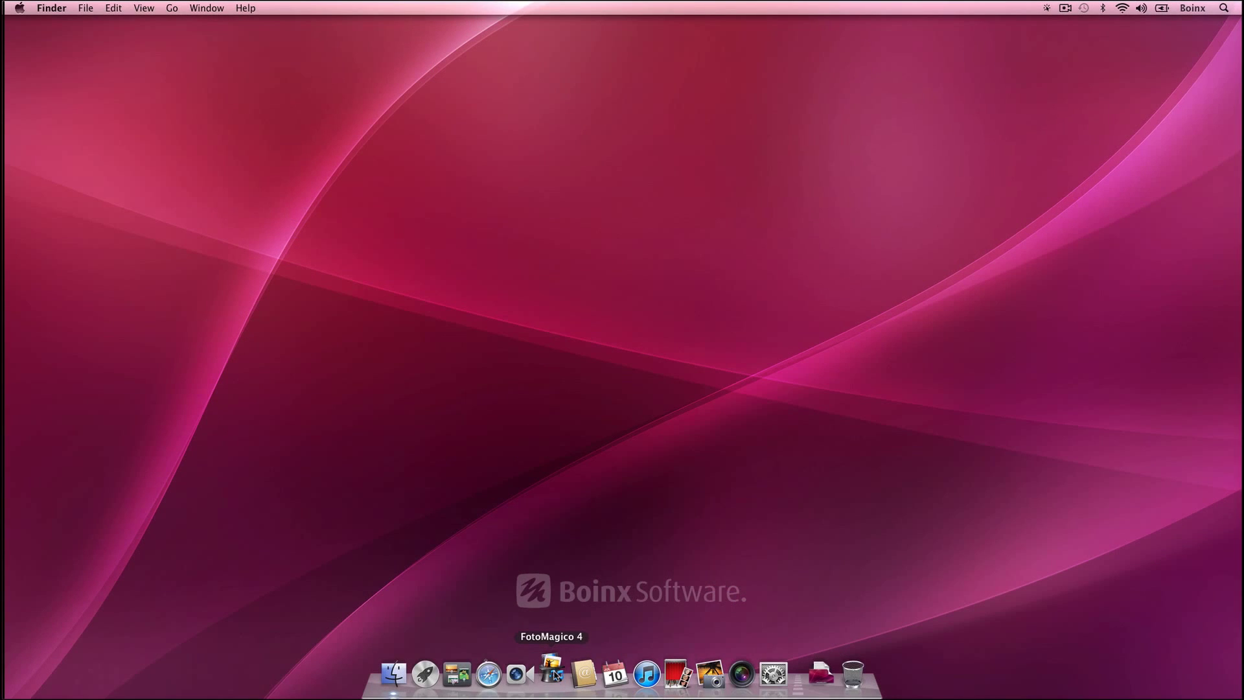
# - Launch FotoMagico 4 to get an untitled slideshow and its display-device chooser set to HDTV (1080)
pyautogui.click(552, 673)
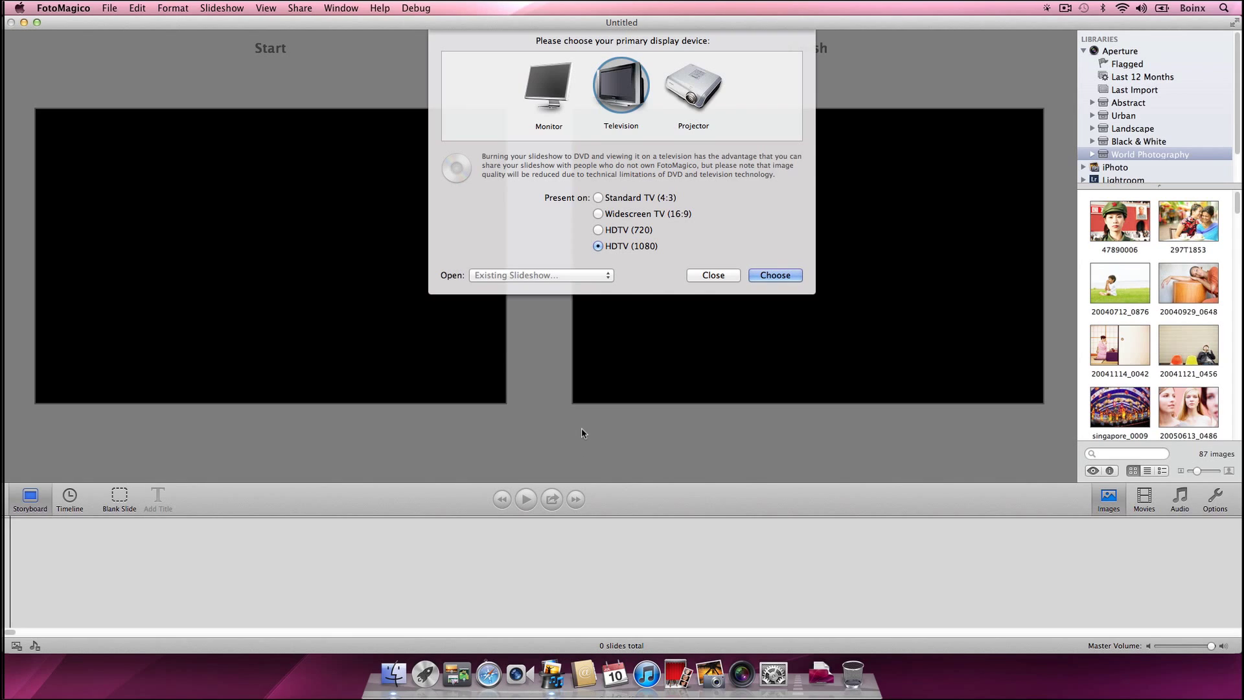
# - Confirm HDTV, add 24 library photos as slides, and lay the Primavera song beneath them
pyautogui.click(775, 275)
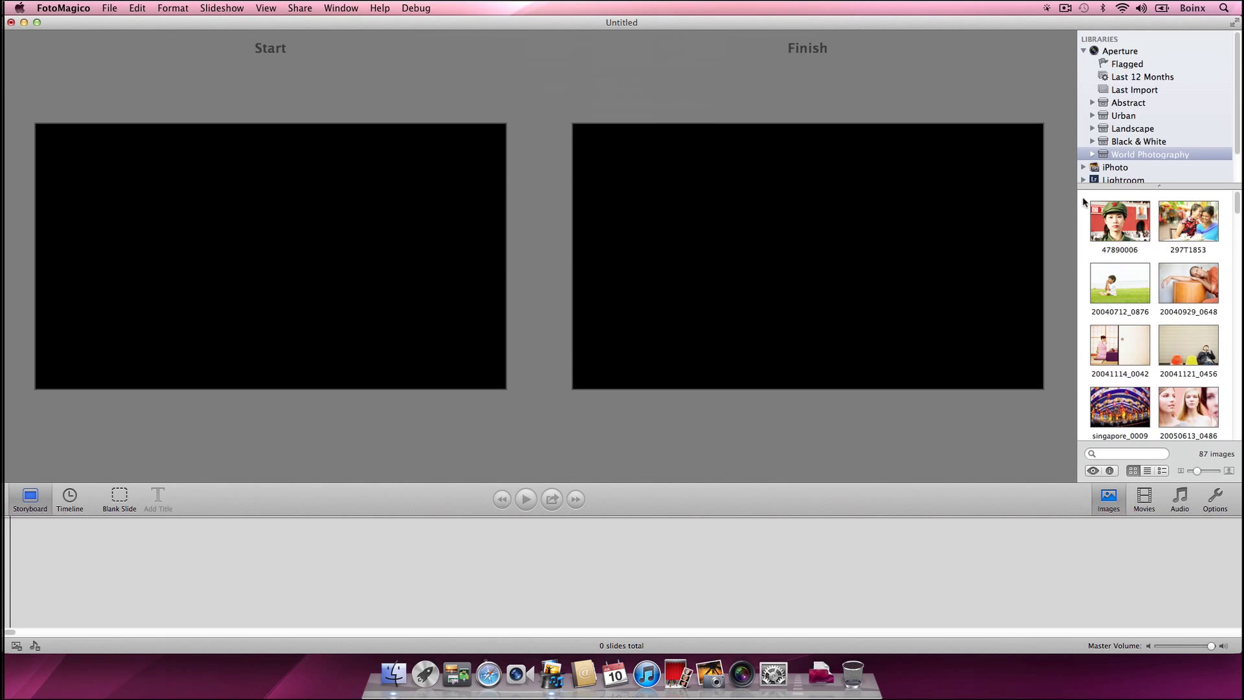
pyautogui.moveTo(1082, 198); pyautogui.dragTo(418, 527)
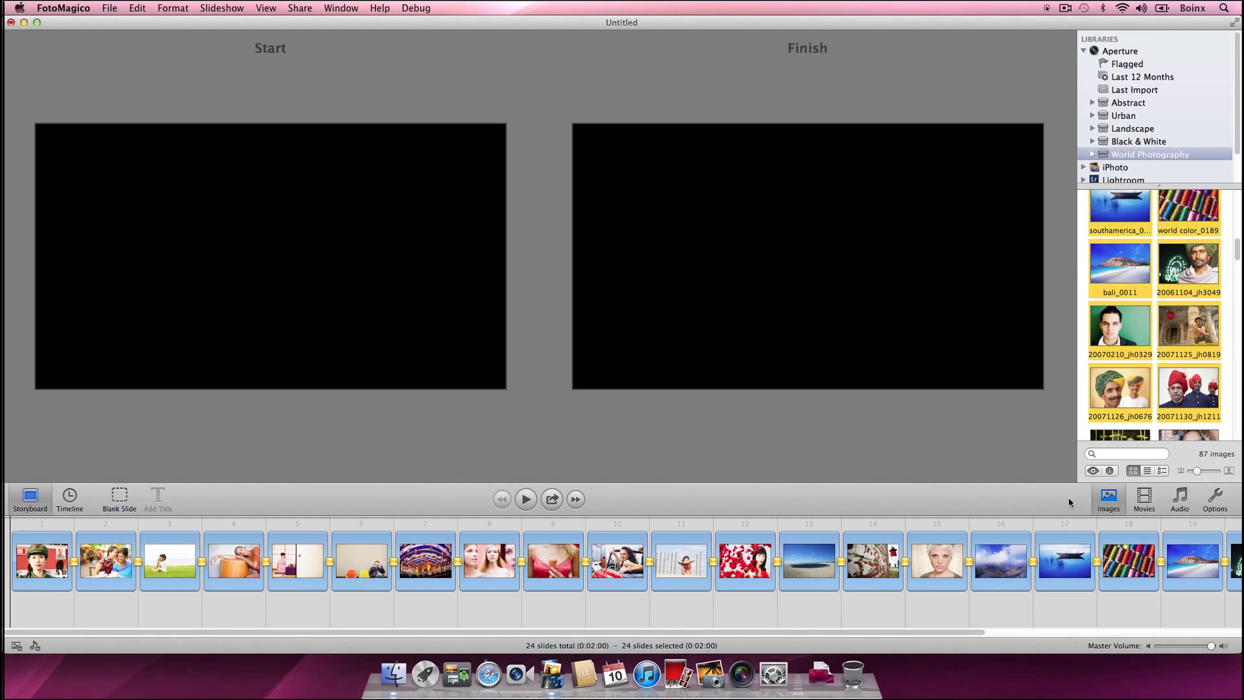
pyautogui.click(1179, 497)
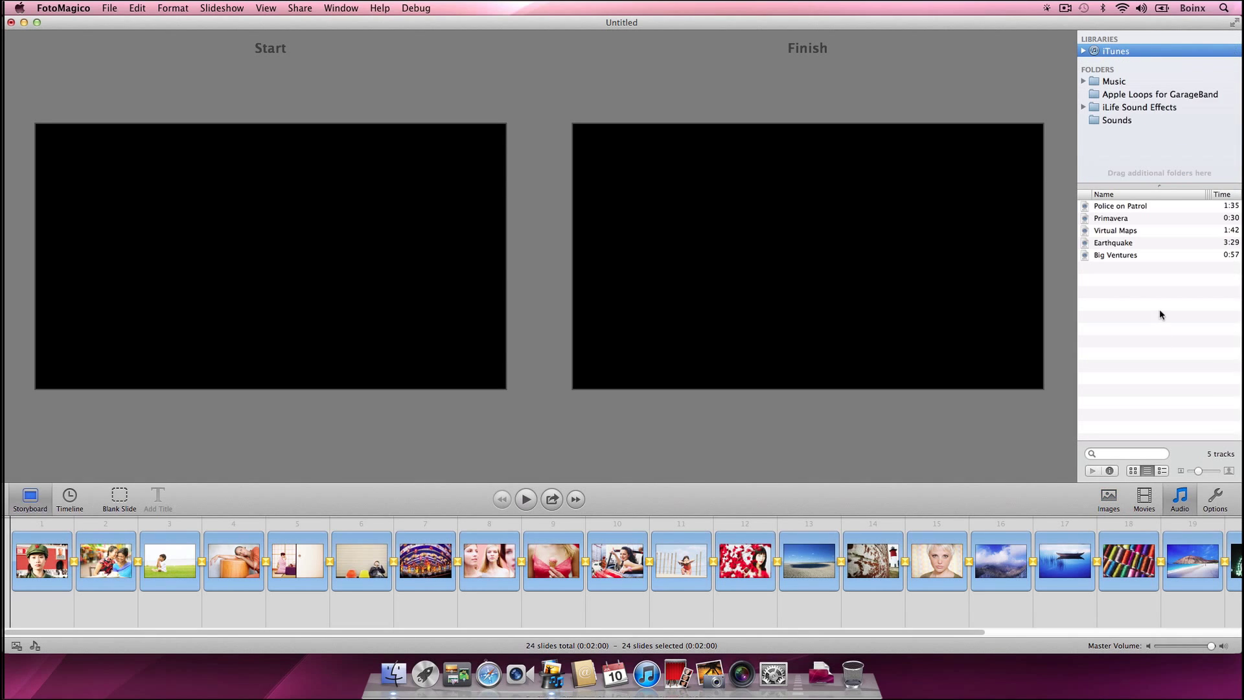
pyautogui.moveTo(1123, 221); pyautogui.dragTo(52, 611)
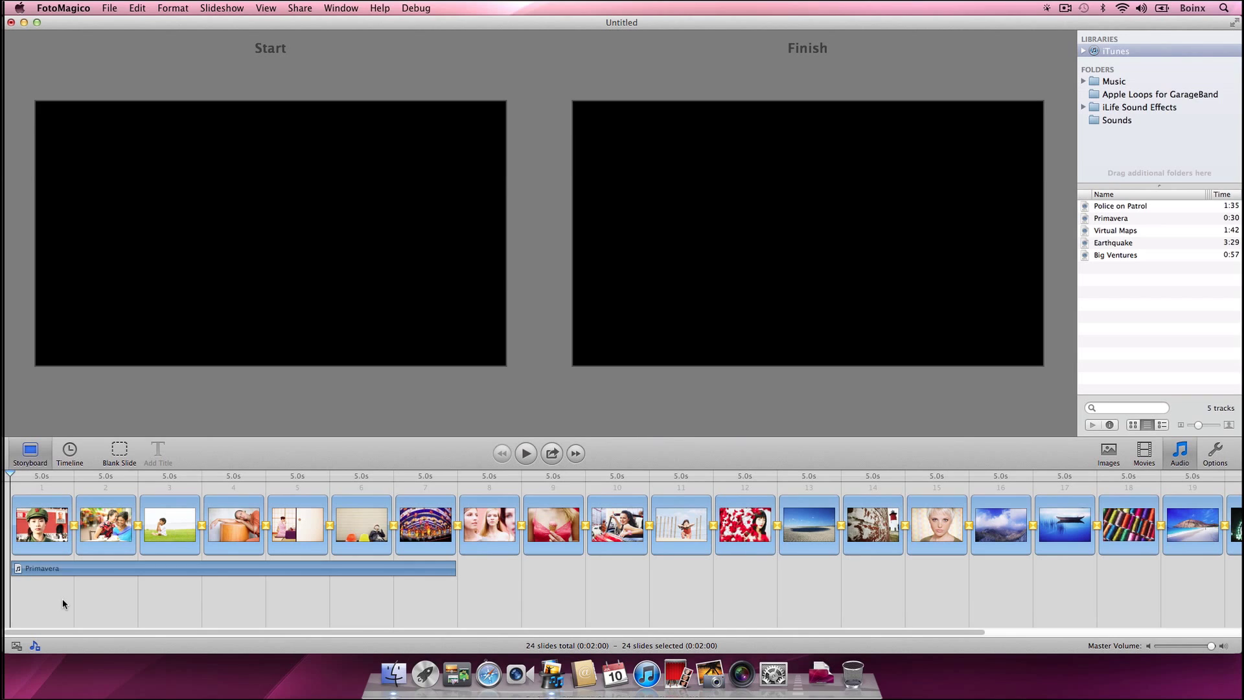
# - Change slide 2's duration from 5.0 to 10 seconds and view it in the timeline from the start
pyautogui.click(68, 454)
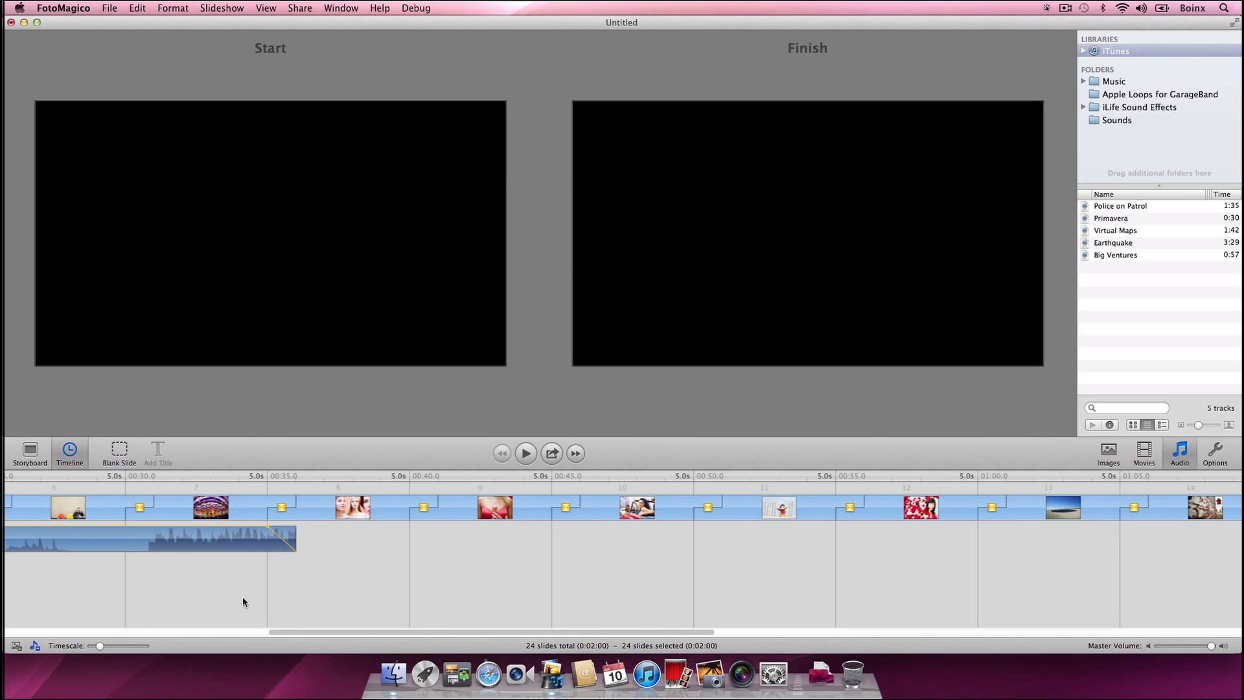
pyautogui.moveTo(294, 632); pyautogui.dragTo(25, 628)
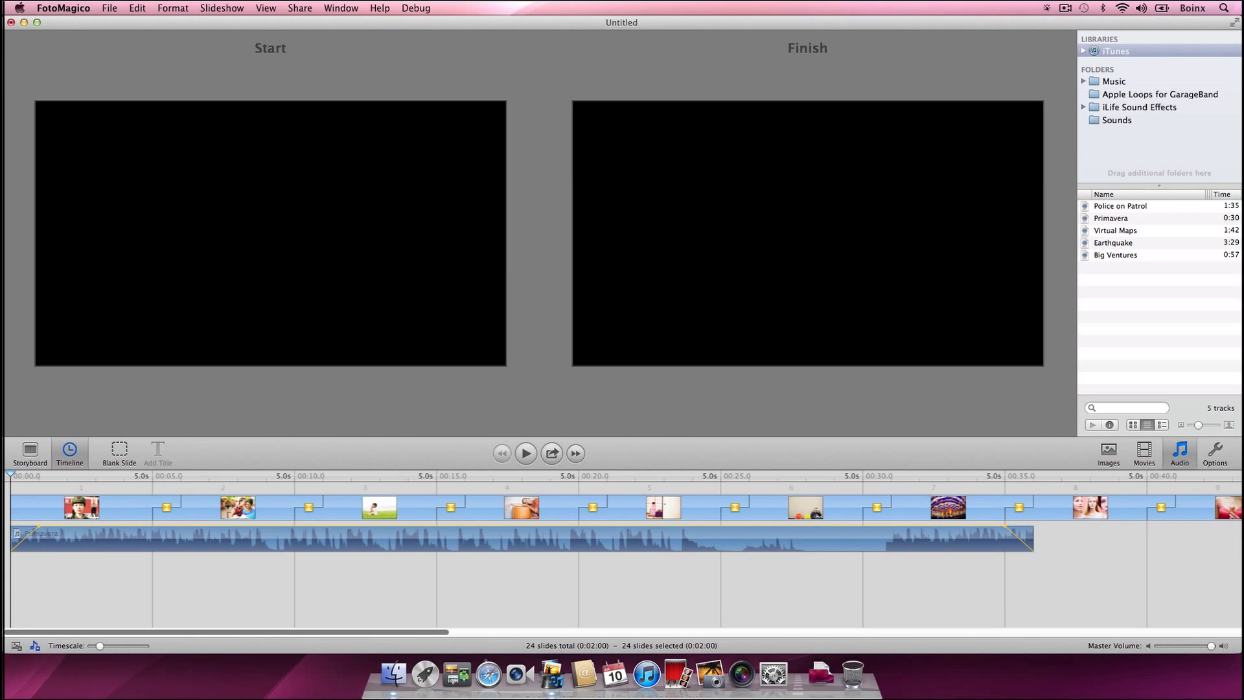
pyautogui.click(31, 454)
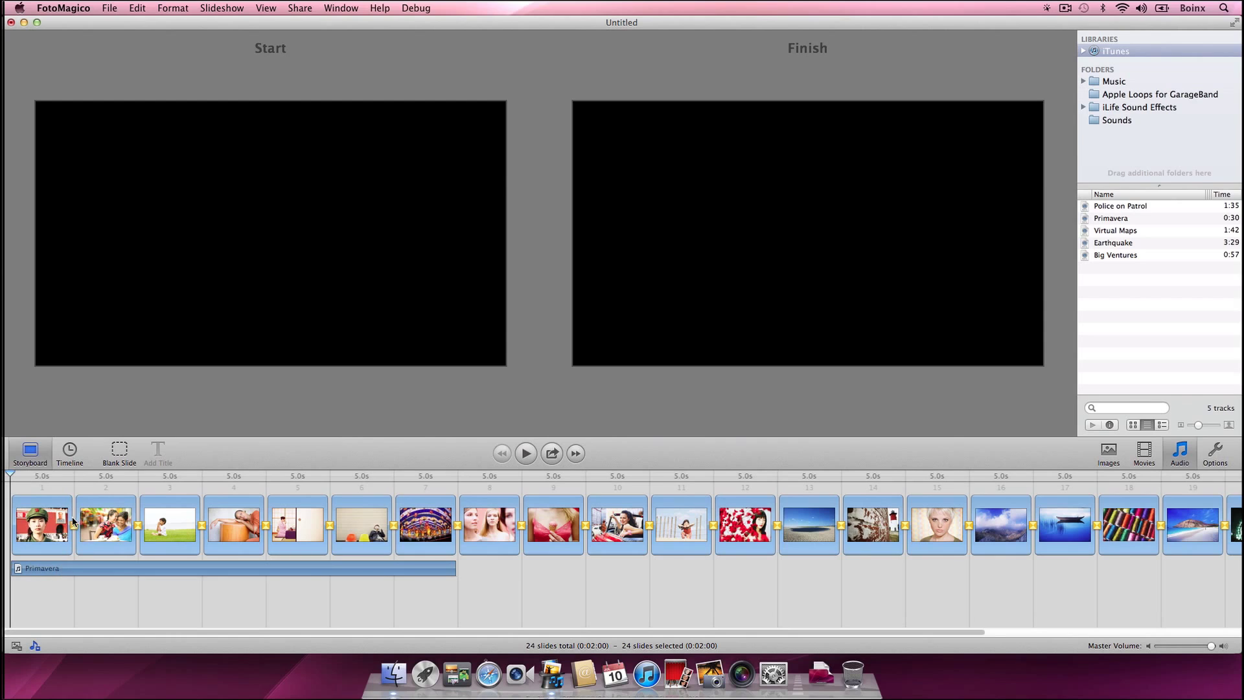
pyautogui.click(112, 476)
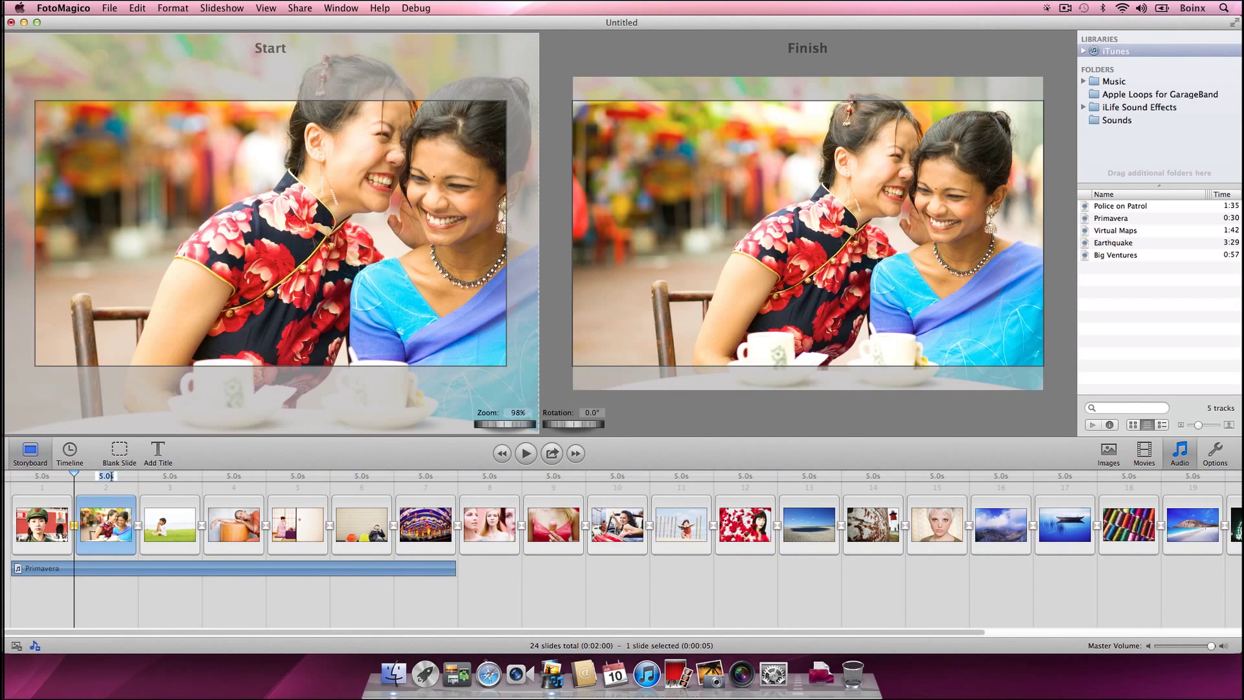
pyautogui.doubleClick(108, 478)
pyautogui.write('10')
pyautogui.press('Return')
pyautogui.click(73, 452)
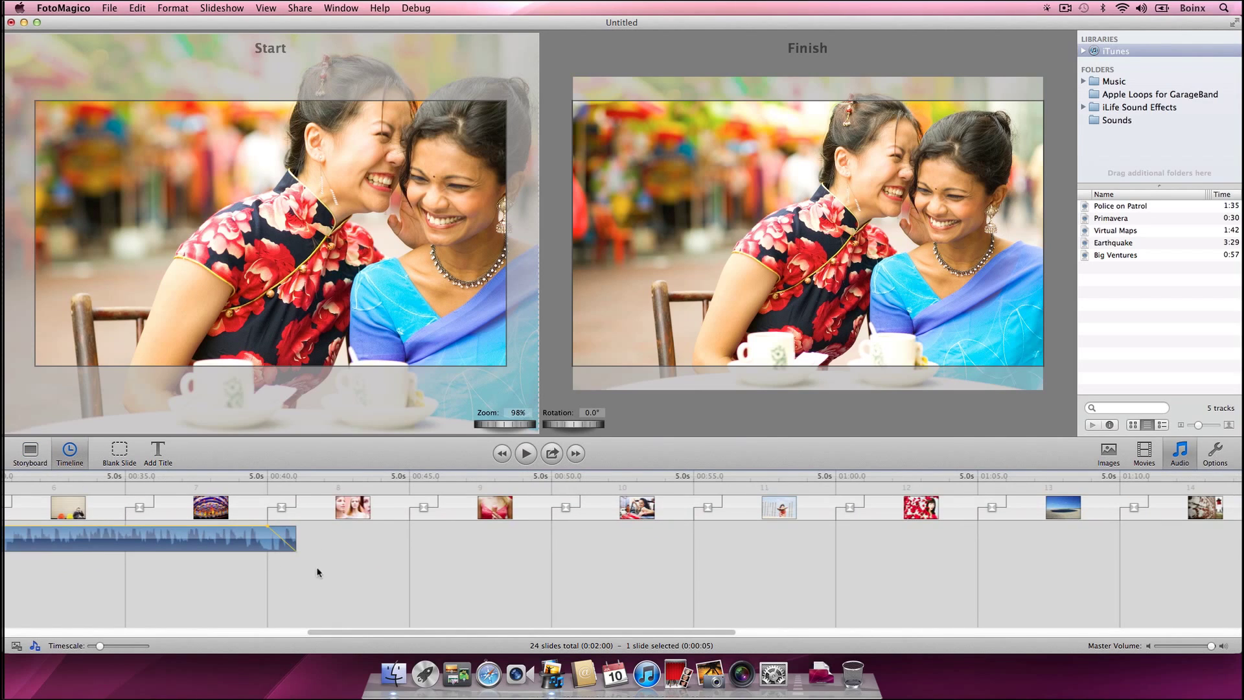
pyautogui.moveTo(337, 635); pyautogui.dragTo(34, 635)
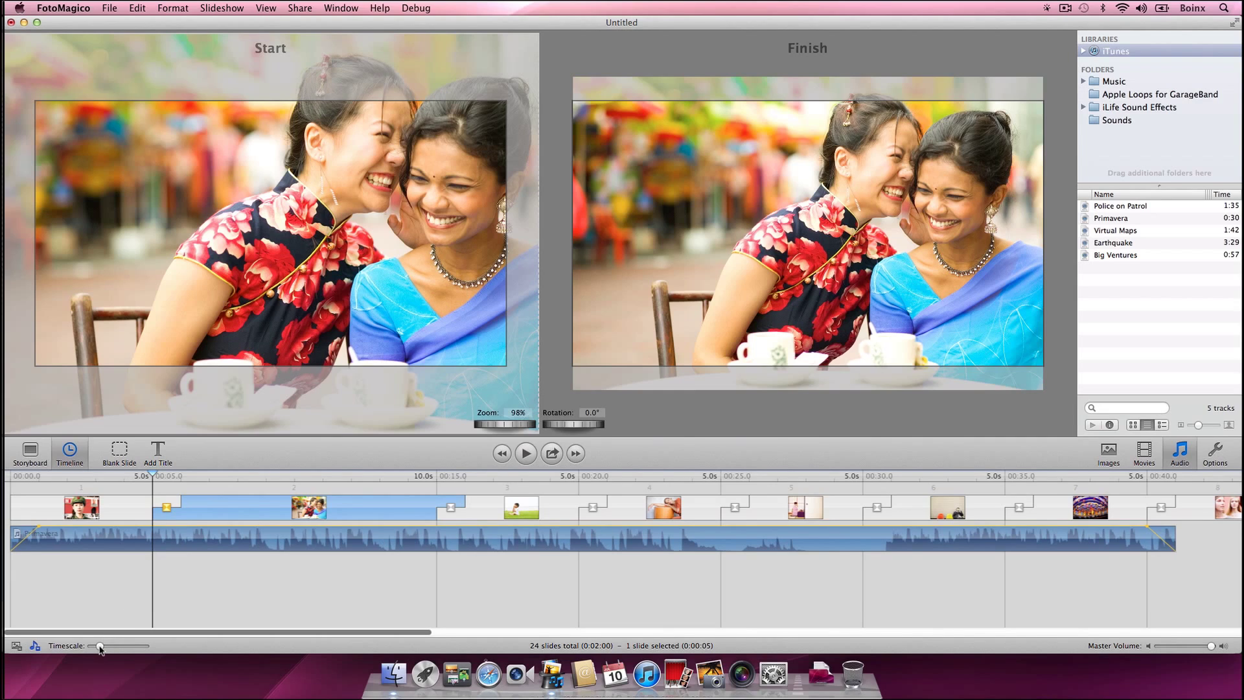
# - Adjust the timeline zoom, scroll to the start, and trim slide 1 to end at about 4.5 s
pyautogui.moveTo(101, 646); pyautogui.dragTo(92, 650)
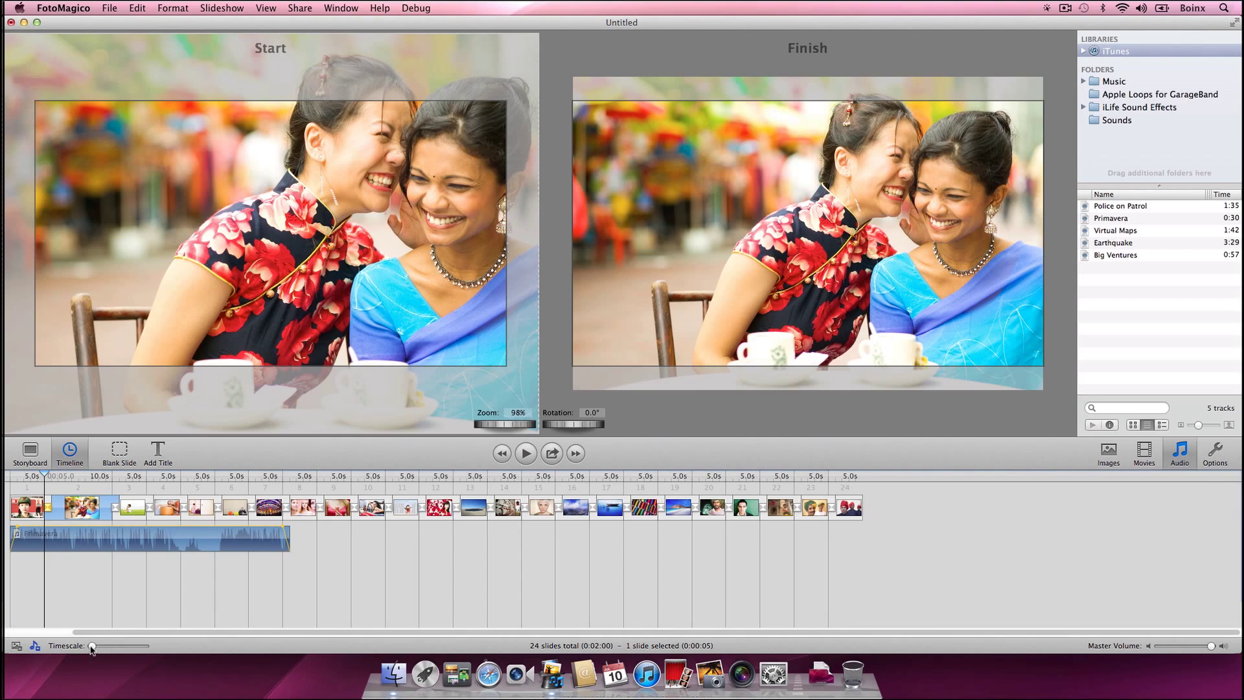
pyautogui.moveTo(92, 646); pyautogui.dragTo(102, 646)
pyautogui.moveTo(569, 631); pyautogui.dragTo(2, 620)
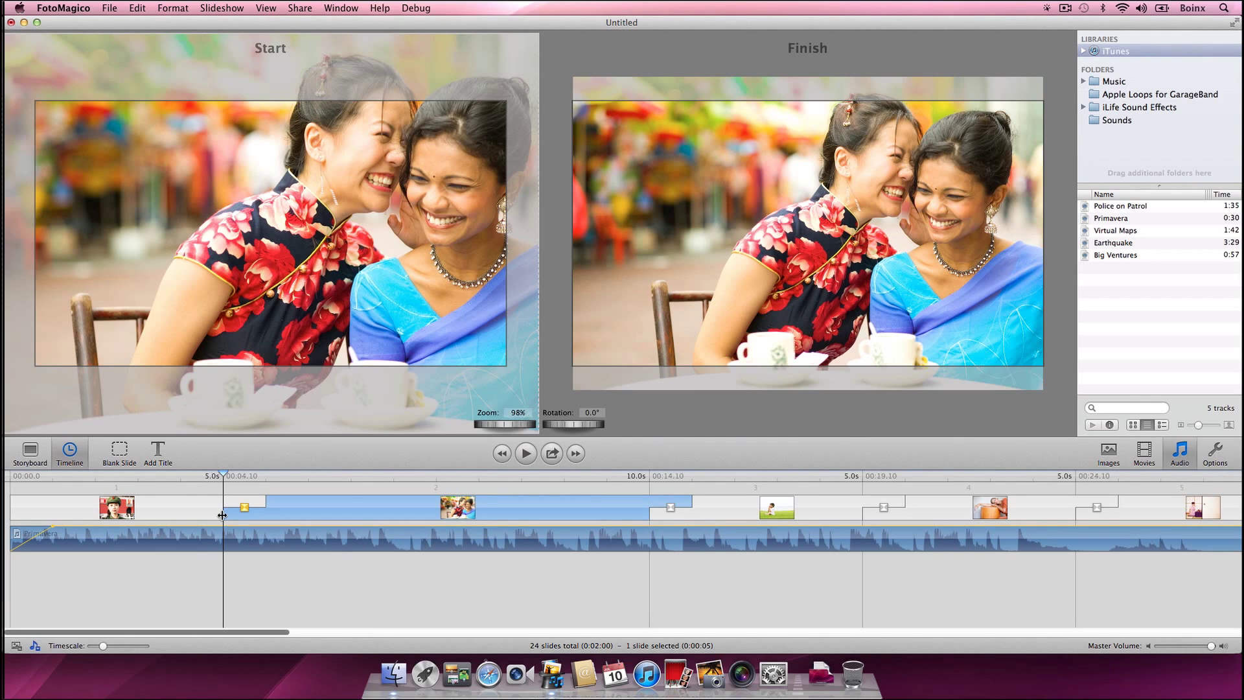
pyautogui.moveTo(223, 515); pyautogui.dragTo(200, 514)
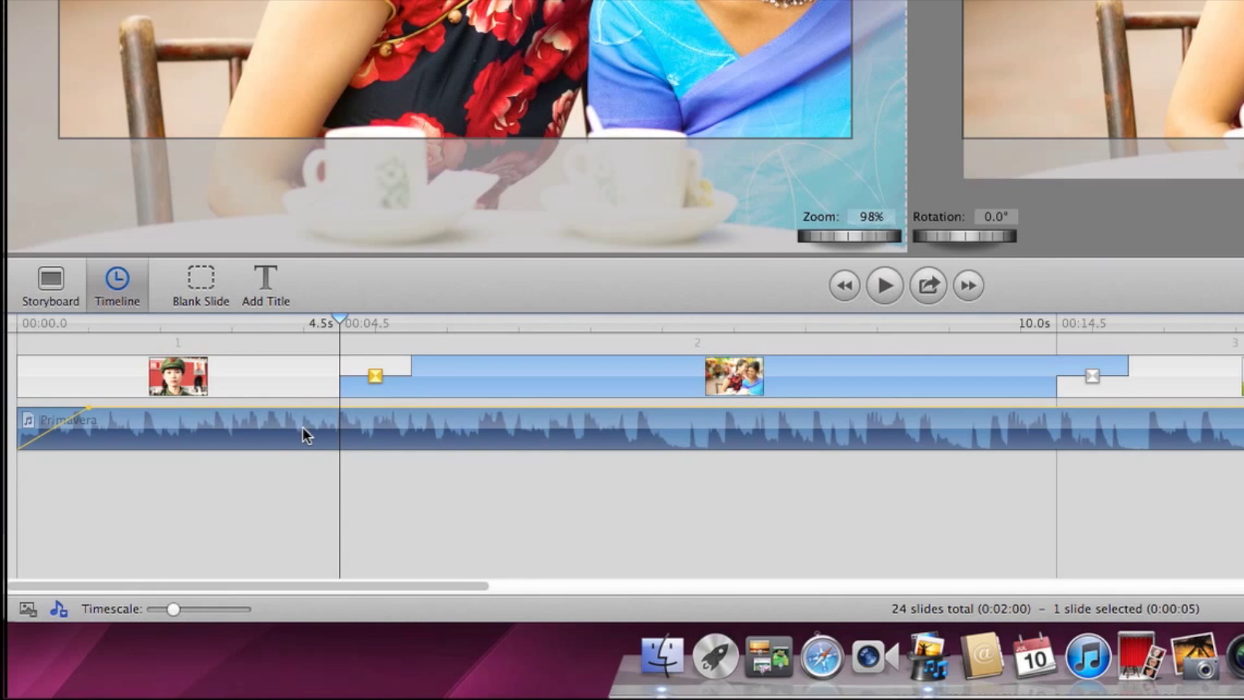
# - Add an audio marker to the Primavera music track via Audiomarker > Add
pyautogui.rightClick(305, 435)
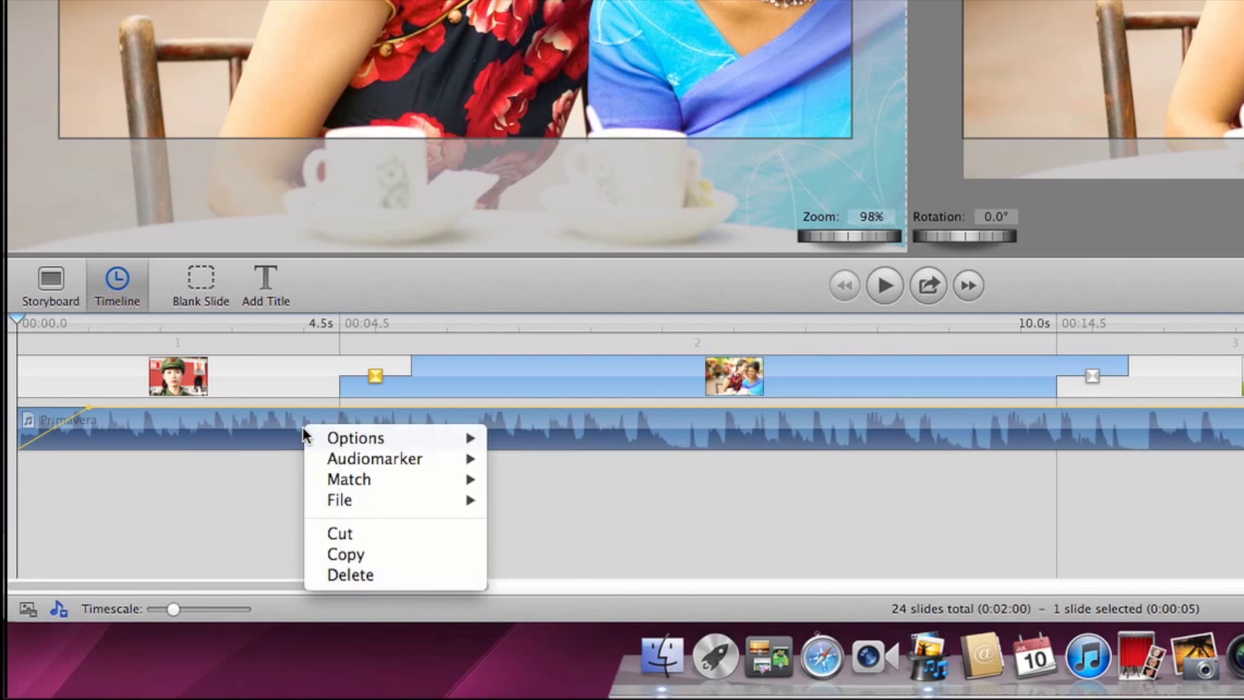
pyautogui.moveTo(394, 461)
pyautogui.click(525, 461)
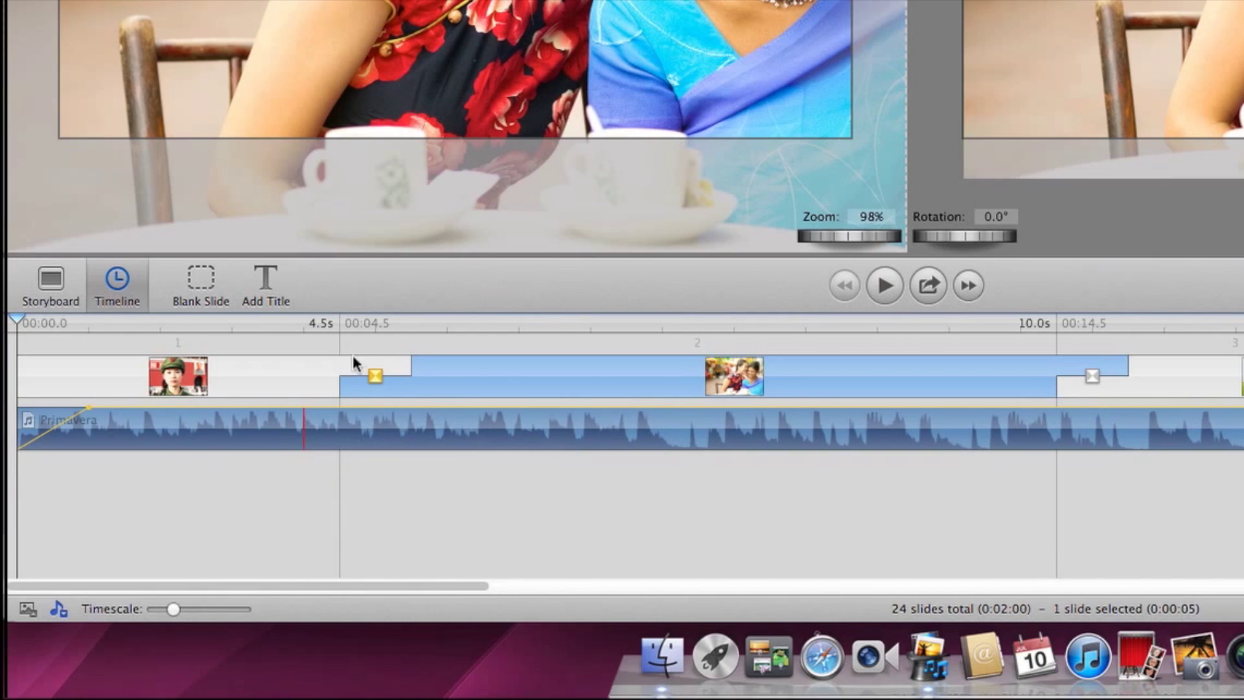
# - Set slide 1 to Continue at Audio Marker and check its new timing
pyautogui.click(318, 322)
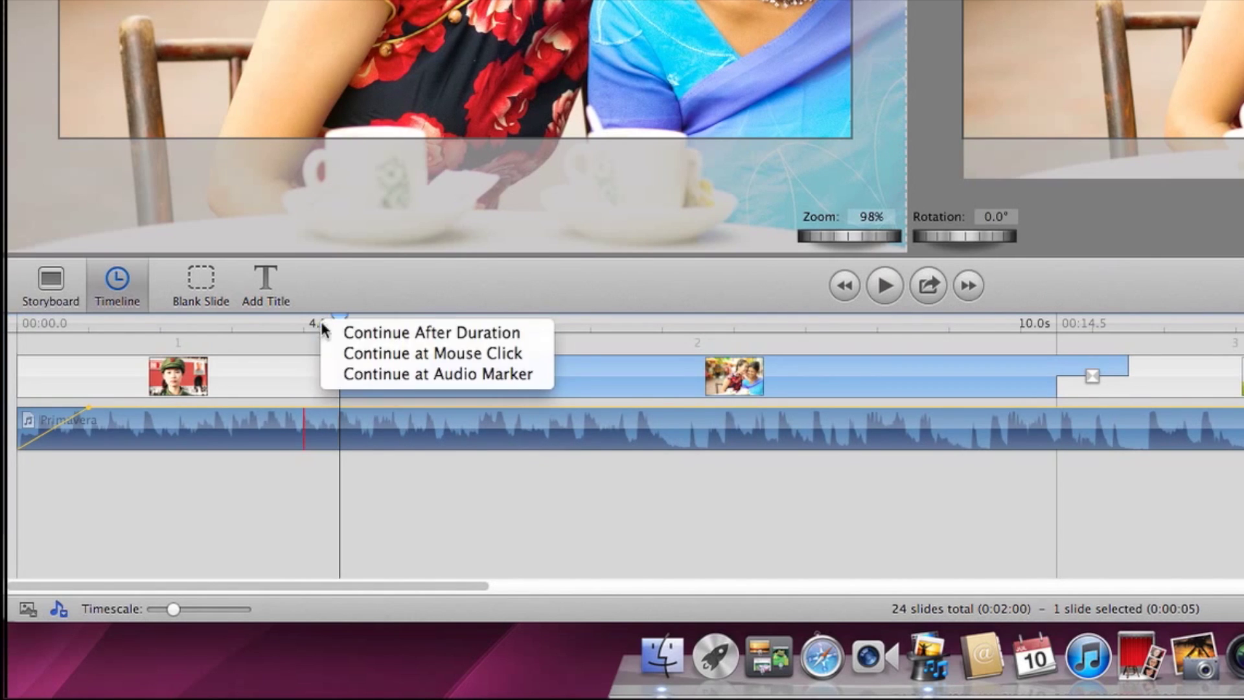
pyautogui.click(373, 373)
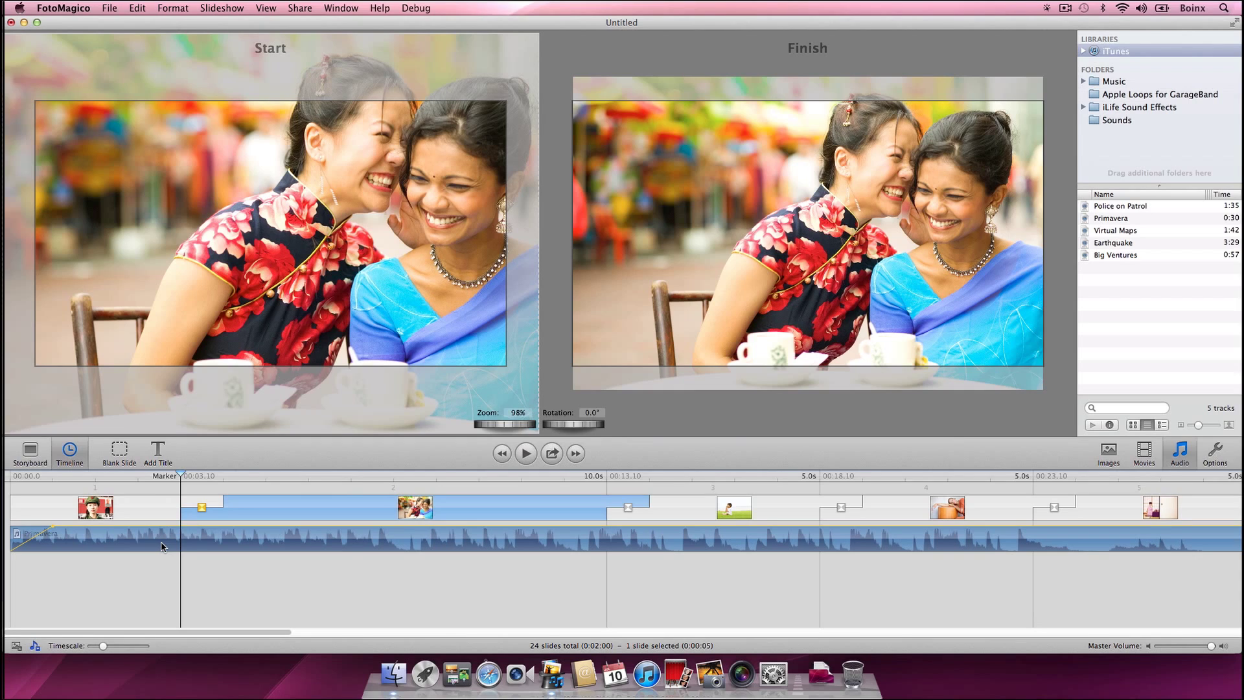
pyautogui.click(219, 516)
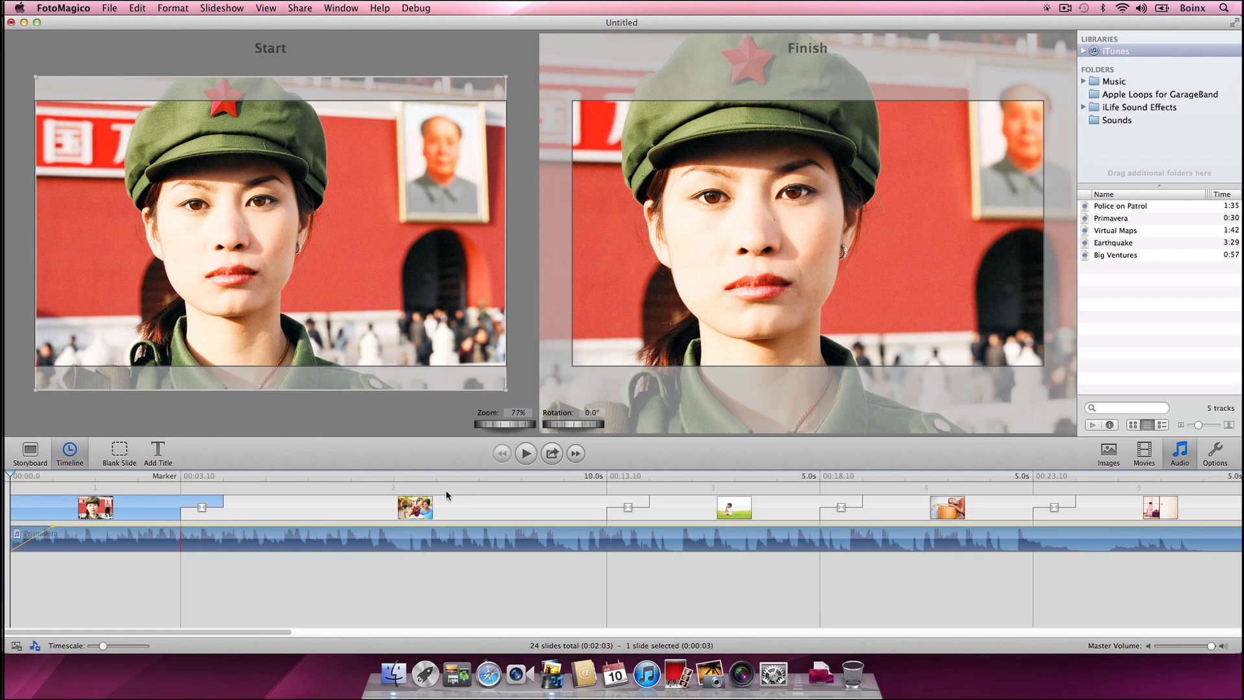
pyautogui.click(464, 614)
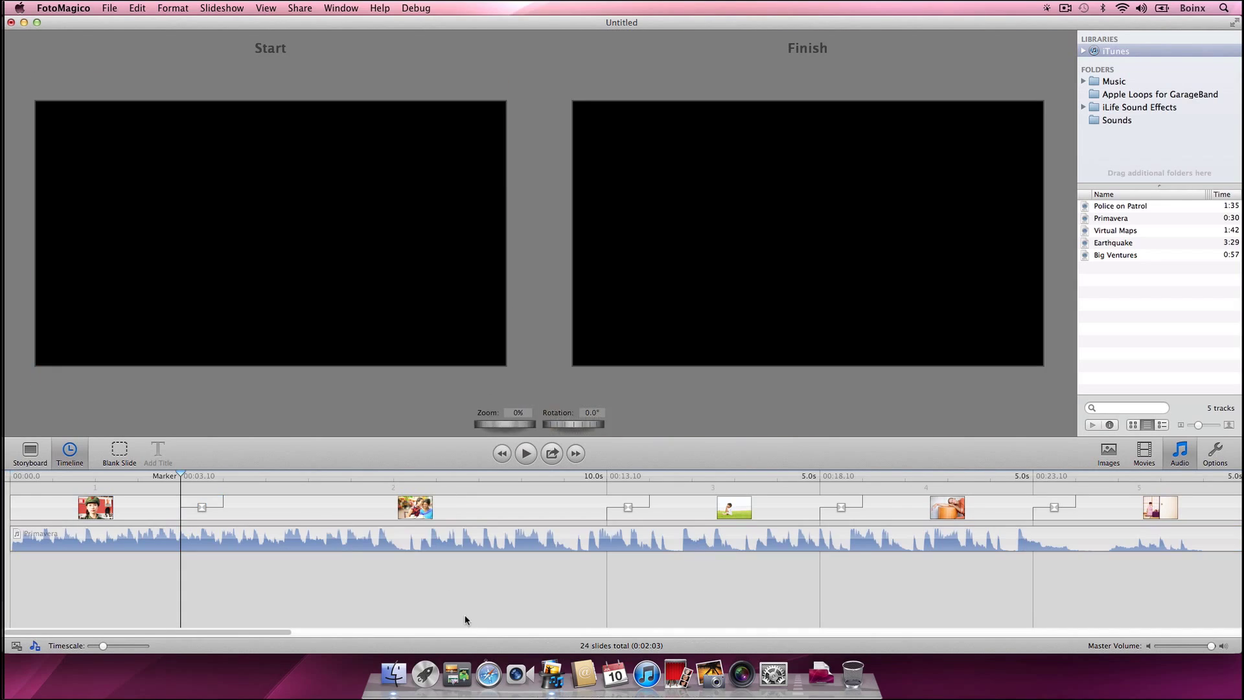
# - During playback, add beat markers near 3.1, 7.1, 11.9, 15.8, 19.7 and 23.7 s, then stop
pyautogui.click(525, 454)
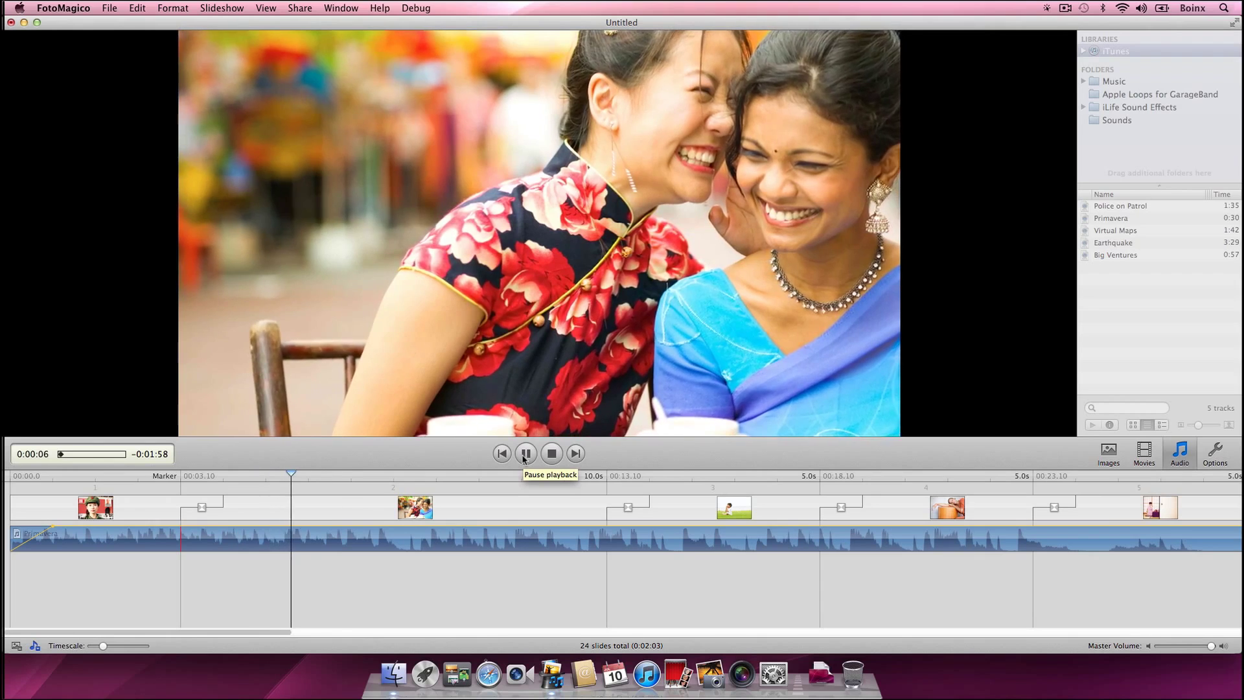
pyautogui.press('m')
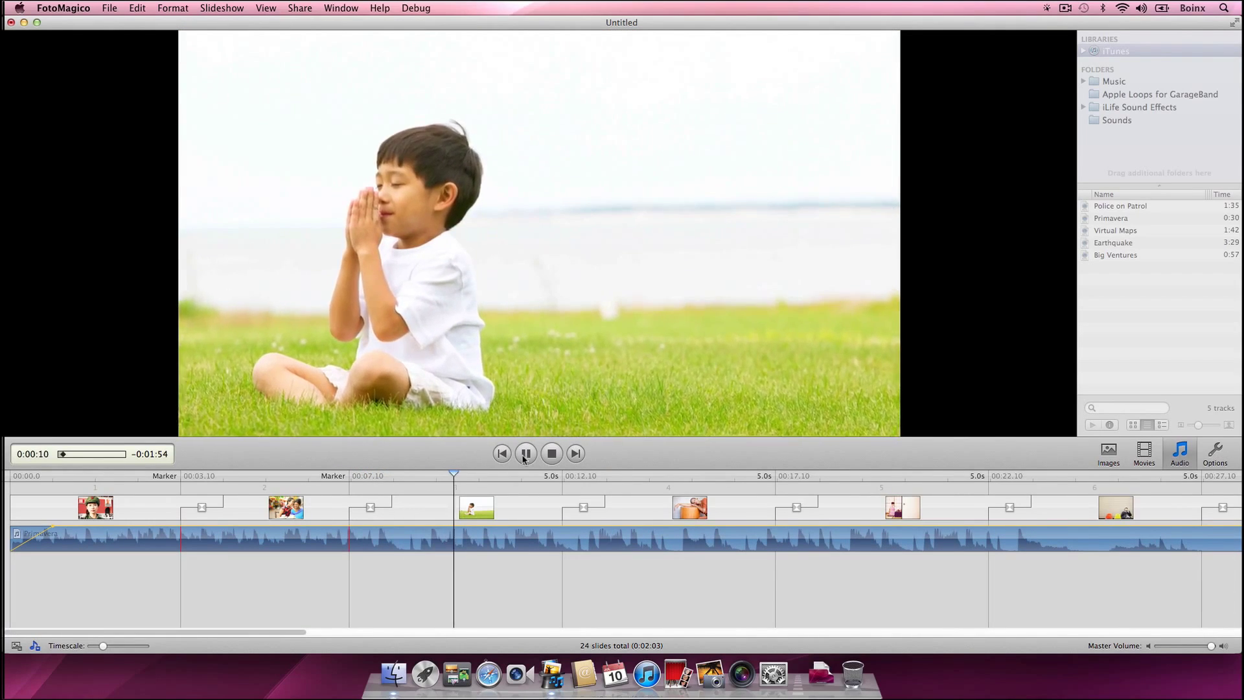
pyautogui.press('m')
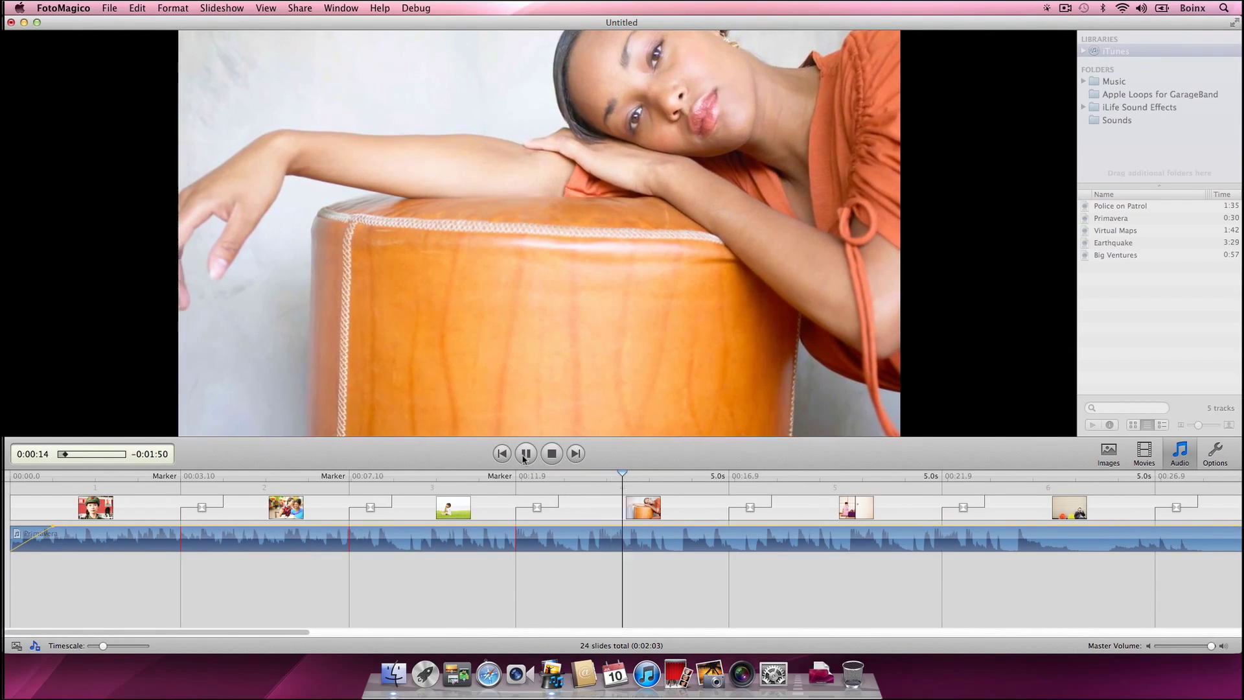
pyautogui.press('m')
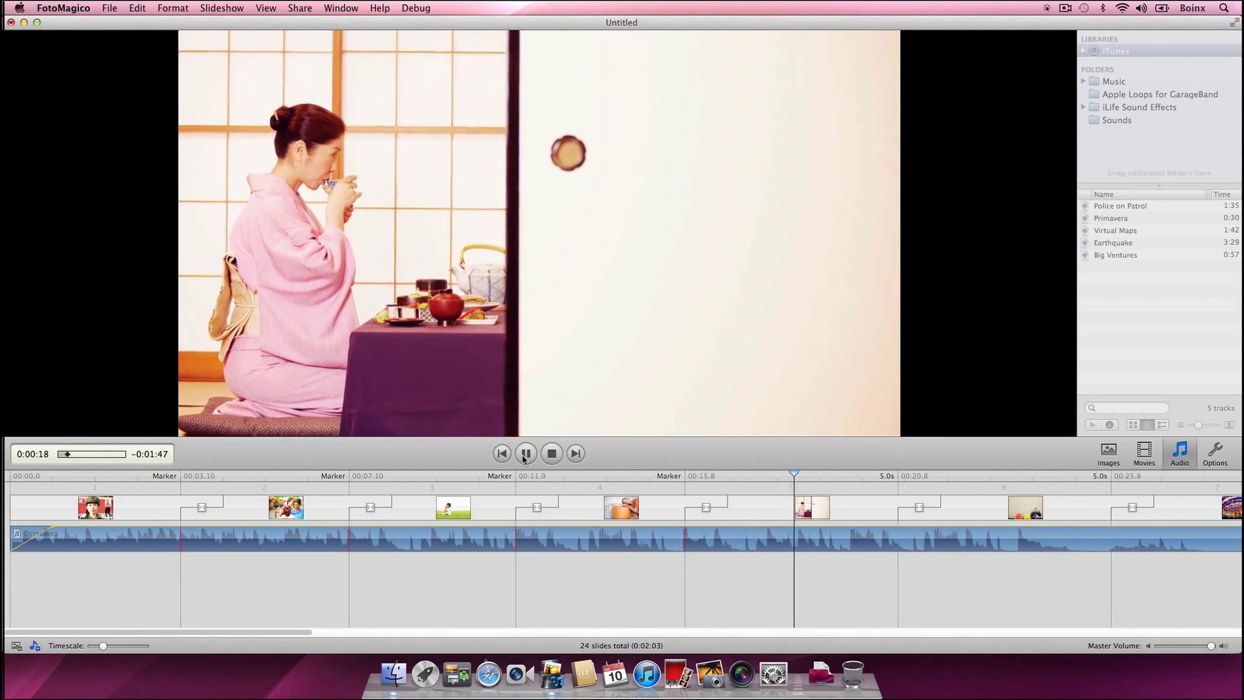
pyautogui.press('m')
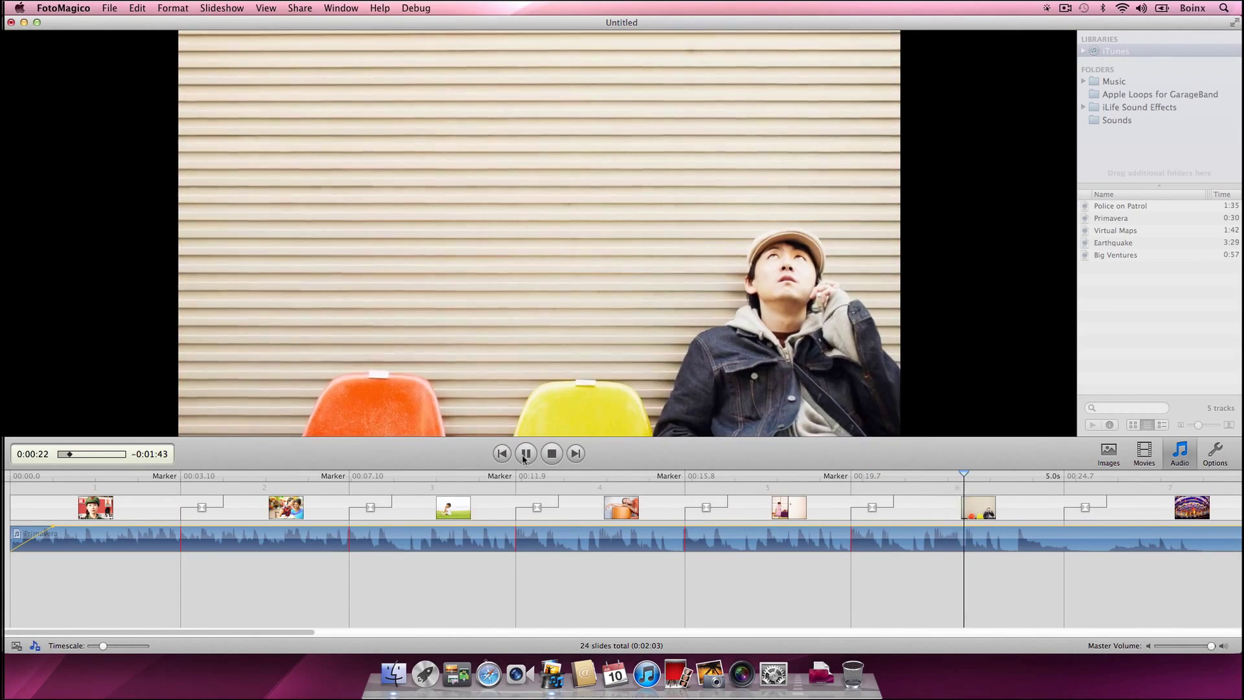
pyautogui.press('m')
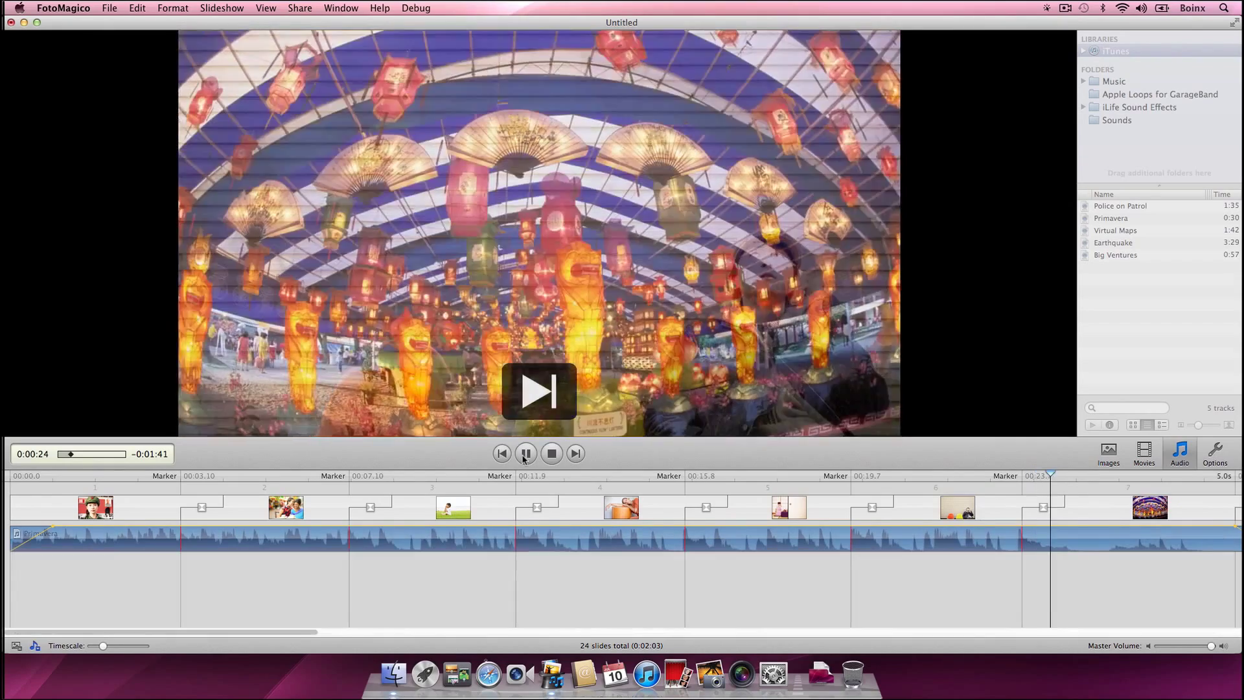
pyautogui.press('m')
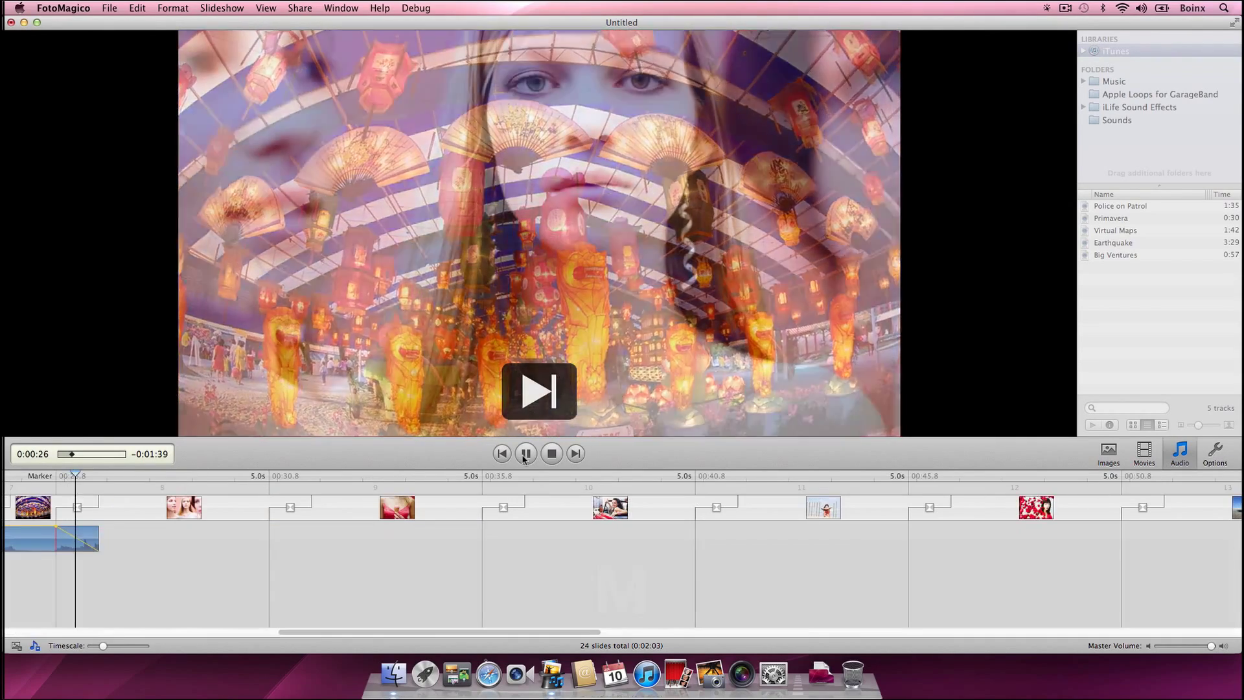
pyautogui.press('Escape')
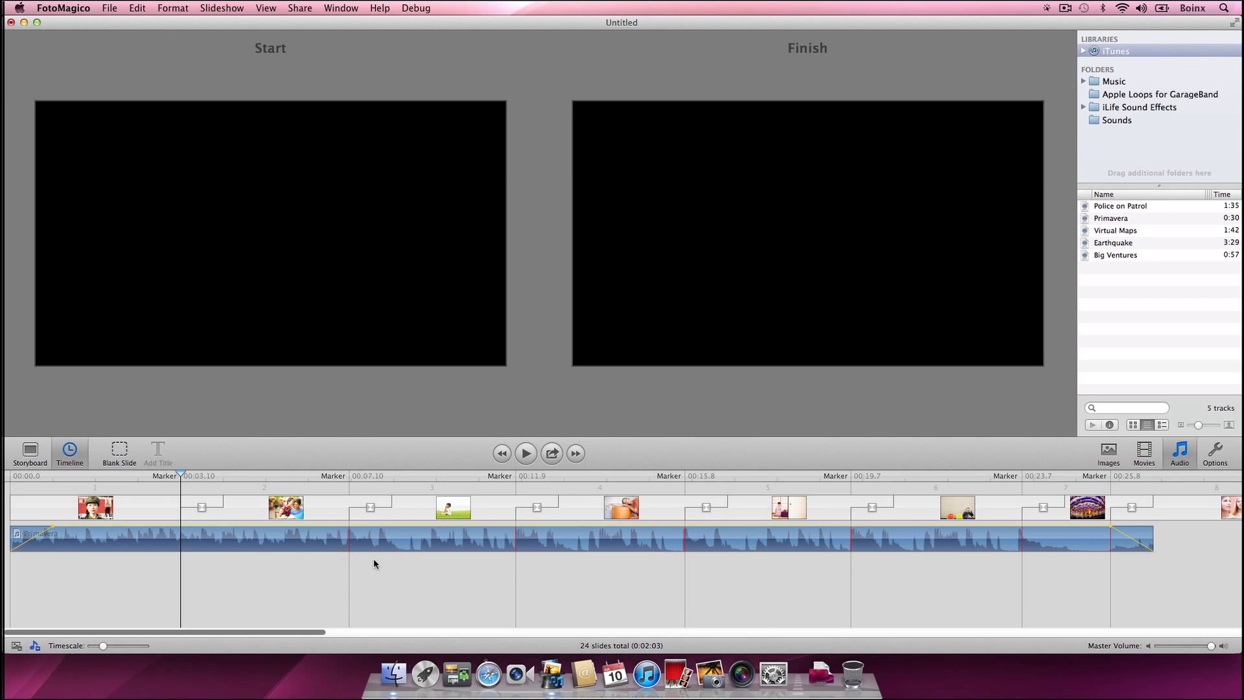
# - Nudge the 00:15.8 and 00:07 markers earlier and trim Primavera to end just after 23.7 s
pyautogui.moveTo(102, 645); pyautogui.dragTo(114, 648)
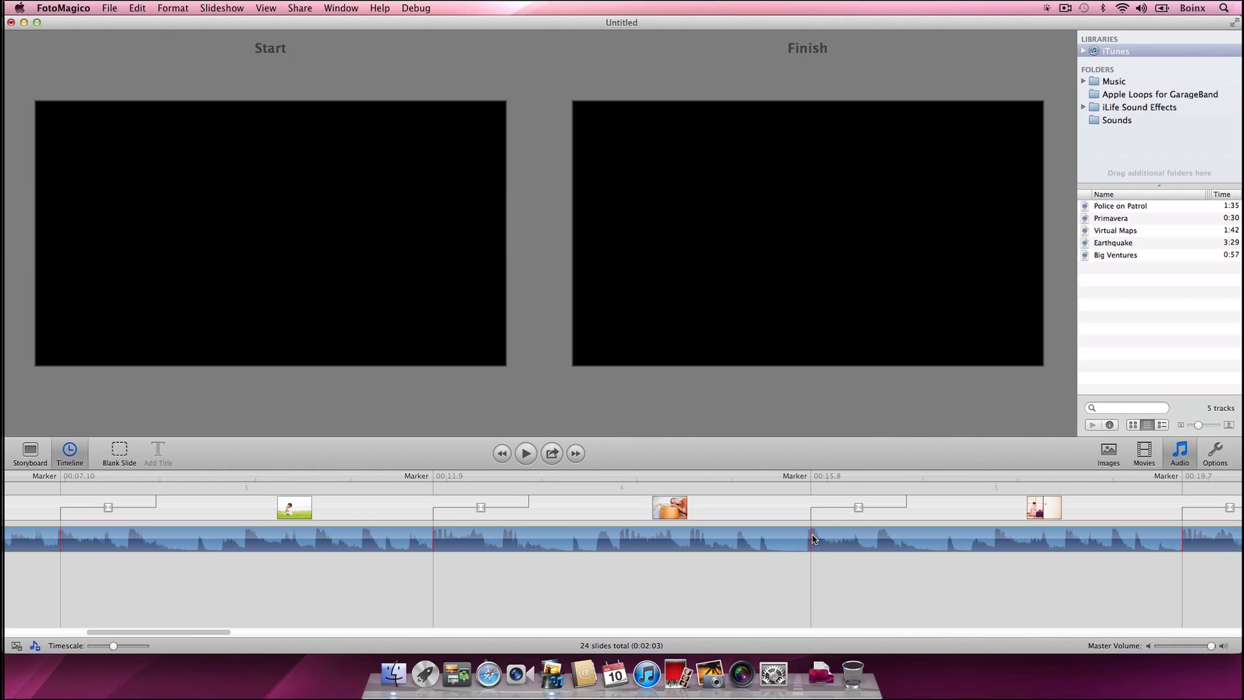
pyautogui.moveTo(811, 535); pyautogui.dragTo(808, 535)
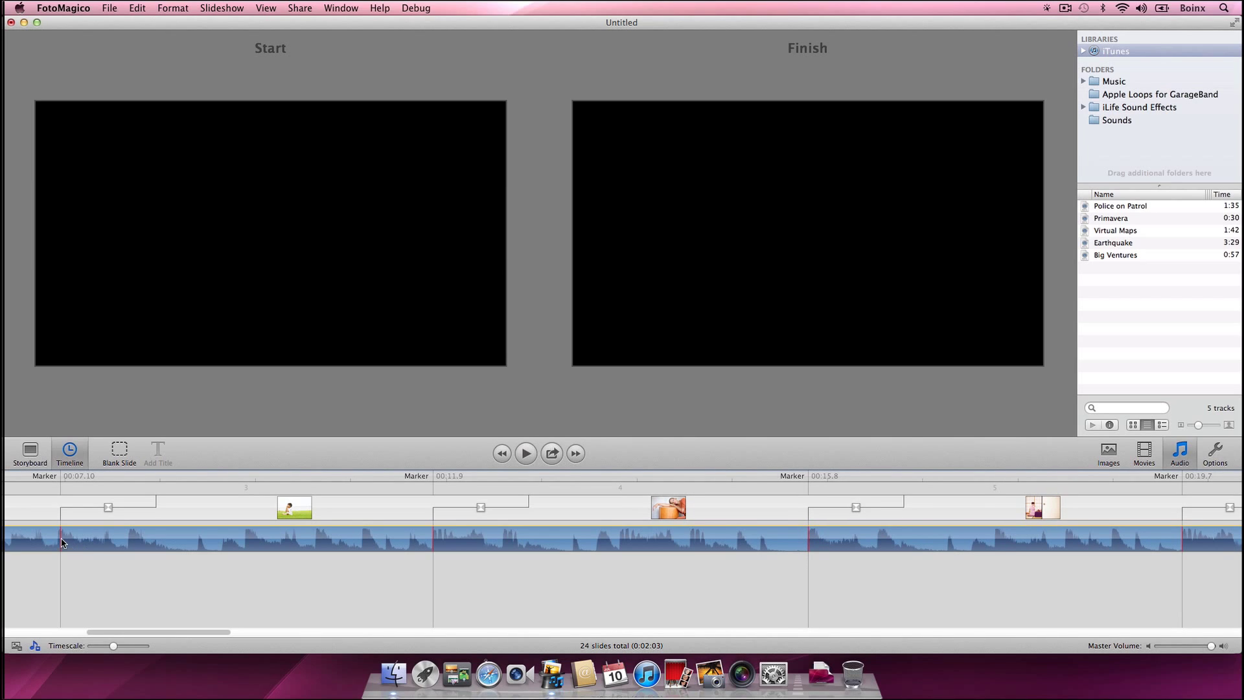
pyautogui.moveTo(62, 541); pyautogui.dragTo(60, 540)
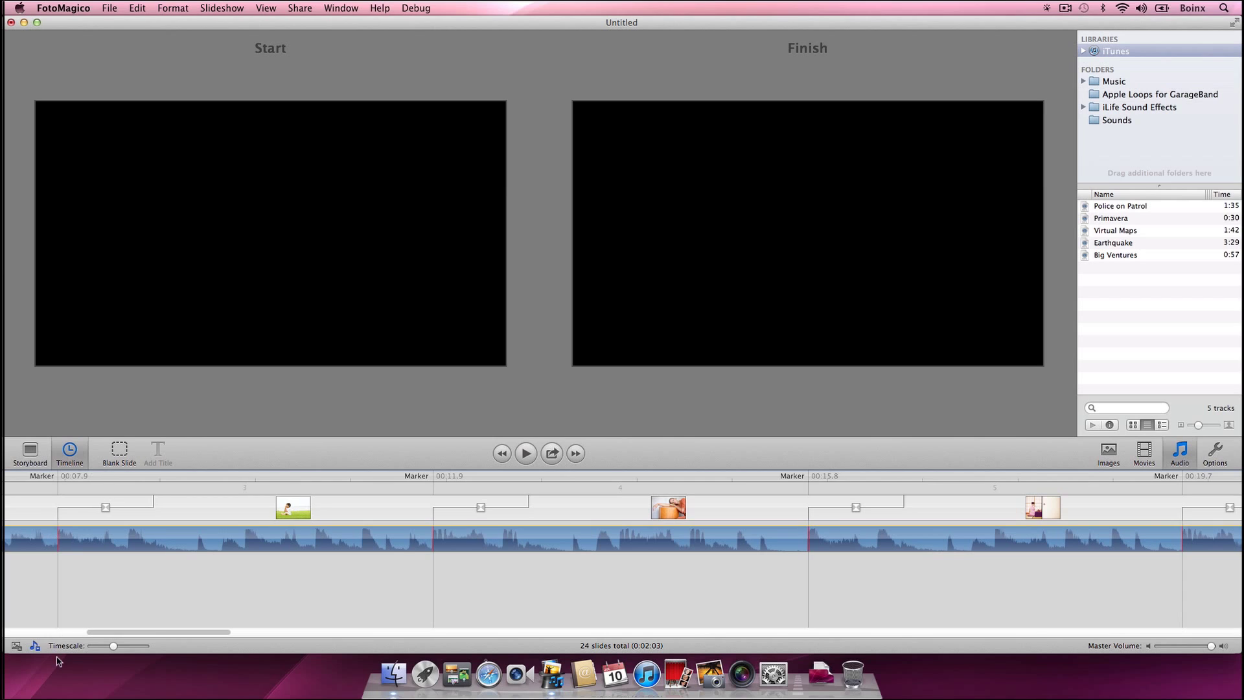
pyautogui.click(105, 647)
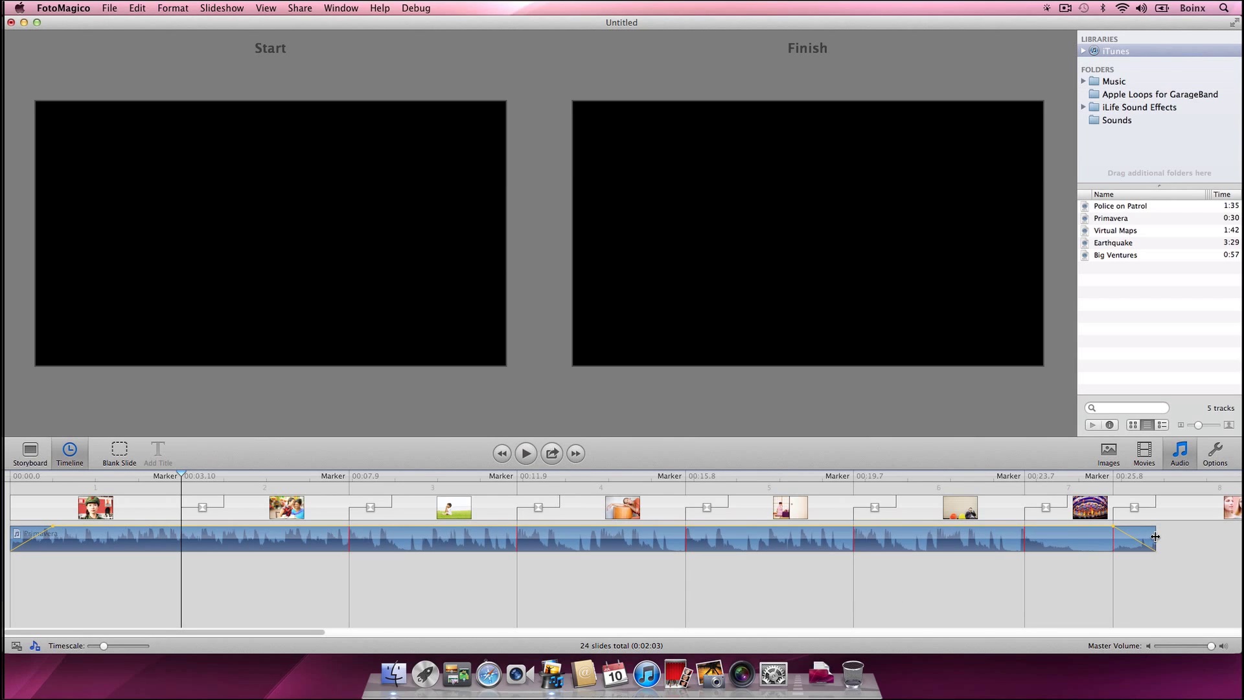
pyautogui.moveTo(1155, 536); pyautogui.dragTo(1104, 535)
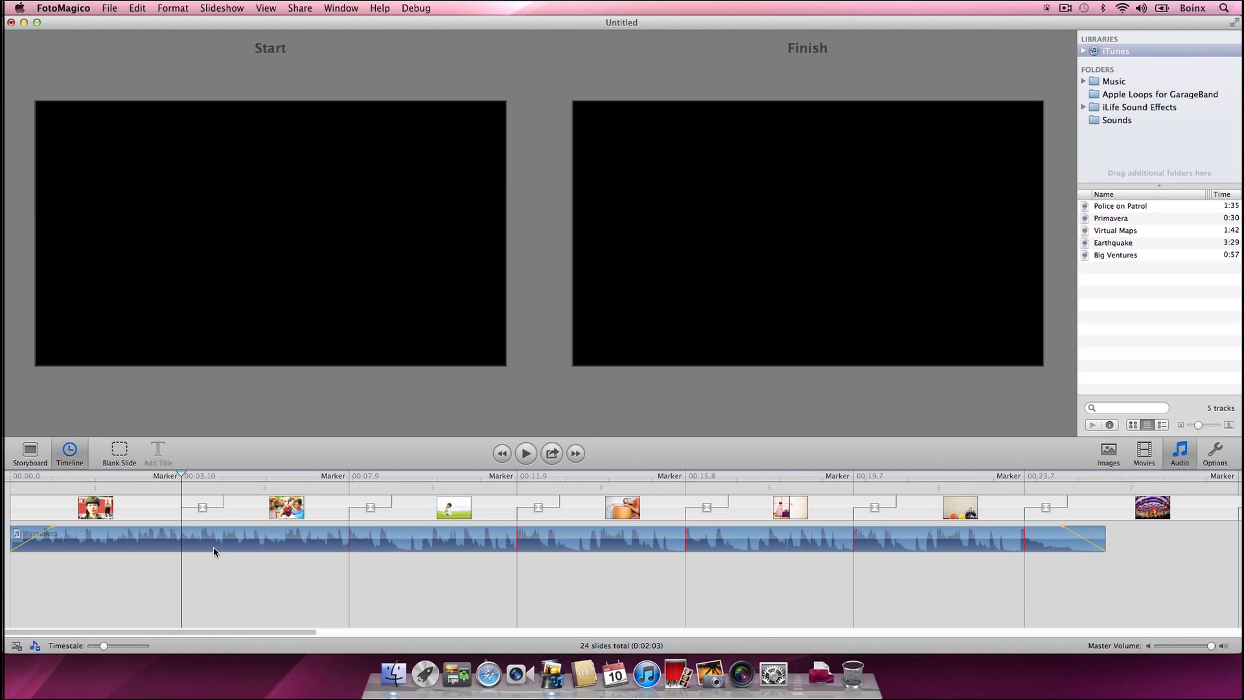
# - Slide the Primavera audio earlier within its clip and stretch its fade-in to 00:02.7
pyautogui.press('alt')
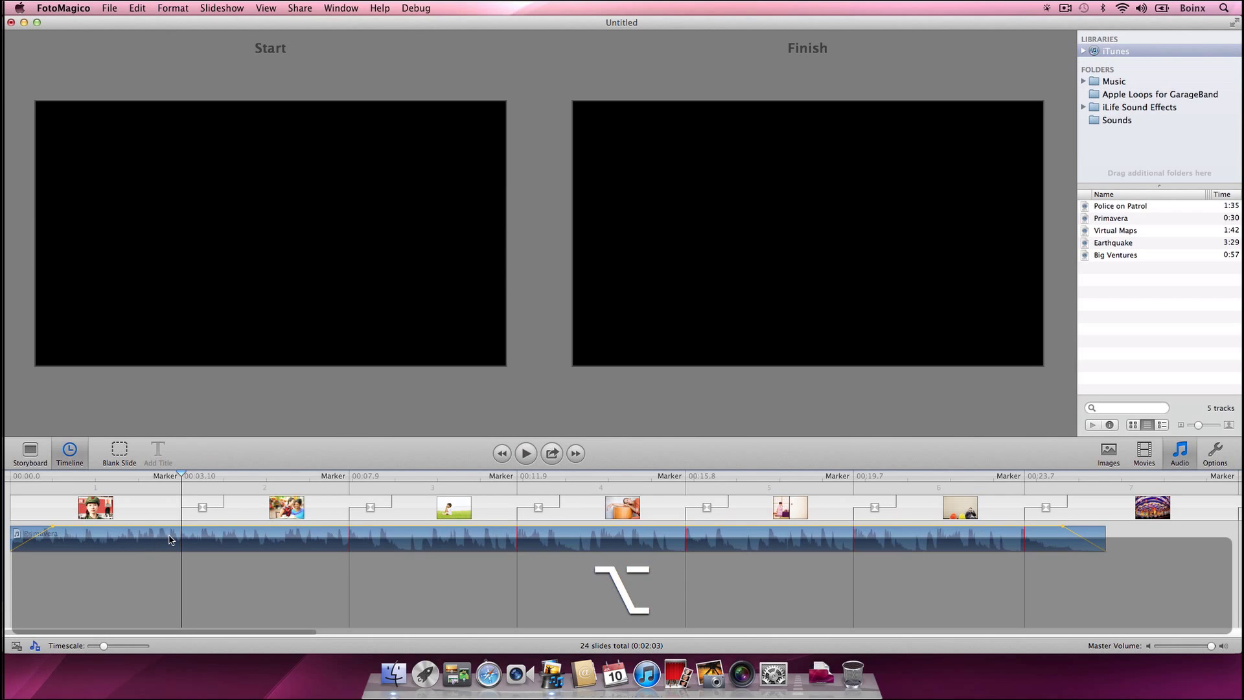
pyautogui.moveTo(170, 537); pyautogui.dragTo(114, 544)
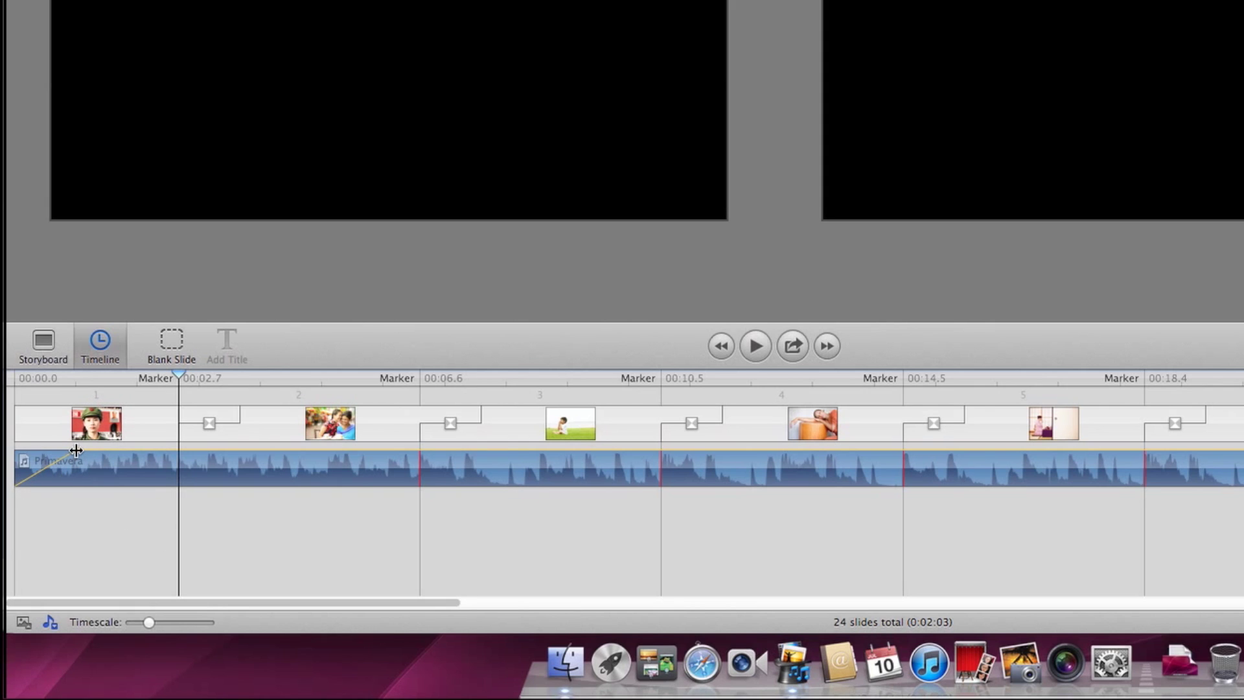
pyautogui.moveTo(76, 450); pyautogui.dragTo(178, 450)
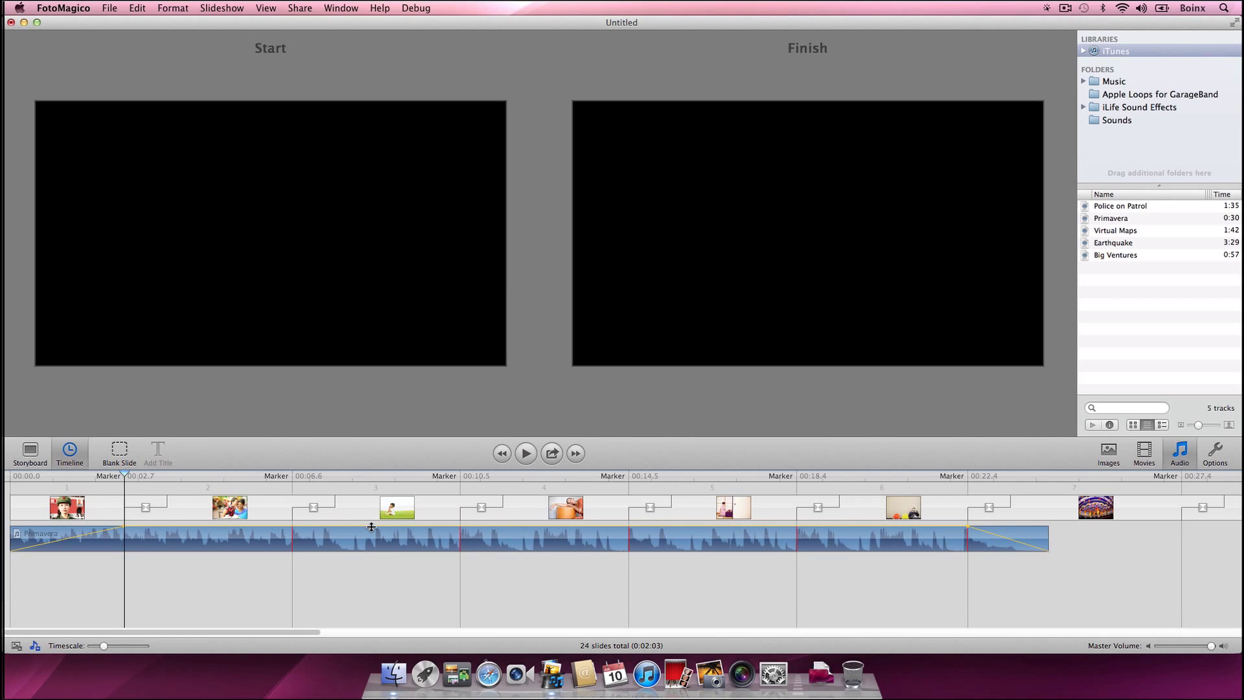
# - Raise the Primavera clip's volume from 70% to 80%, verifying it in the Audio inspector
pyautogui.moveTo(371, 526); pyautogui.dragTo(372, 533)
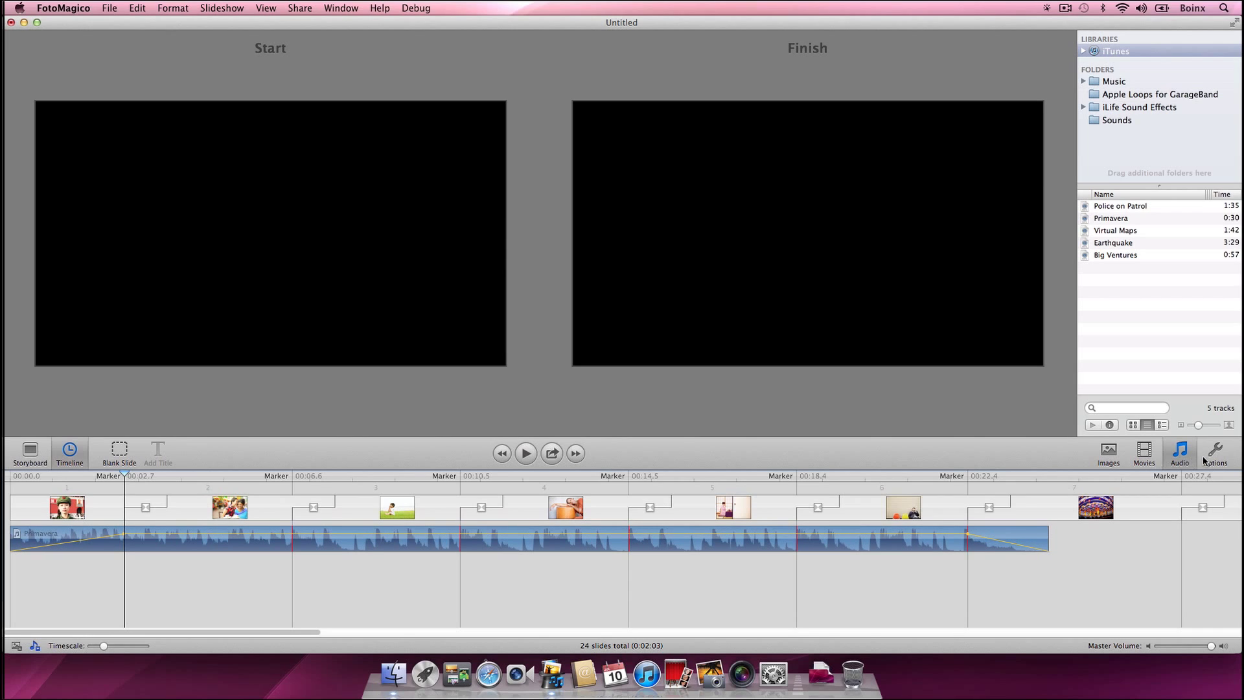
pyautogui.click(1228, 457)
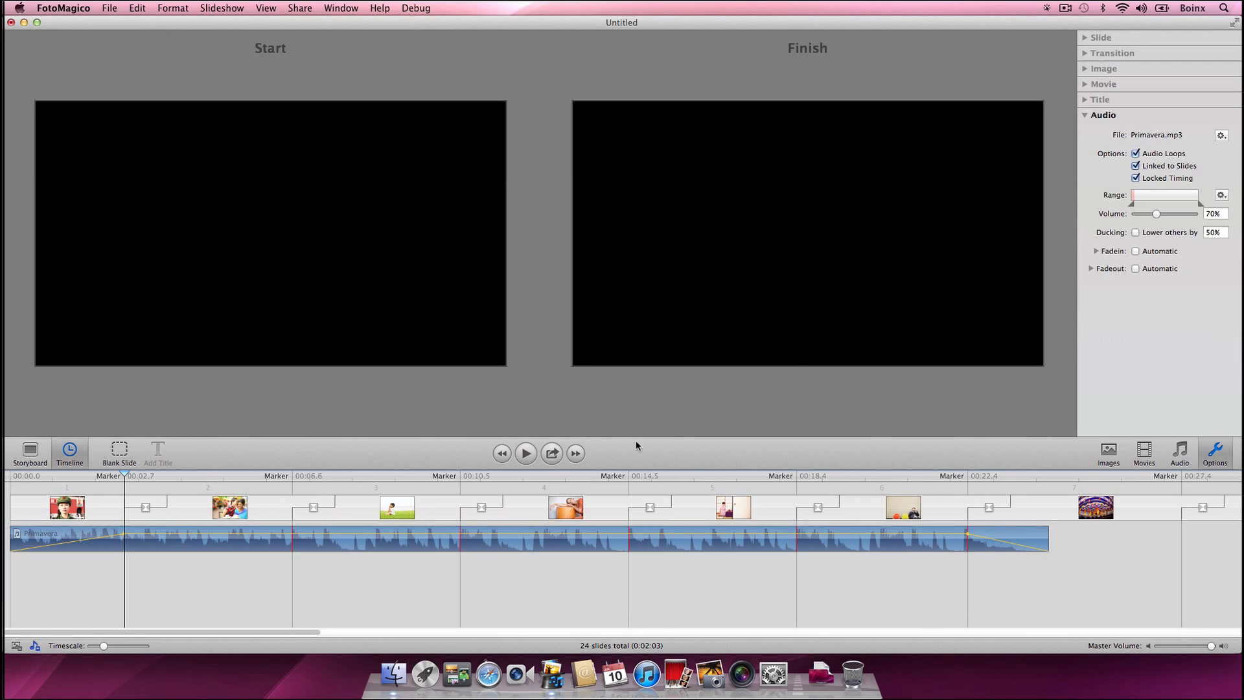
pyautogui.moveTo(470, 533); pyautogui.dragTo(471, 530)
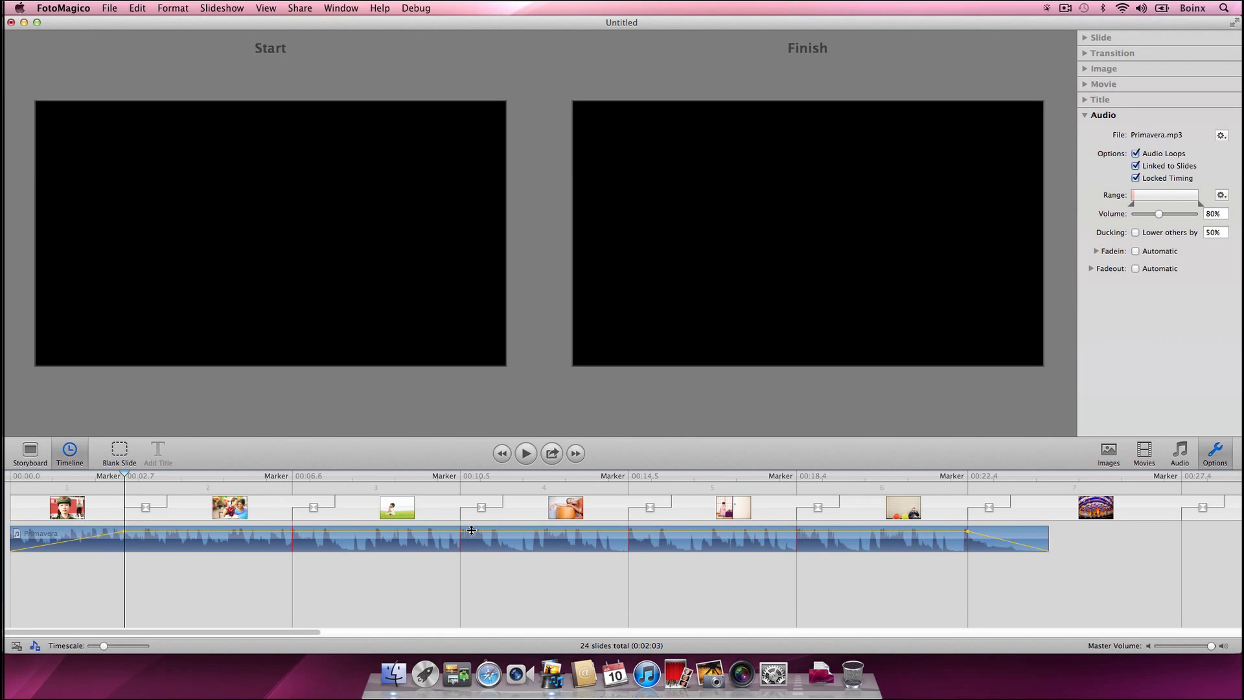
pyautogui.click(1173, 455)
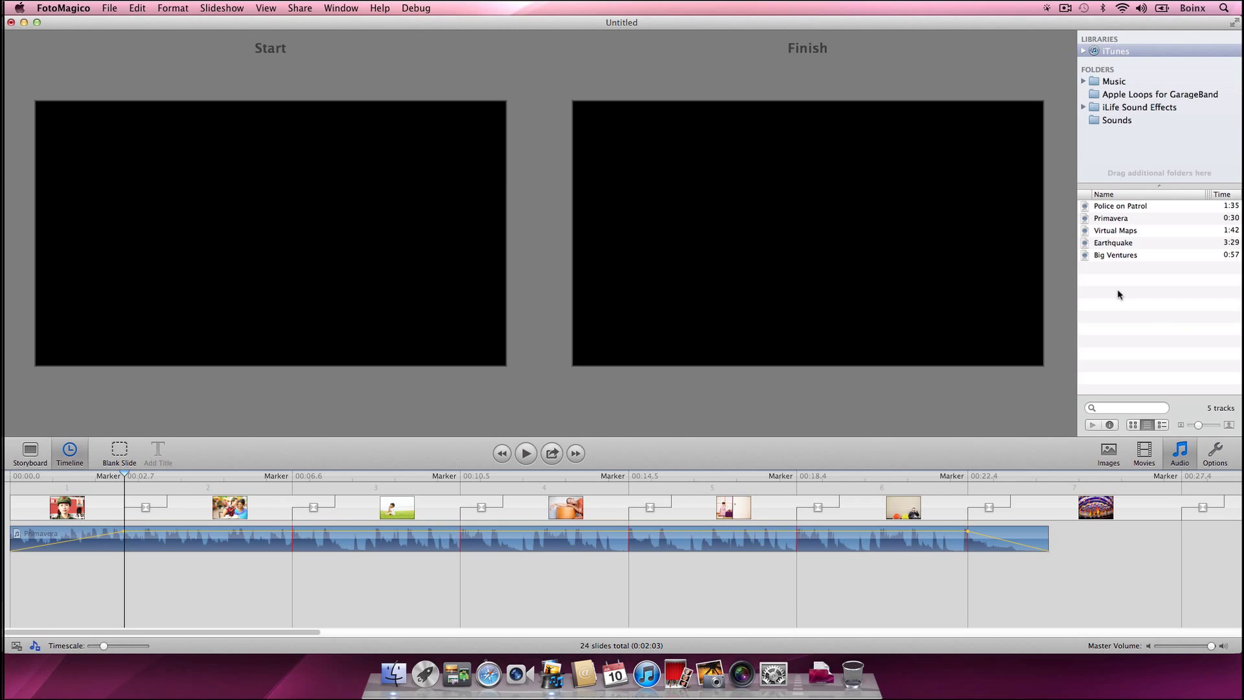
# - Add Big Ventures on a second audio track starting near 00:22.4 under Primavera's fade-out
pyautogui.moveTo(1101, 254); pyautogui.dragTo(989, 580)
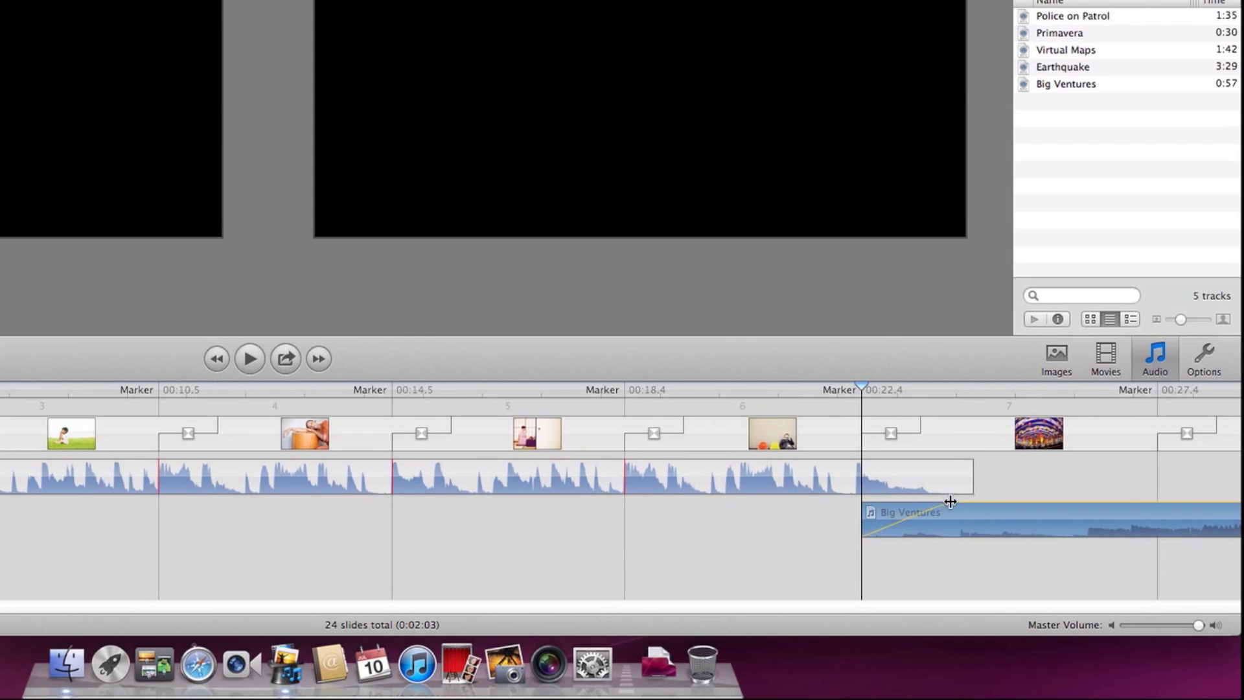
pyautogui.click(950, 496)
pyautogui.click(950, 525)
pyautogui.press('alt')
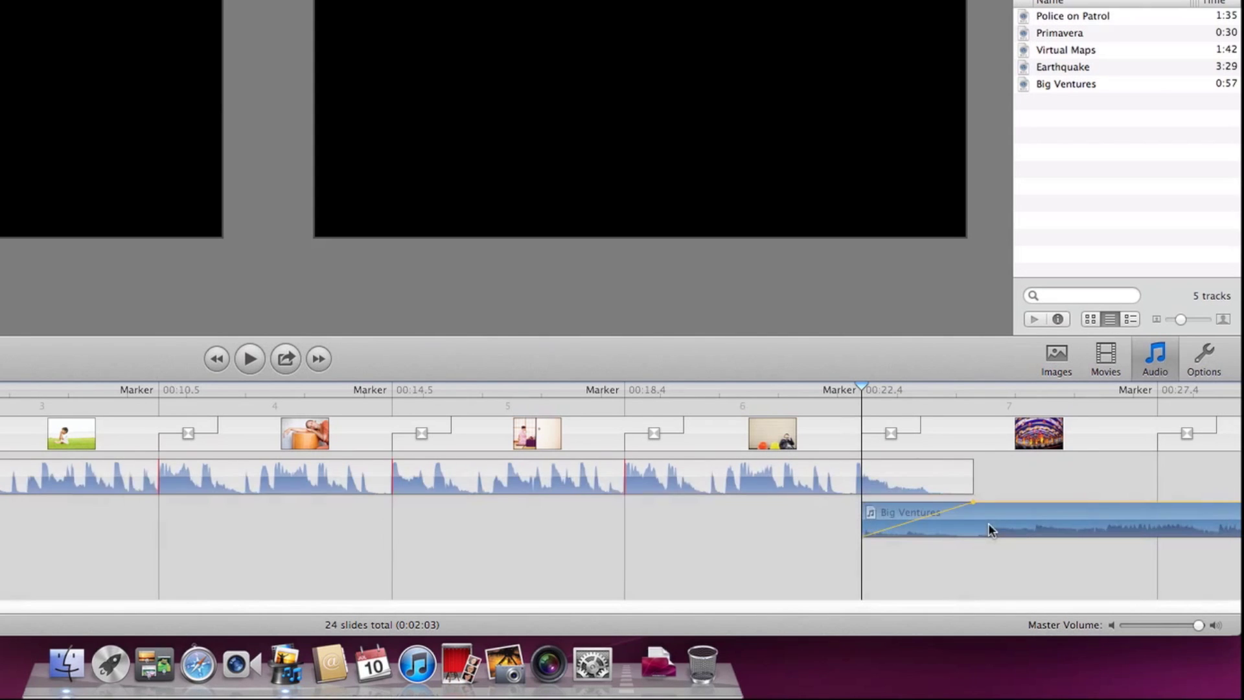
# - Preview the slideshow from slide 6 to hear the music transition, then stop
pyautogui.click(651, 397)
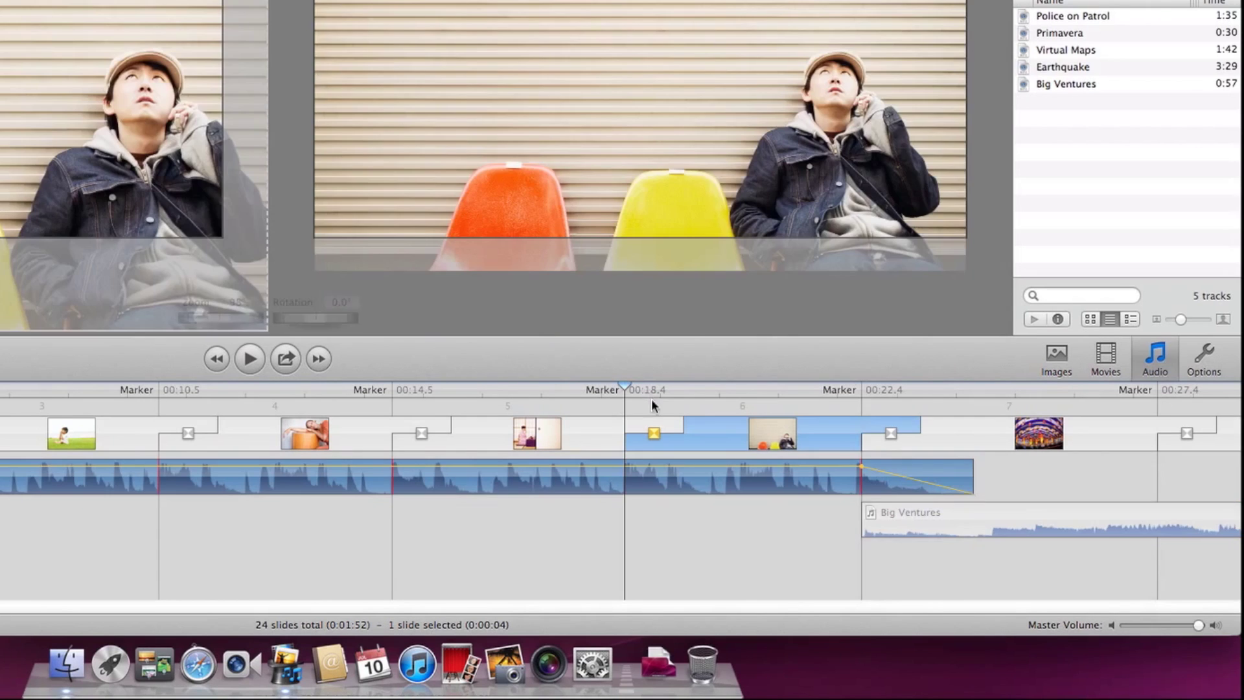
pyautogui.click(249, 358)
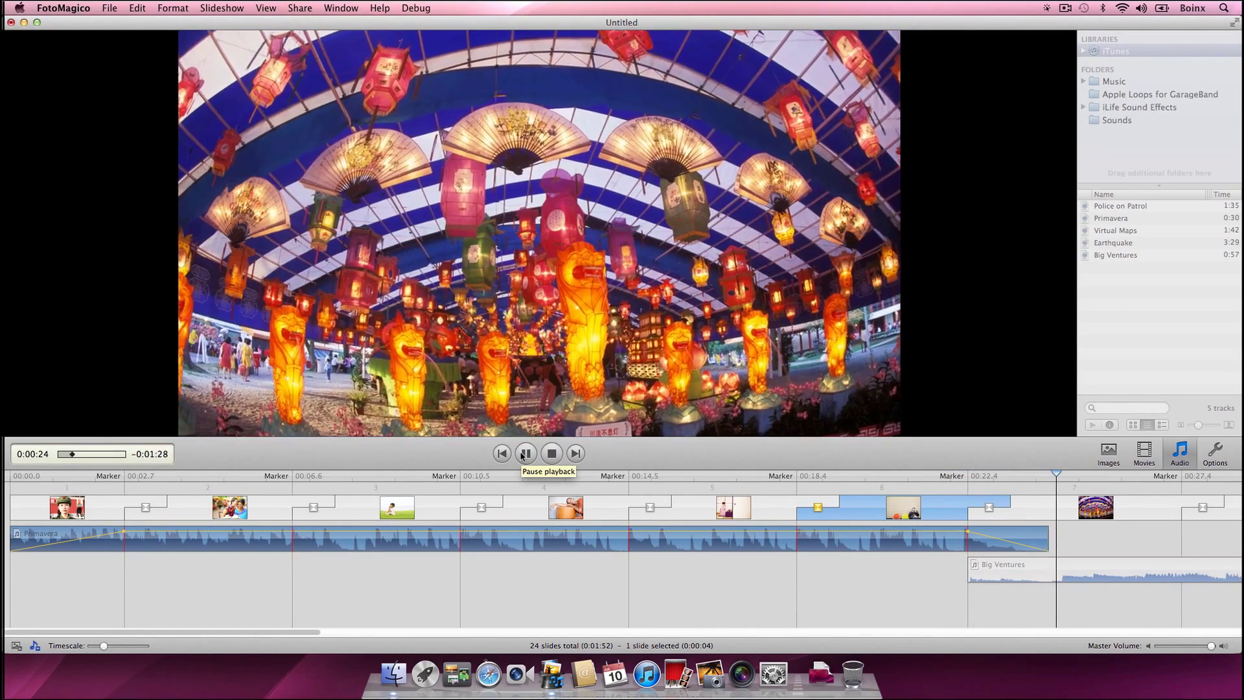
pyautogui.click(523, 454)
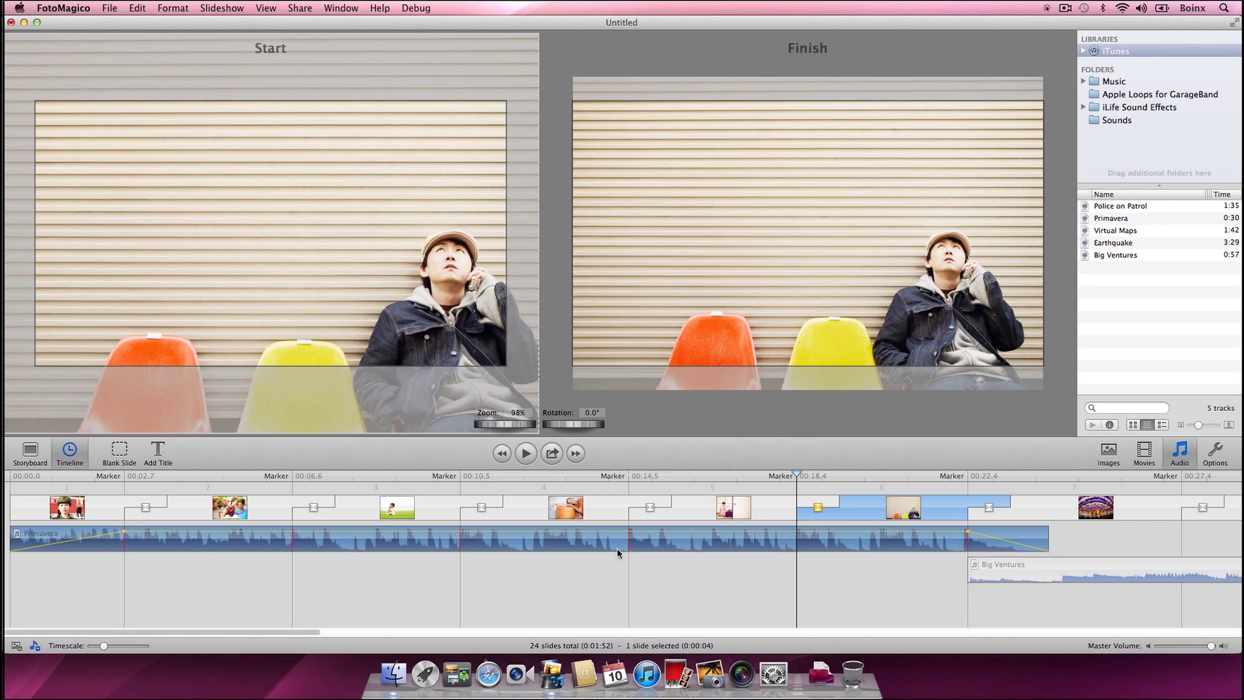
# - Add photo 20081015_jh0958 from the Images browser as an overlay on slide 1
pyautogui.click(1111, 454)
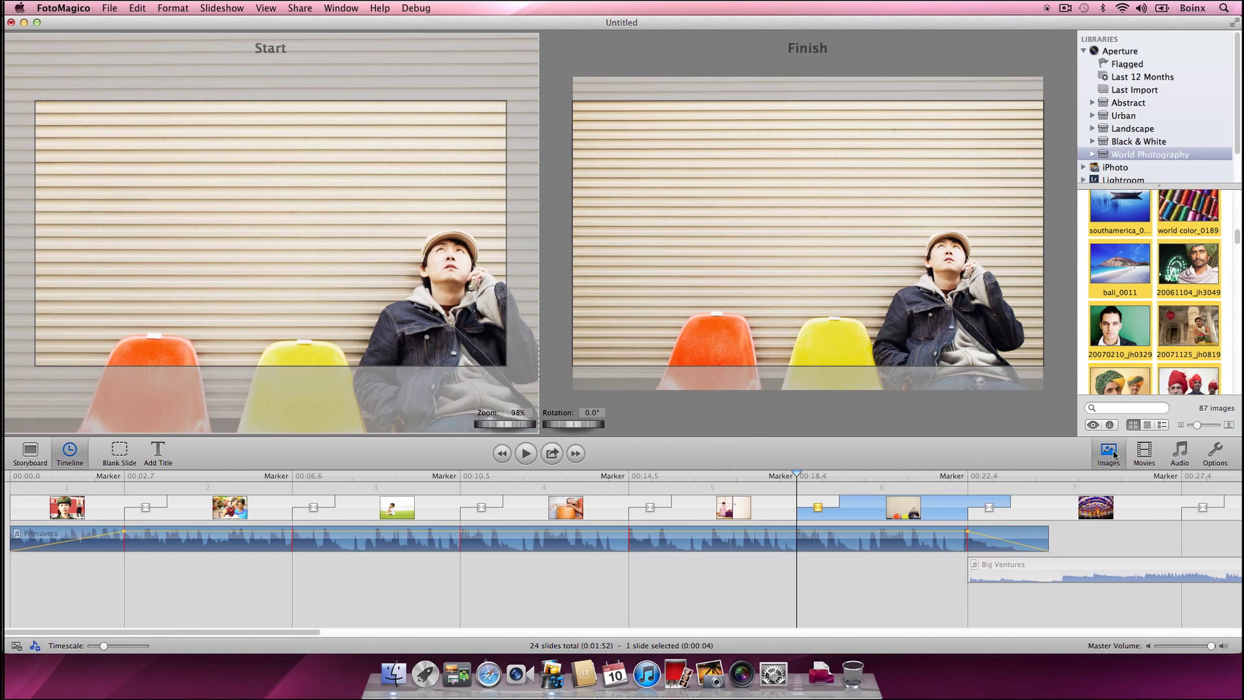
pyautogui.click(1222, 357)
pyautogui.scroll(-3, 1224, 359)
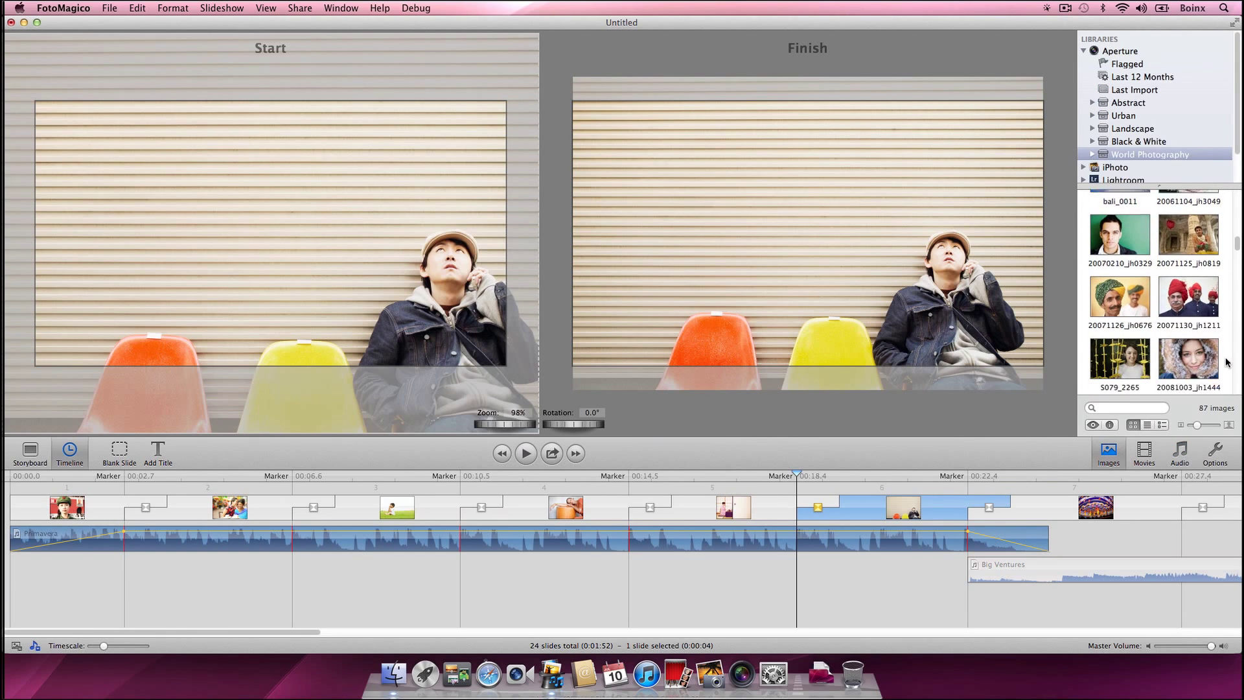
pyautogui.scroll(-3, 1224, 359)
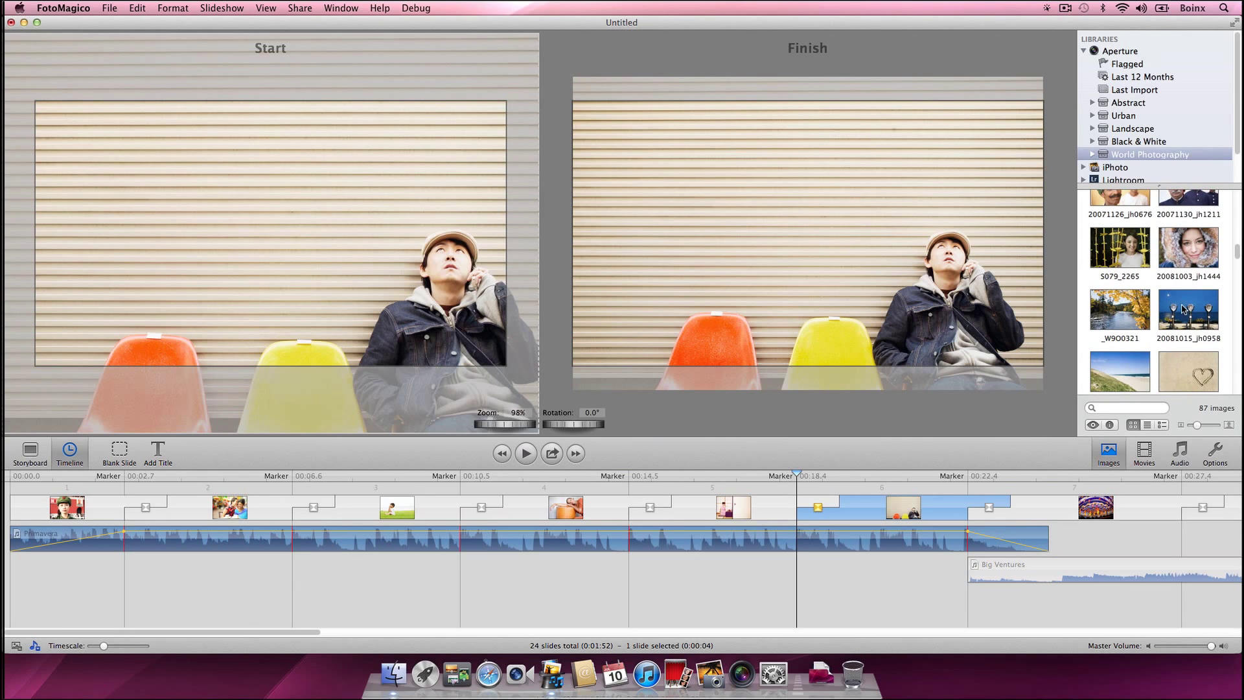
pyautogui.moveTo(1183, 309); pyautogui.dragTo(71, 489)
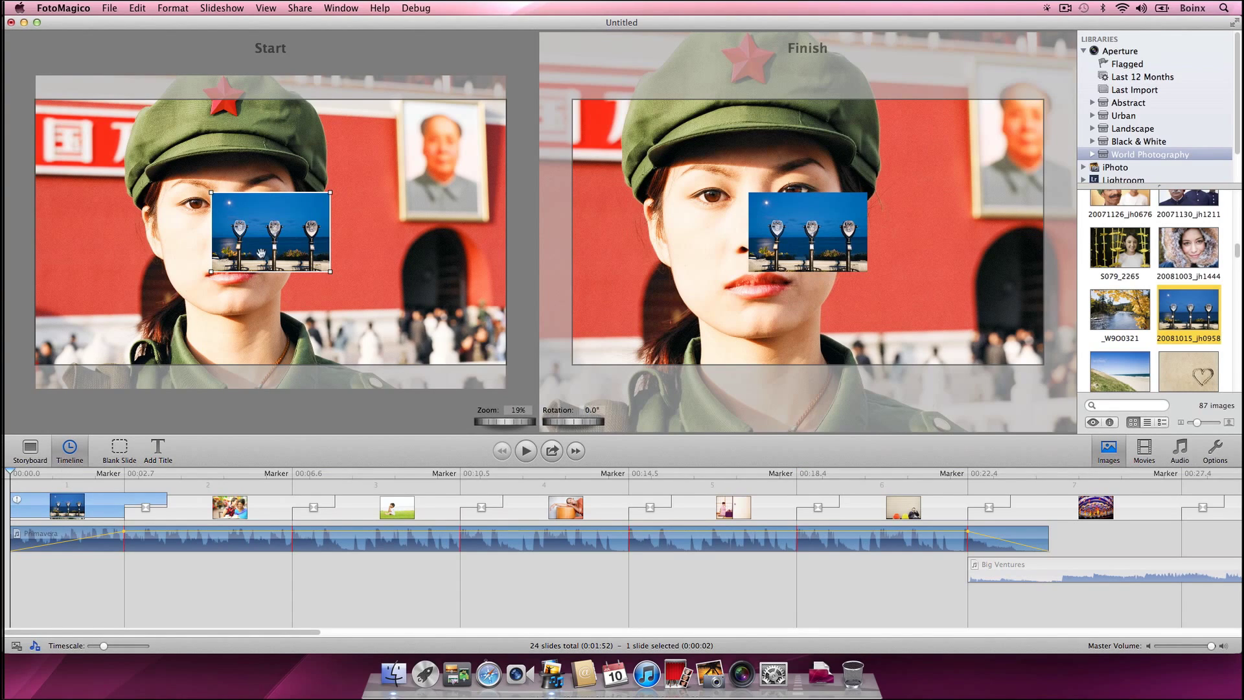
# - Place the overlay at upper right in Start and lower right in Finish, then preview it
pyautogui.moveTo(270, 245); pyautogui.dragTo(417, 154)
pyautogui.moveTo(822, 240); pyautogui.dragTo(983, 158)
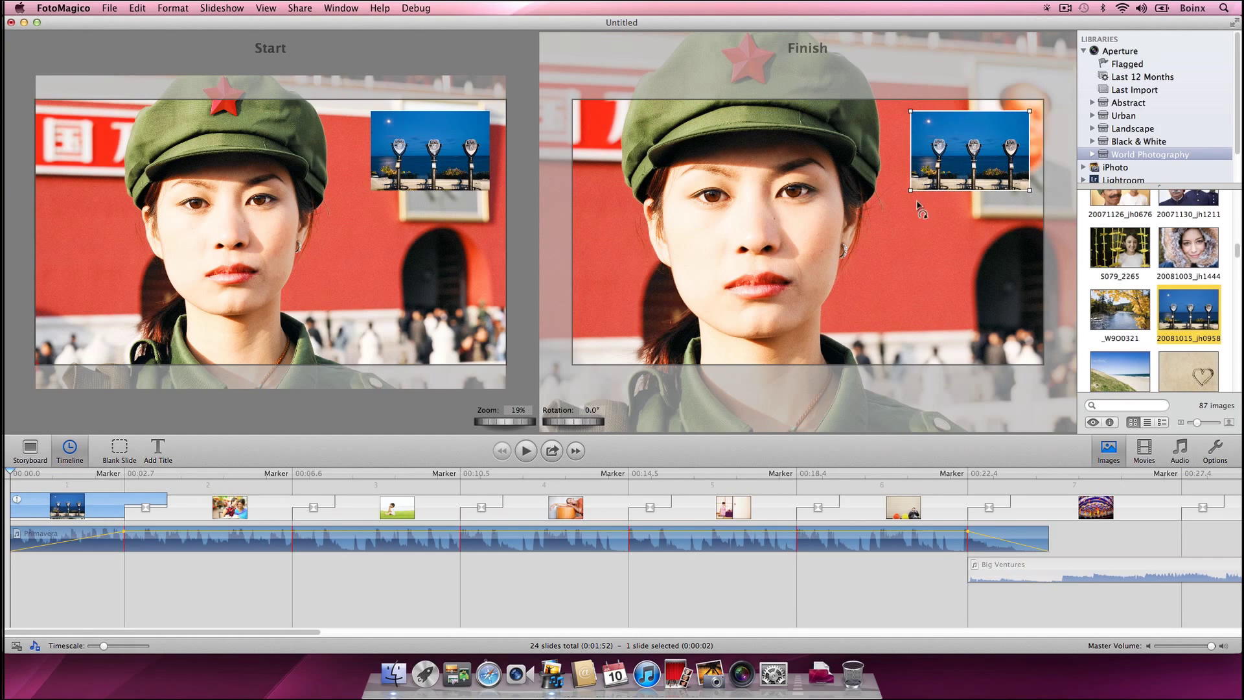
pyautogui.moveTo(940, 173); pyautogui.dragTo(939, 330)
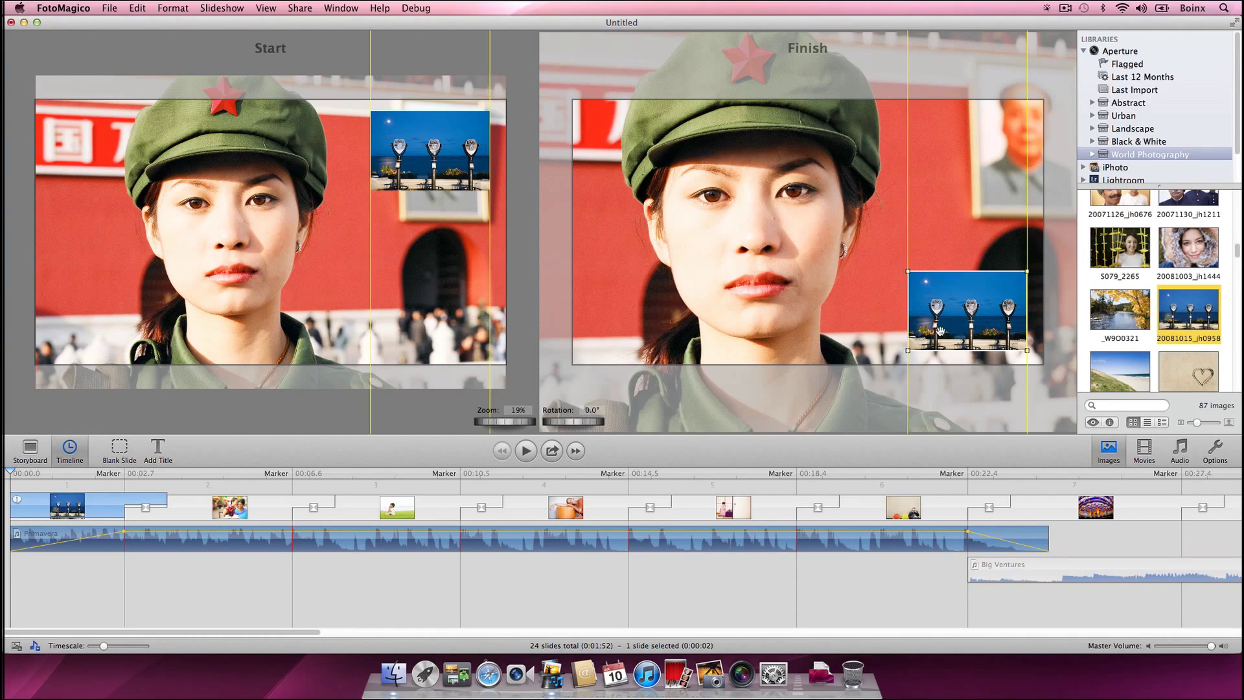
pyautogui.click(526, 451)
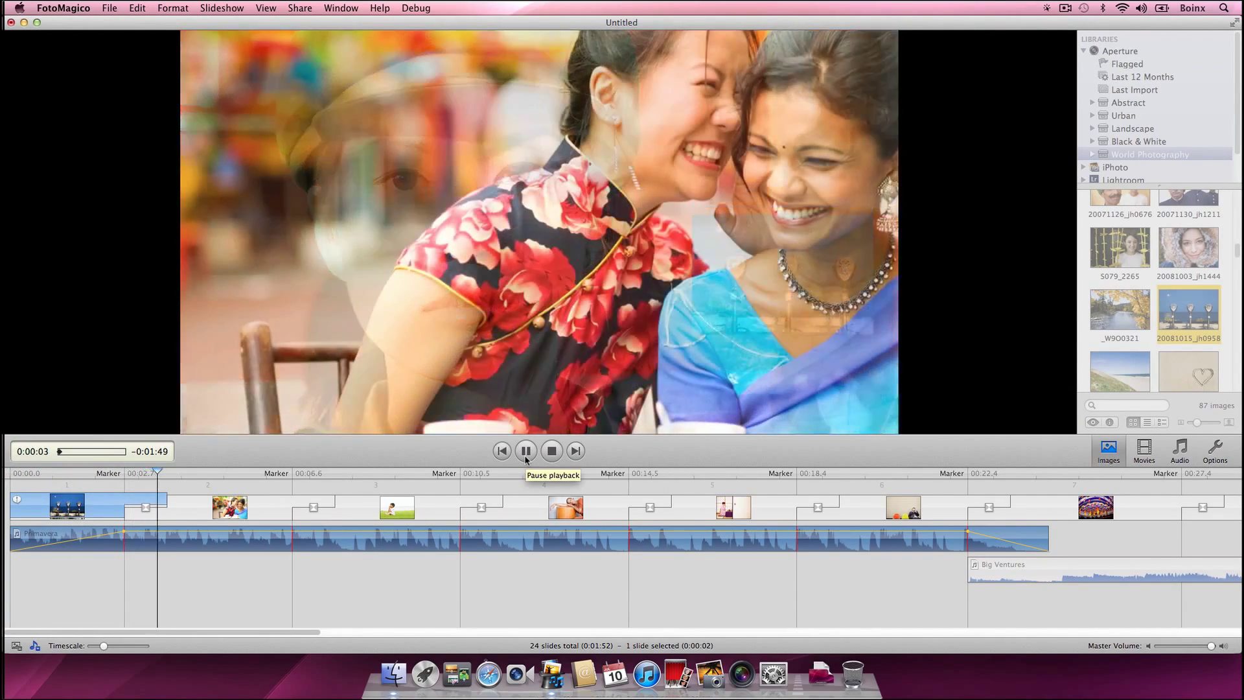
pyautogui.click(526, 452)
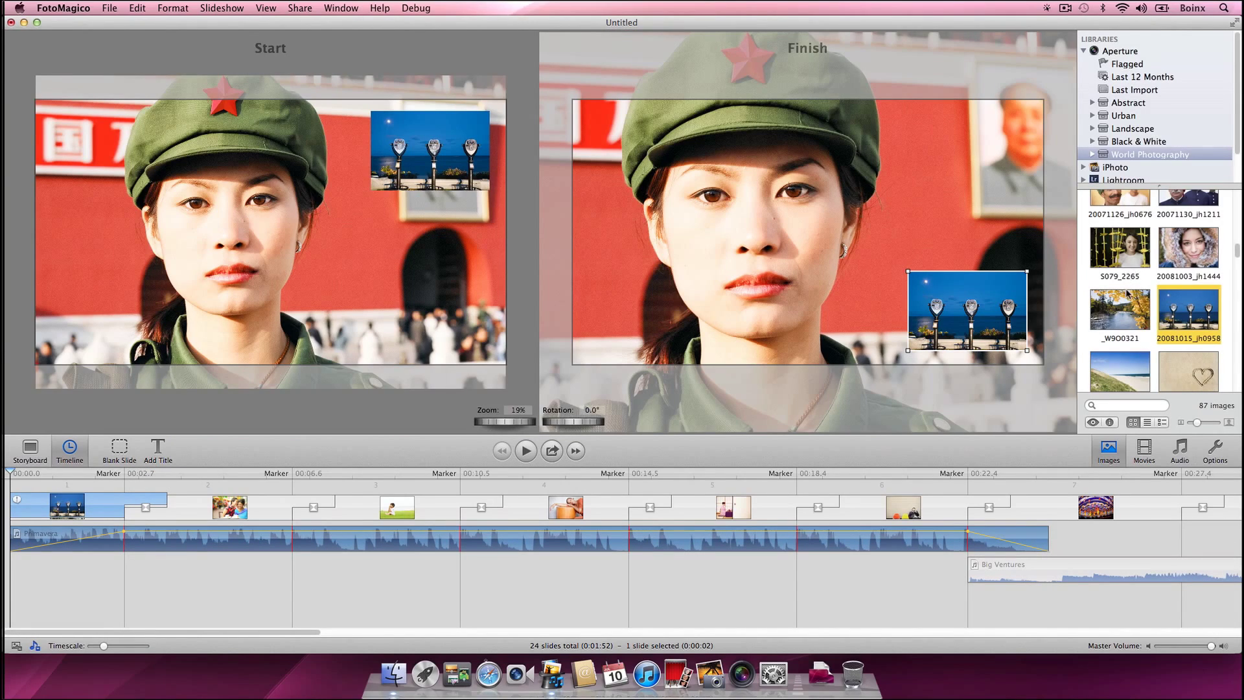
# - Add the _W9O0321 river photo at lower centre and place a Title caption on the binoculars photo
pyautogui.moveTo(1134, 310); pyautogui.dragTo(65, 504)
pyautogui.moveTo(172, 192); pyautogui.dragTo(436, 325)
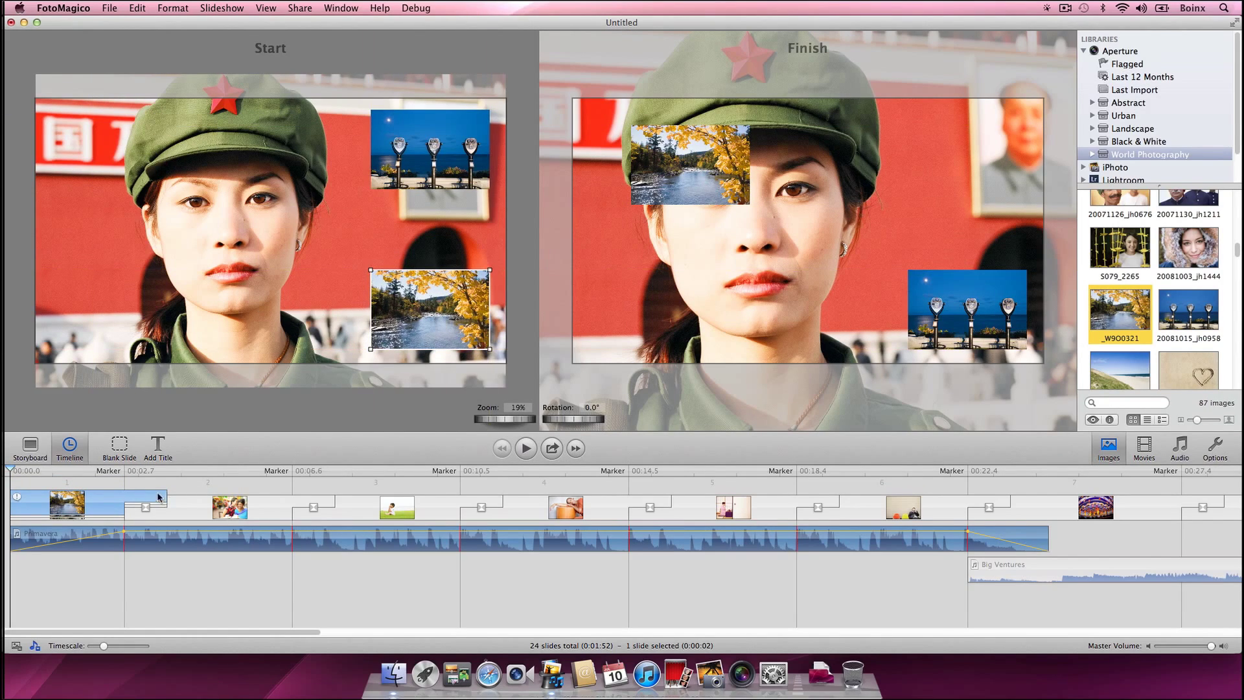
pyautogui.click(158, 447)
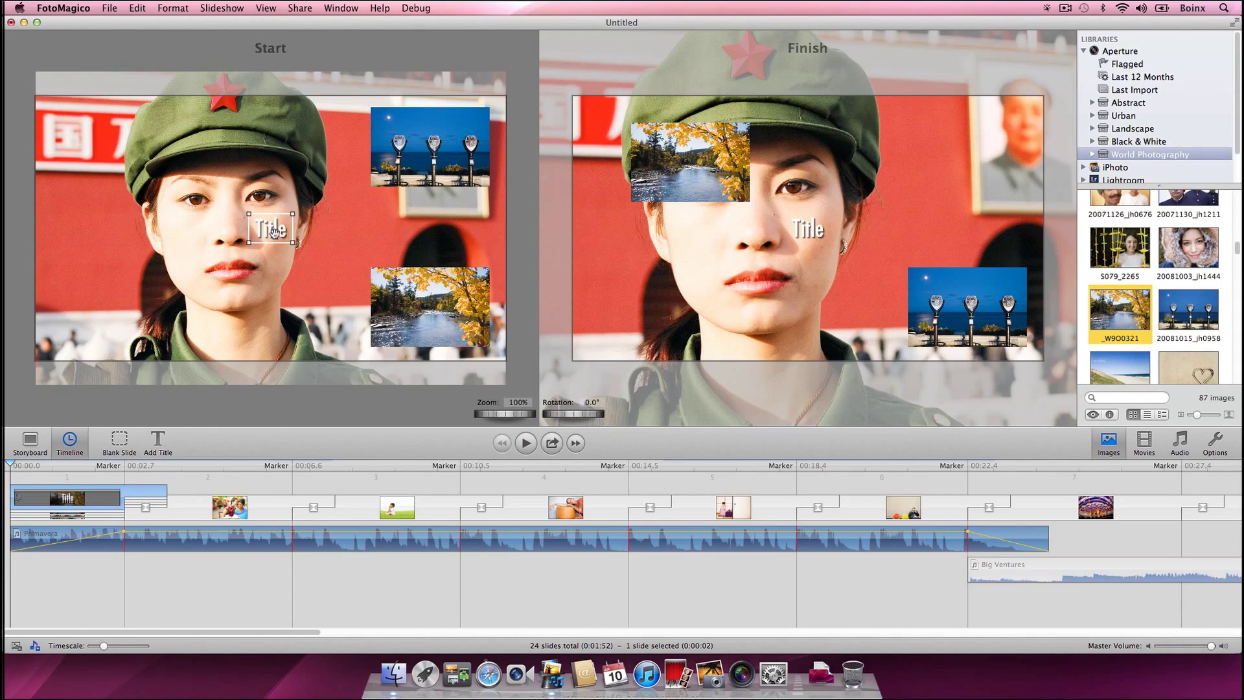
pyautogui.moveTo(270, 230); pyautogui.dragTo(395, 336)
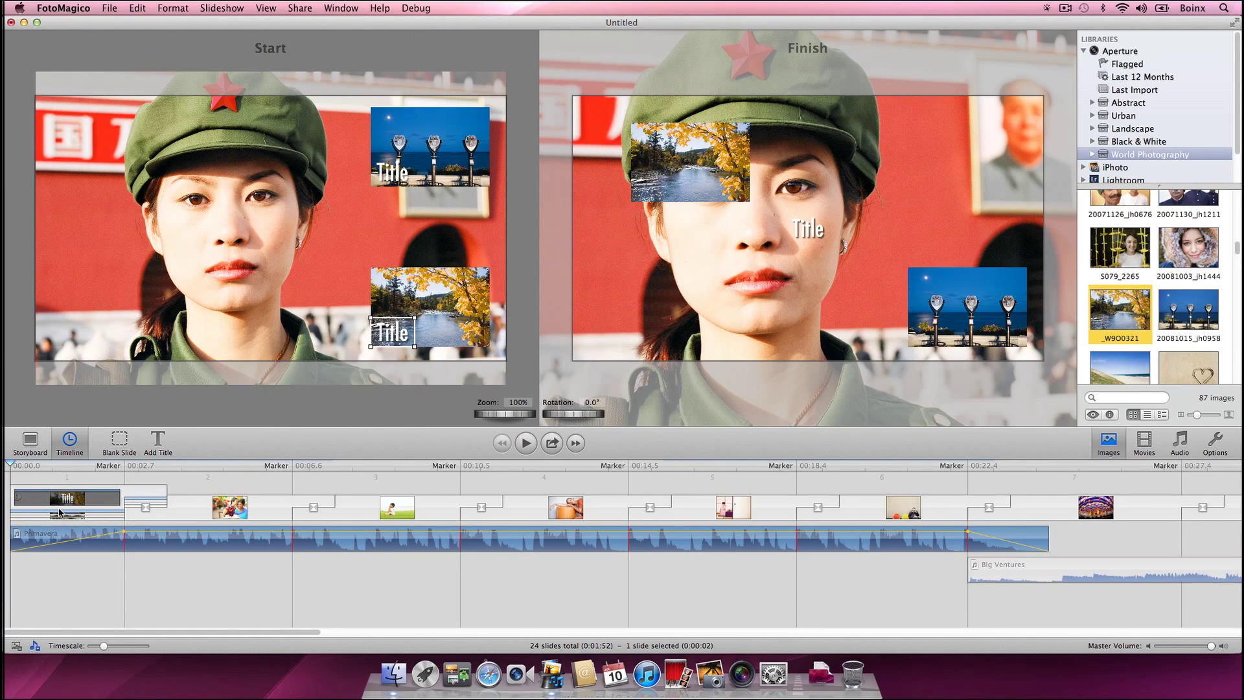
pyautogui.moveTo(59, 511)
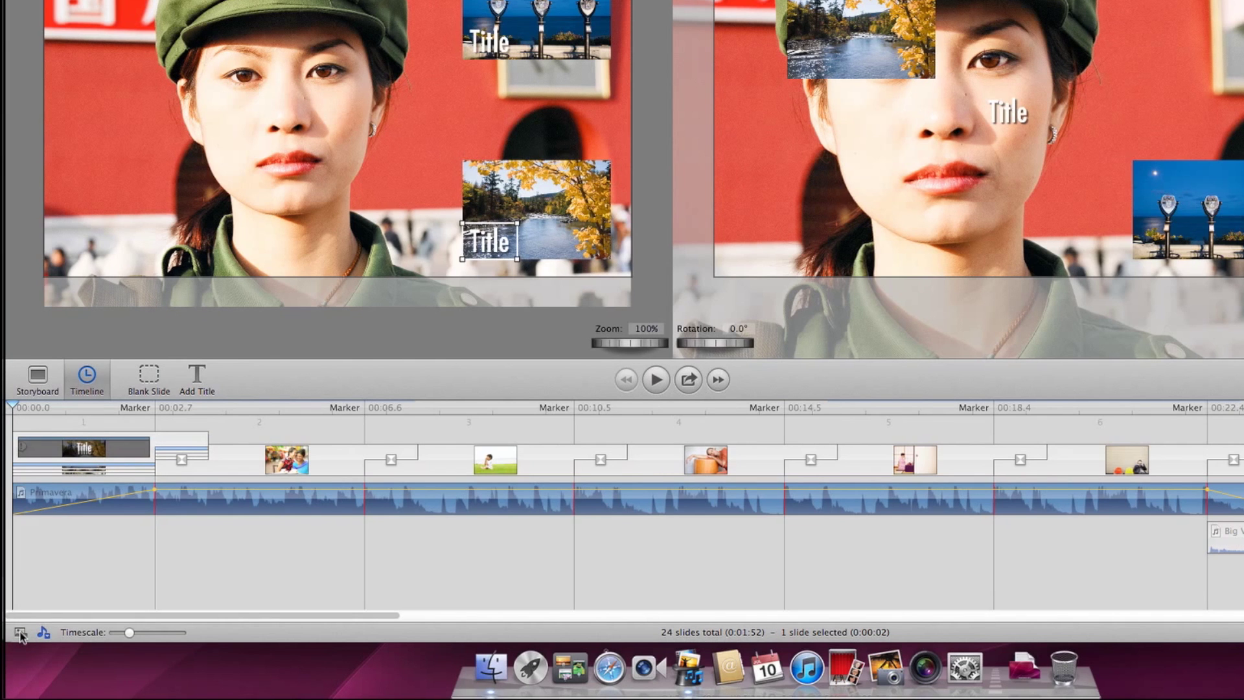
# - Toggle slide 1's timeline layer rows, hide the audio tracks, and select the binoculars photo layer
pyautogui.click(20, 633)
pyautogui.click(20, 633)
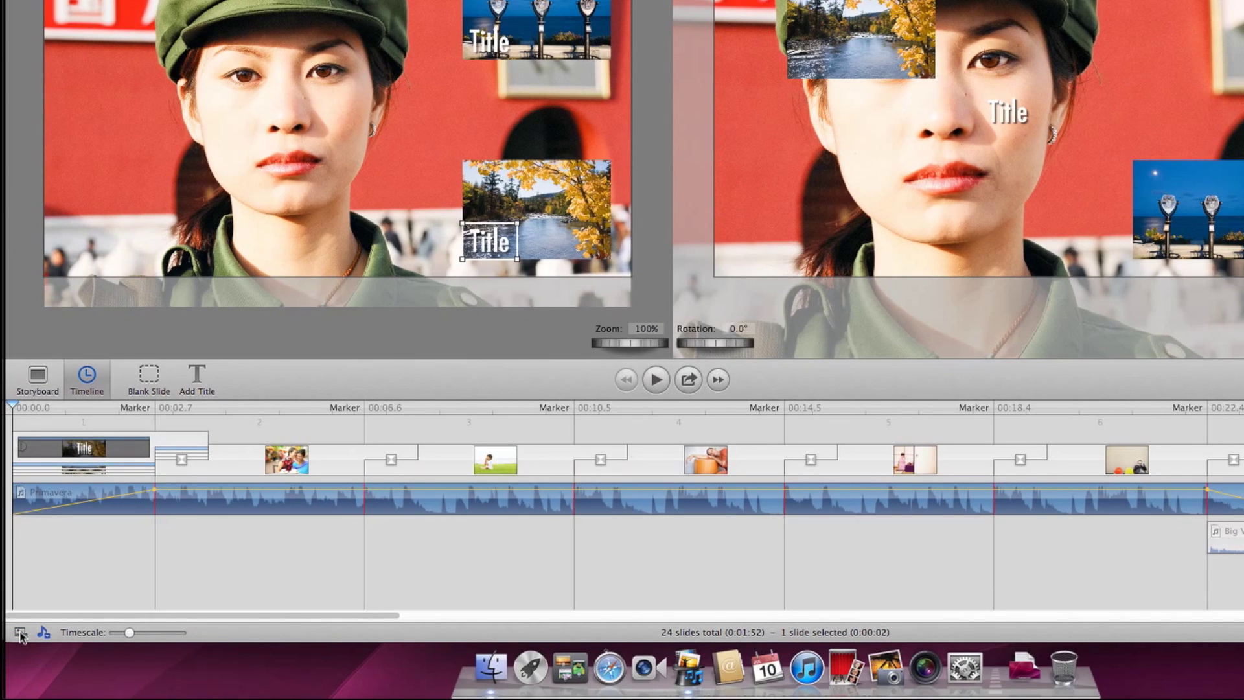
pyautogui.click(20, 632)
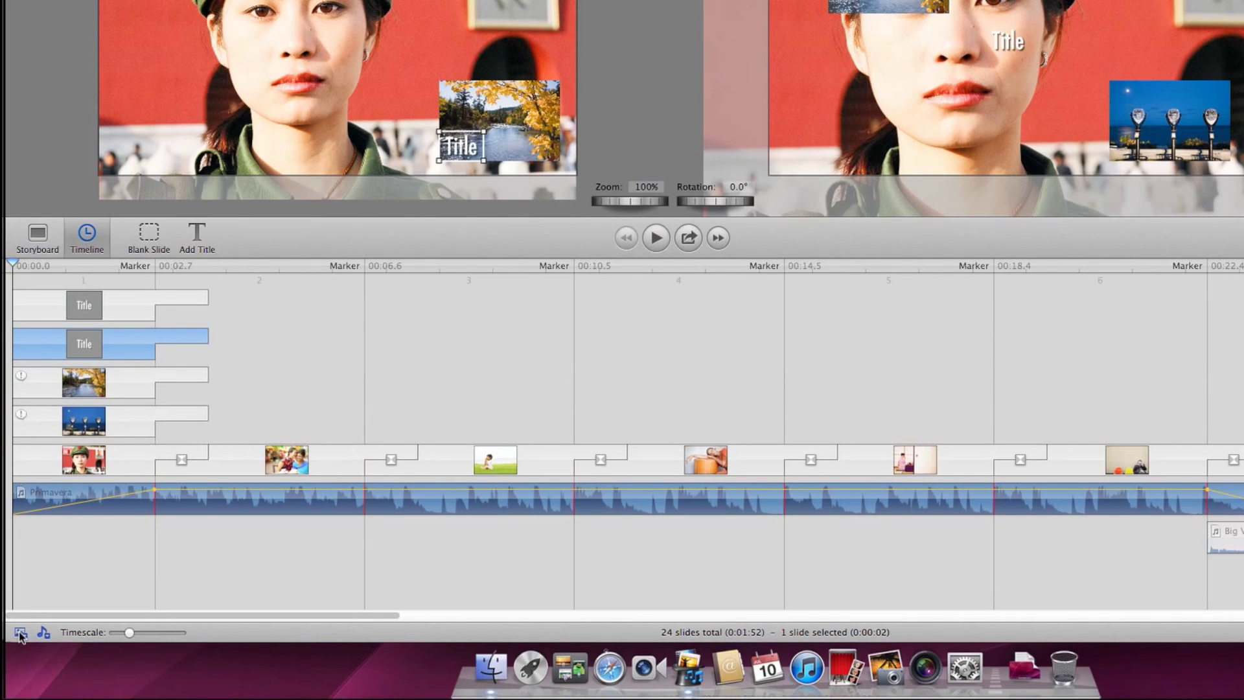
pyautogui.click(20, 633)
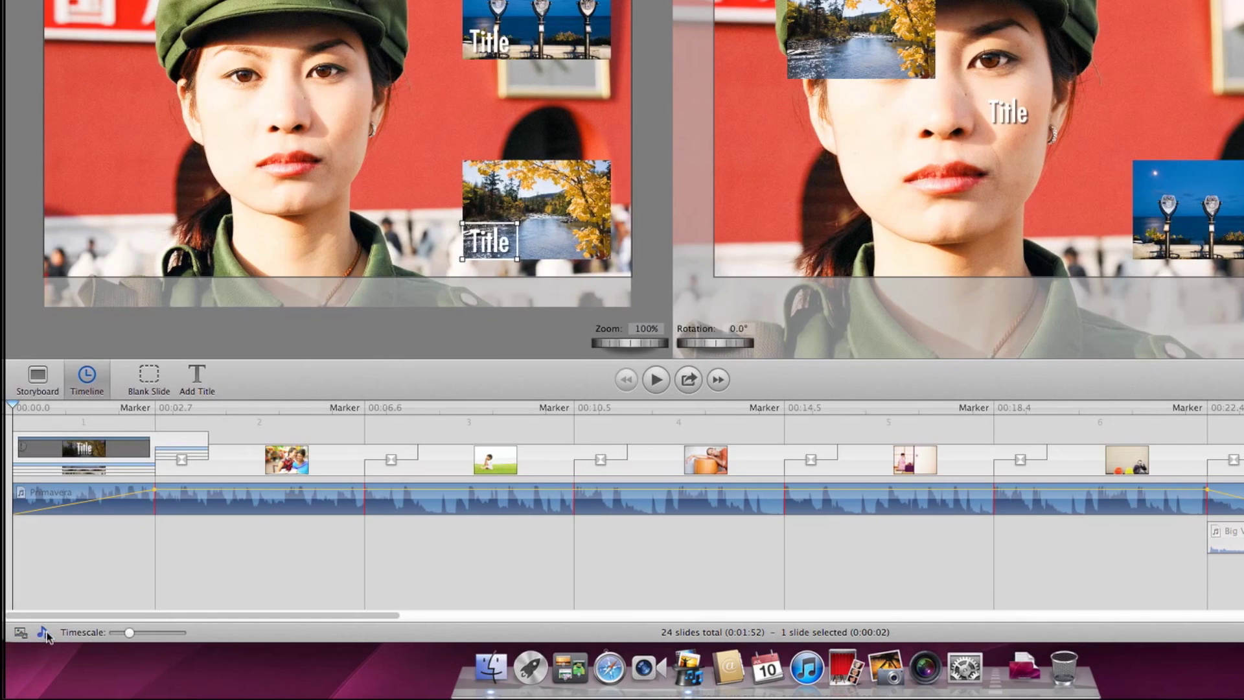
pyautogui.click(43, 633)
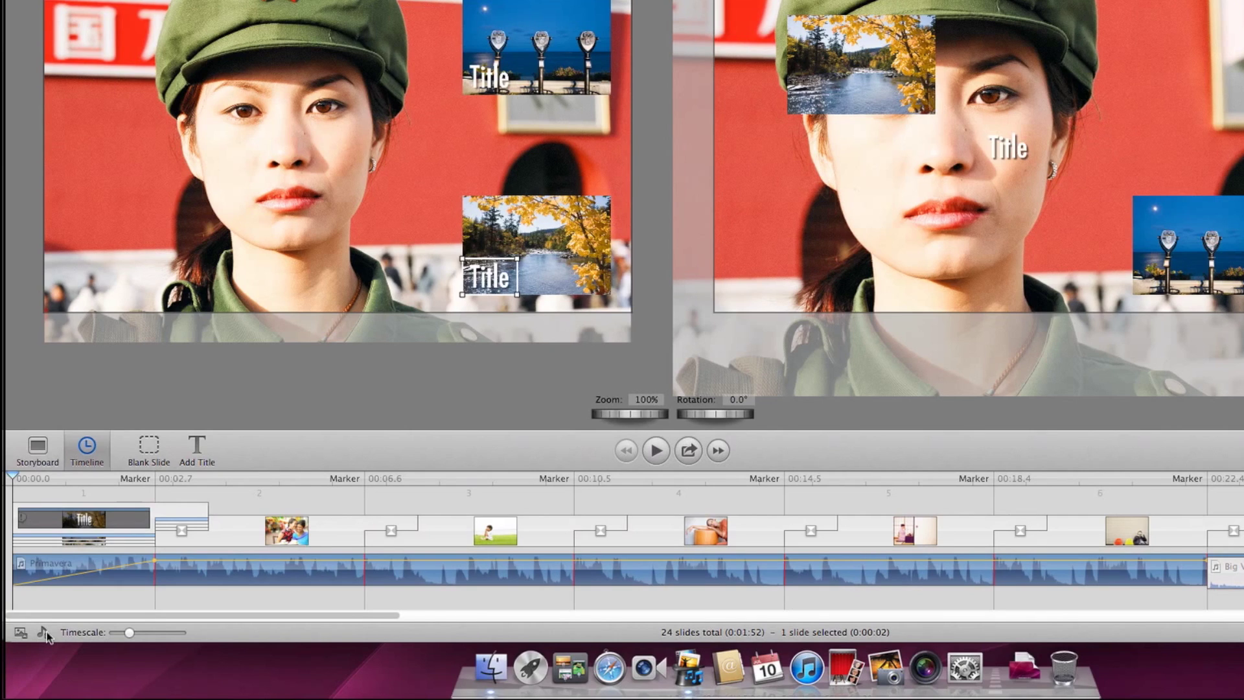
pyautogui.moveTo(78, 524)
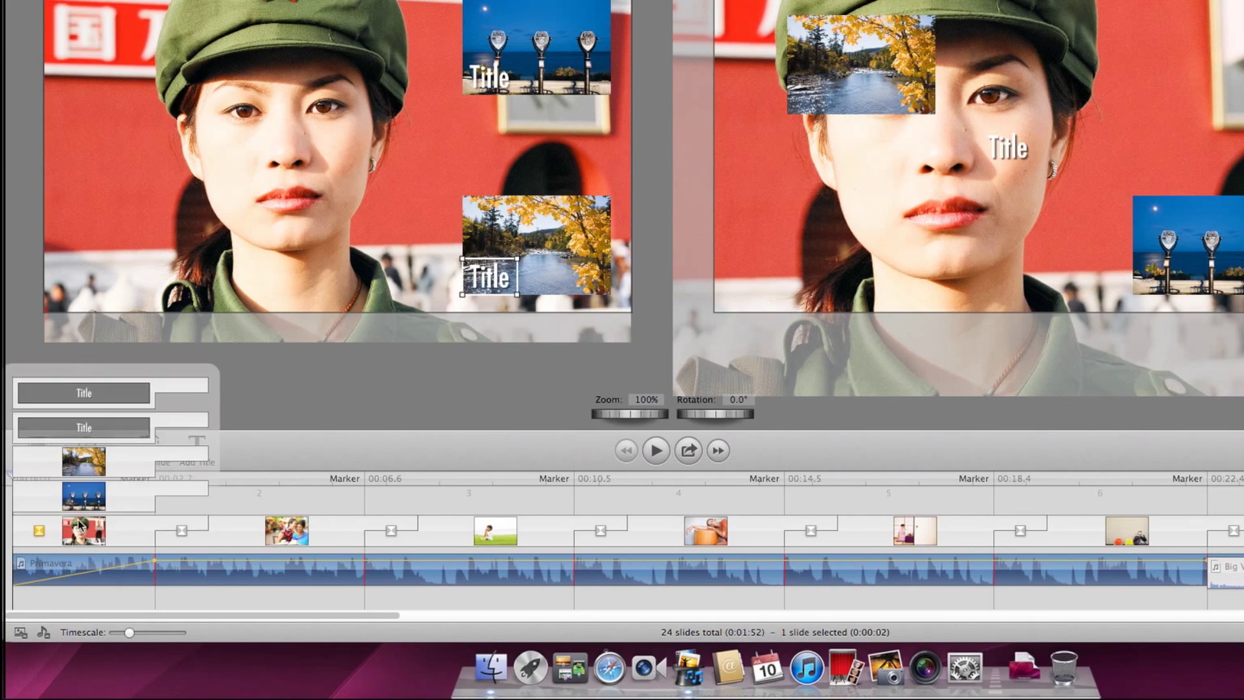
pyautogui.click(82, 501)
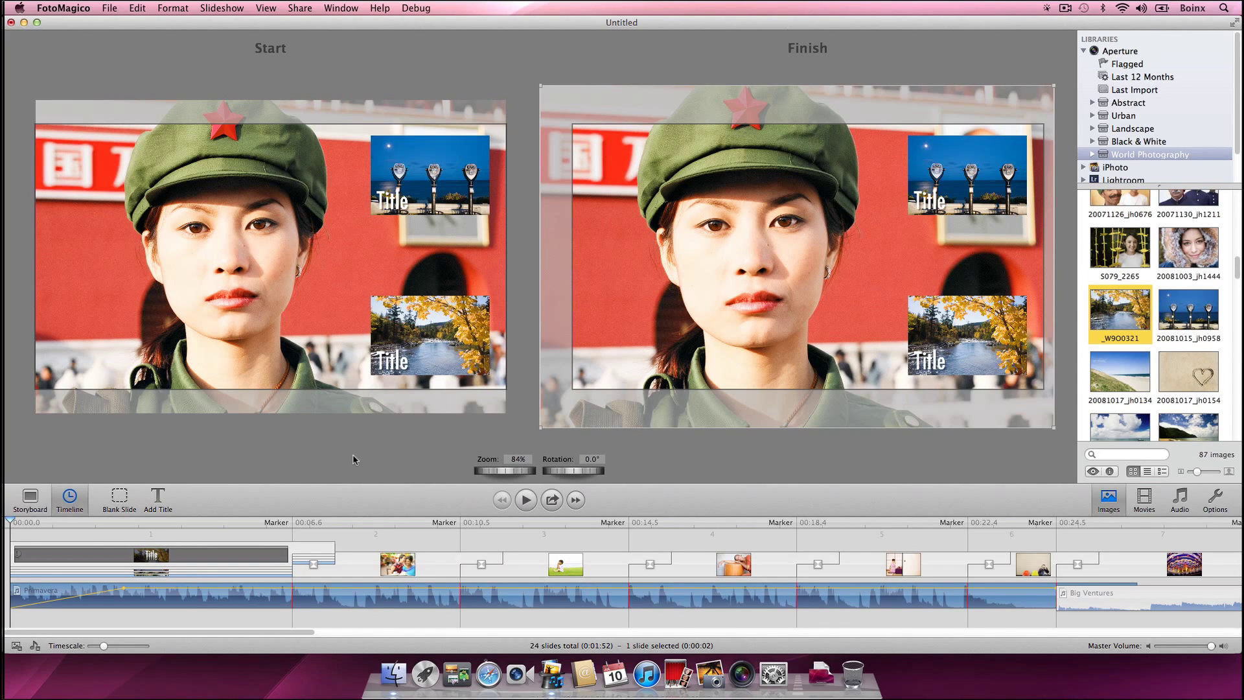
# - Set the binoculars photo's visibility to Fade In in the Options panel
pyautogui.click(428, 180)
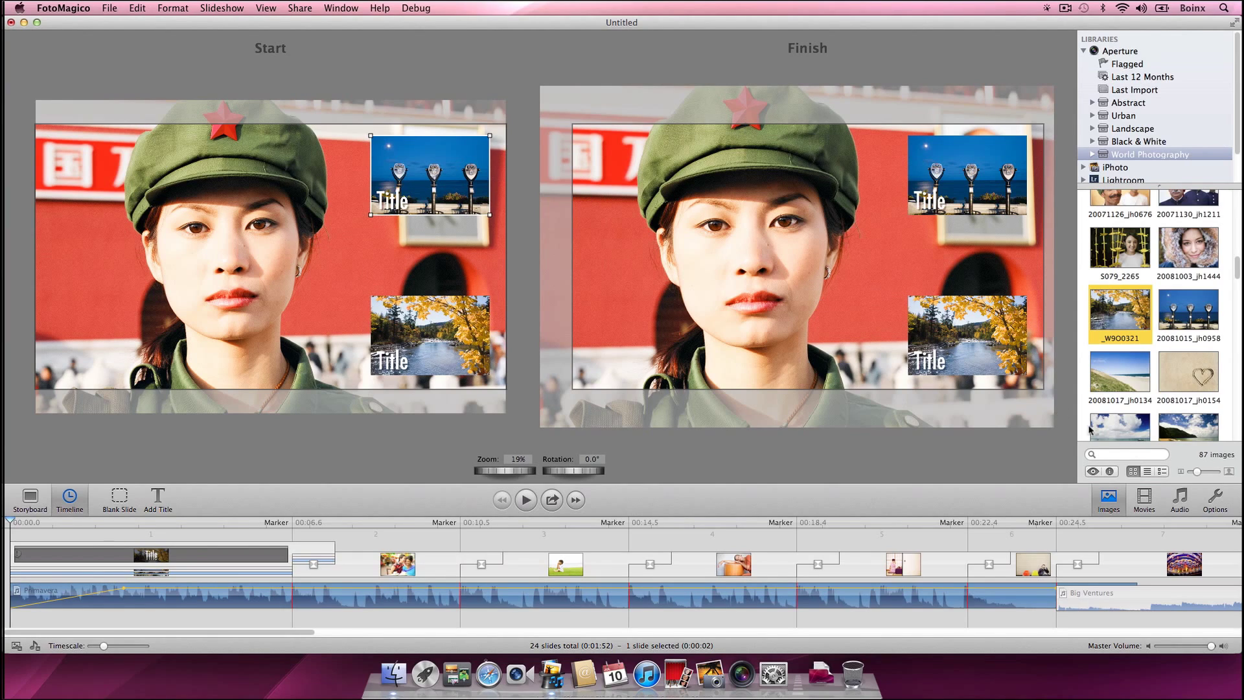
pyautogui.click(1213, 500)
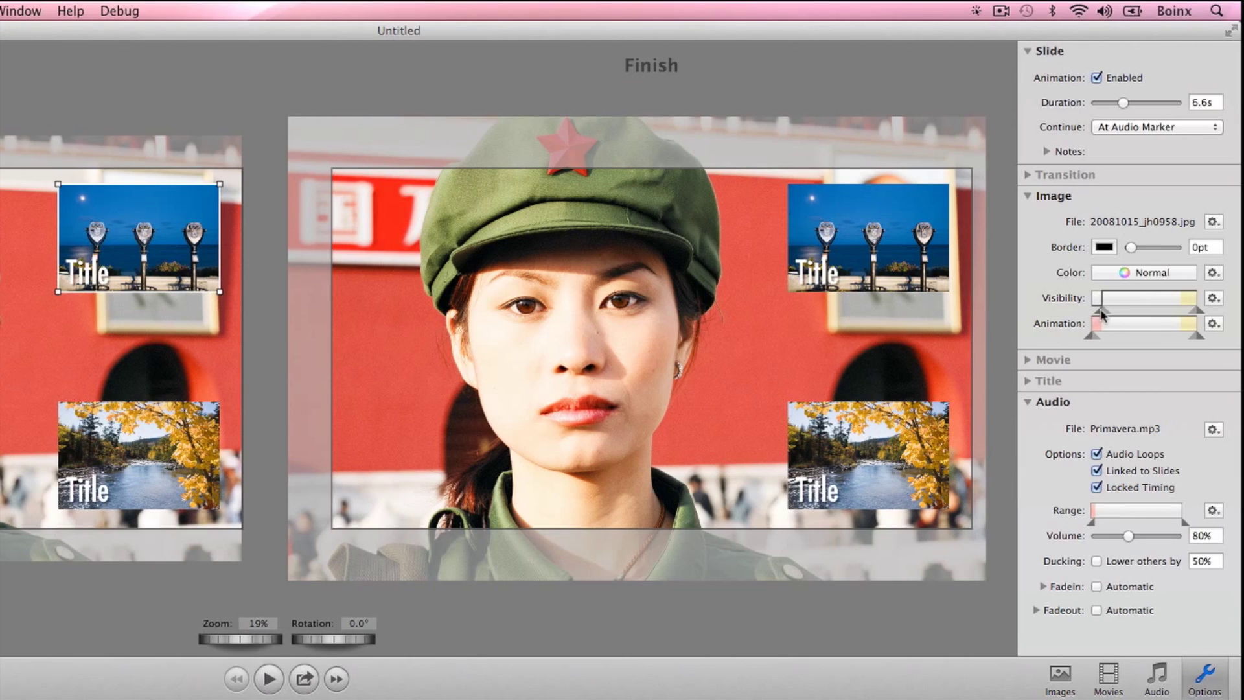
pyautogui.click(1213, 298)
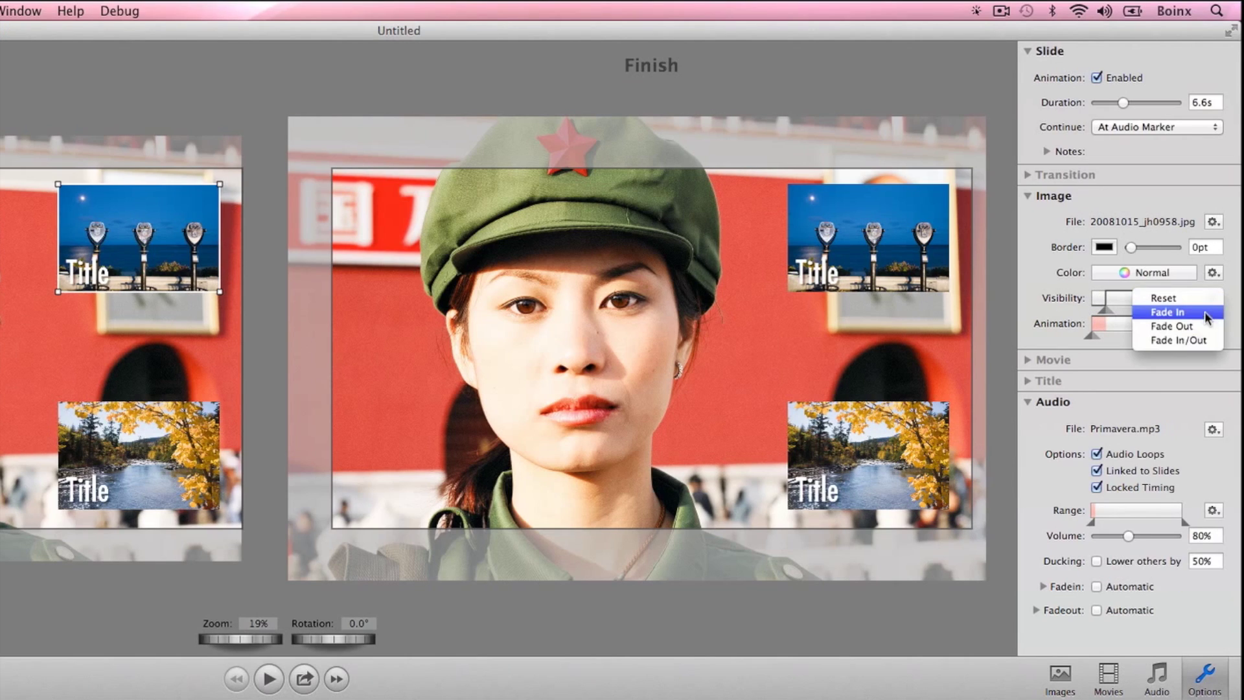
pyautogui.click(1202, 313)
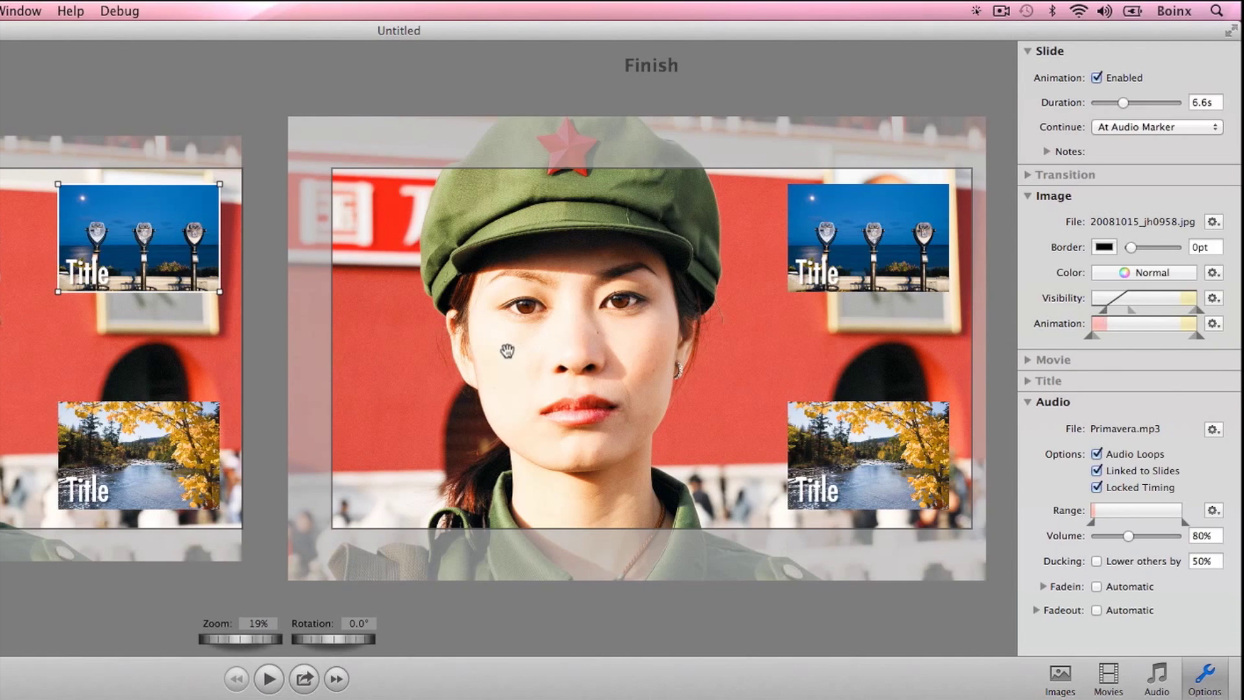
# - Make the river photo fade in with a longer fade, then preview the playback
pyautogui.click(166, 447)
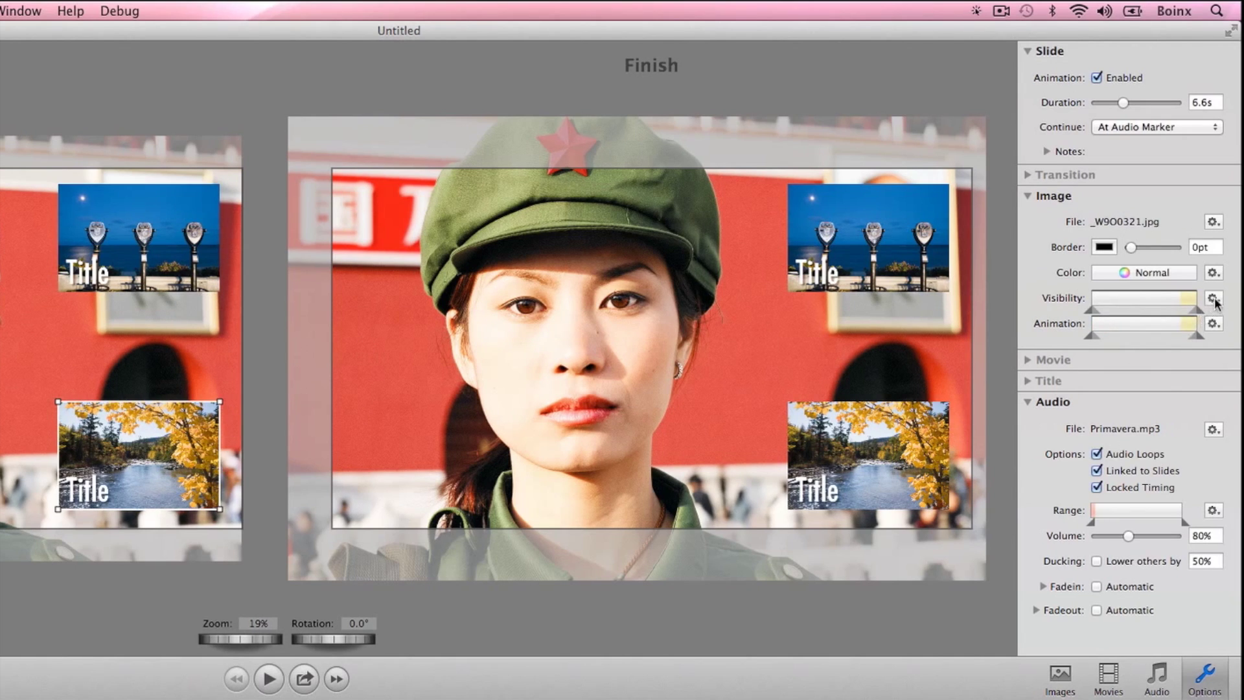
pyautogui.click(1187, 318)
pyautogui.click(1146, 309)
pyautogui.moveTo(1110, 314); pyautogui.dragTo(1122, 313)
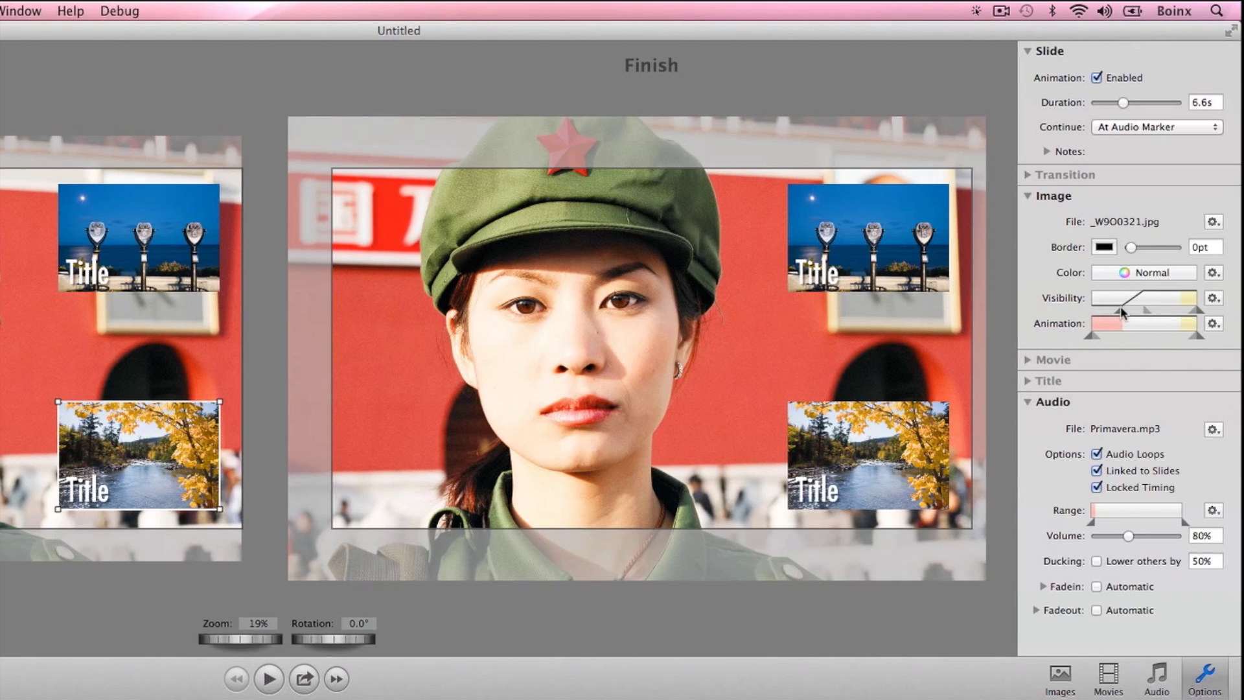
pyautogui.click(273, 677)
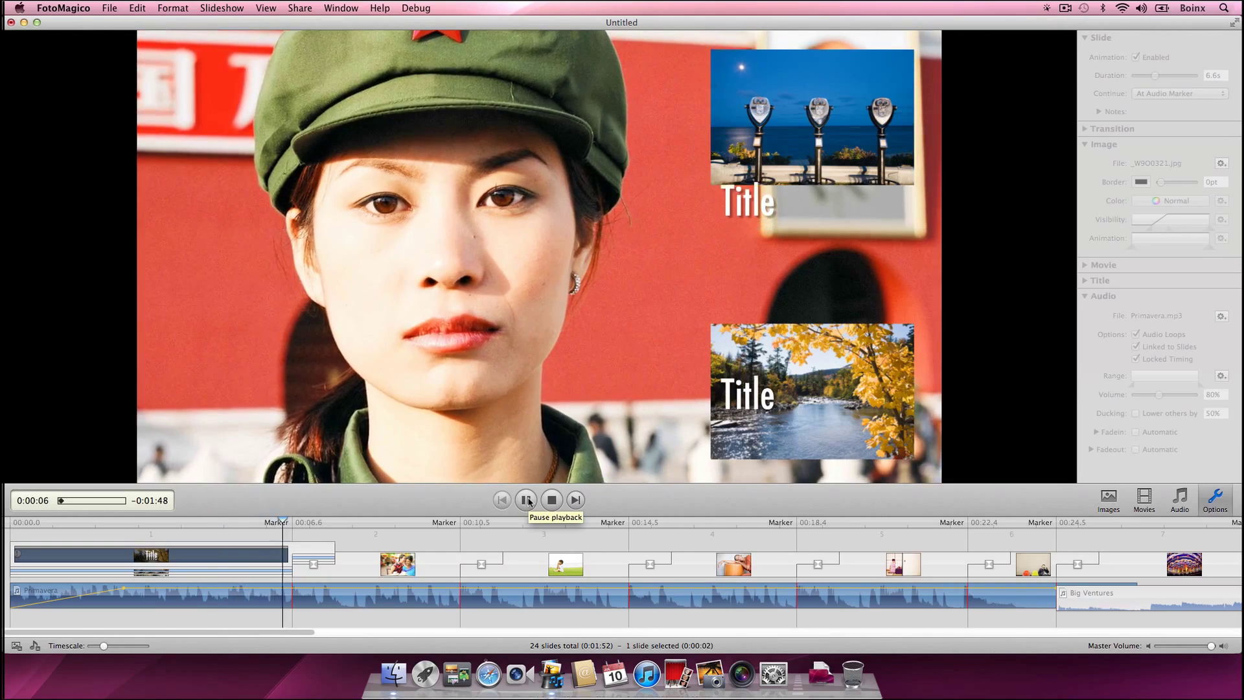
pyautogui.click(525, 499)
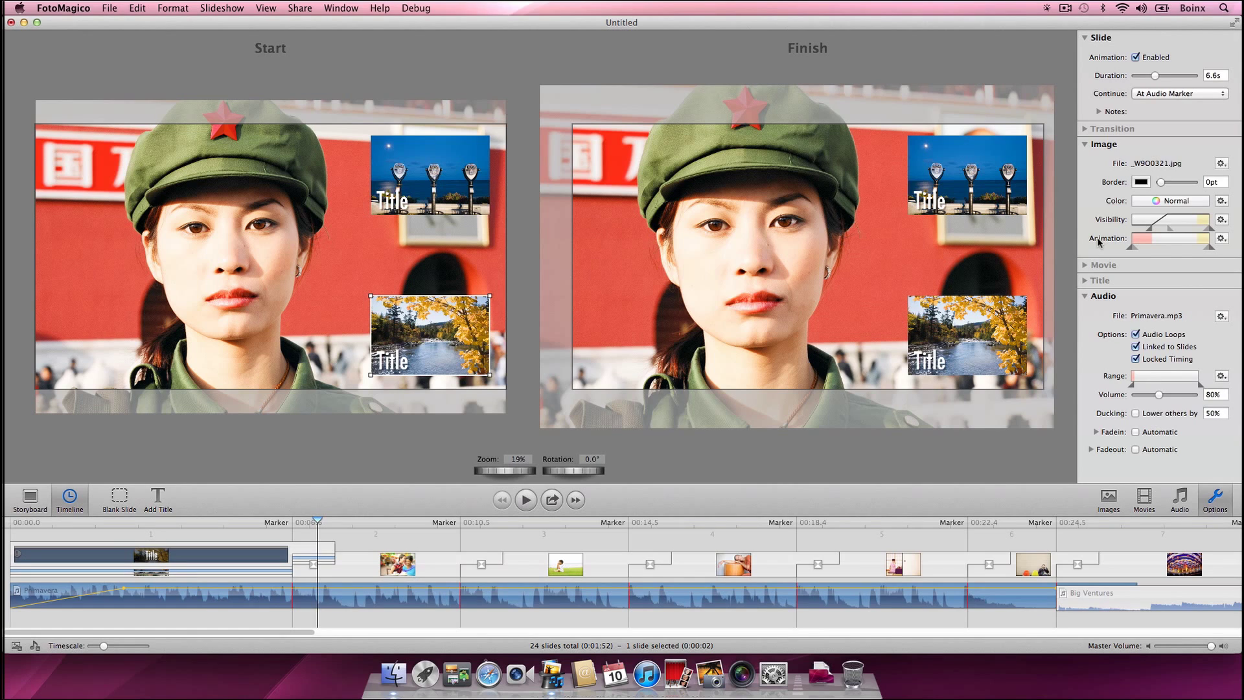
# - Nudge the river photo up, left and down with Cmd+arrow keys until it sits right
pyautogui.press('super')
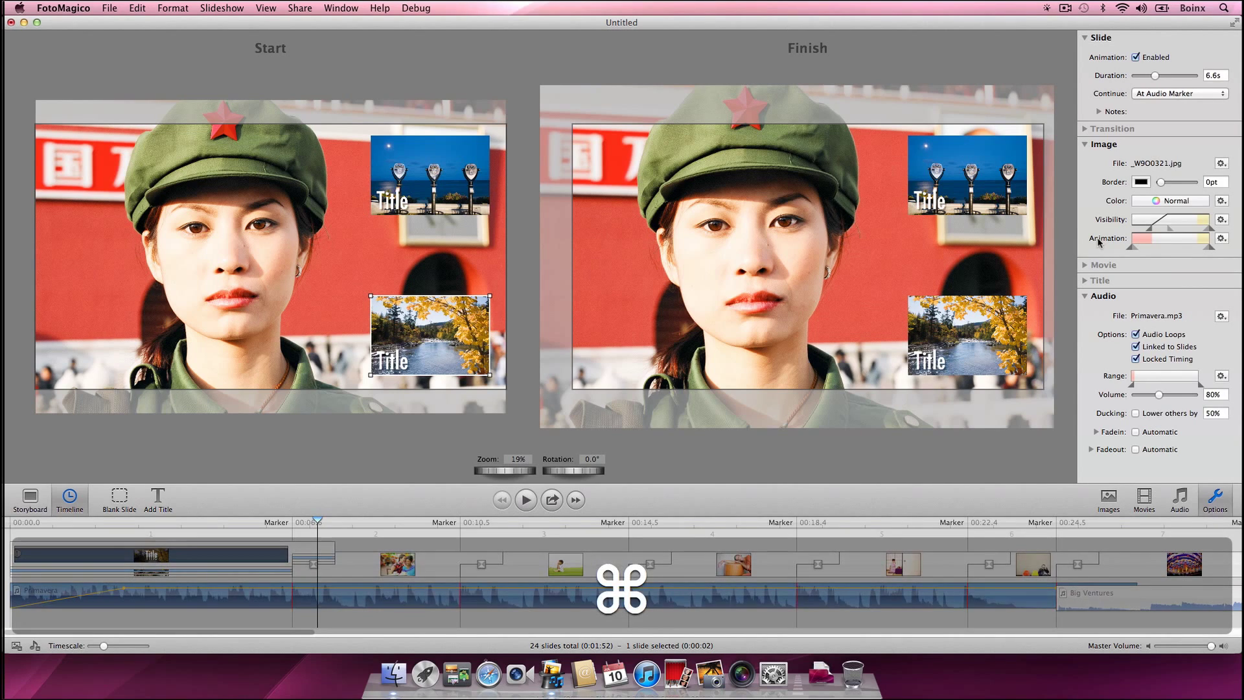
pyautogui.press('super+Up')
pyautogui.press('super+Left')
pyautogui.press('super+Up')
pyautogui.press('super+Down')
pyautogui.press('super+Up')
pyautogui.press('super+Down')
pyautogui.press('super+Up')
pyautogui.press('super+Down')
pyautogui.press('super+Up')
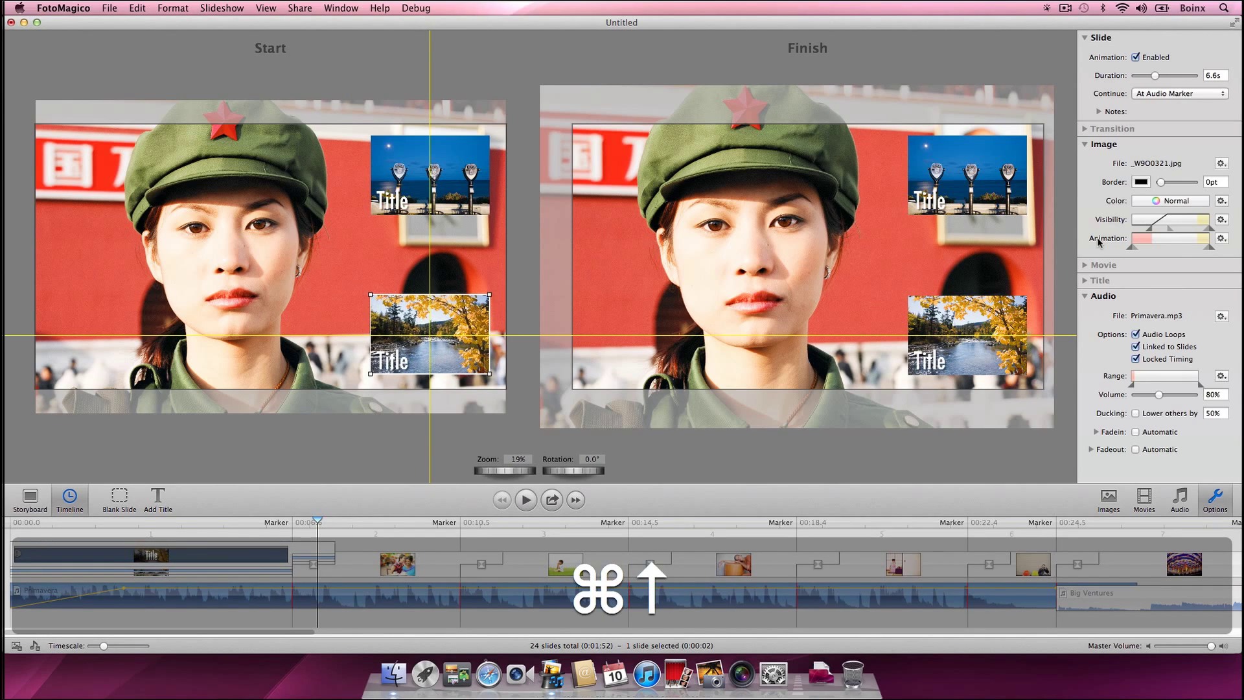
pyautogui.press('super+Up')
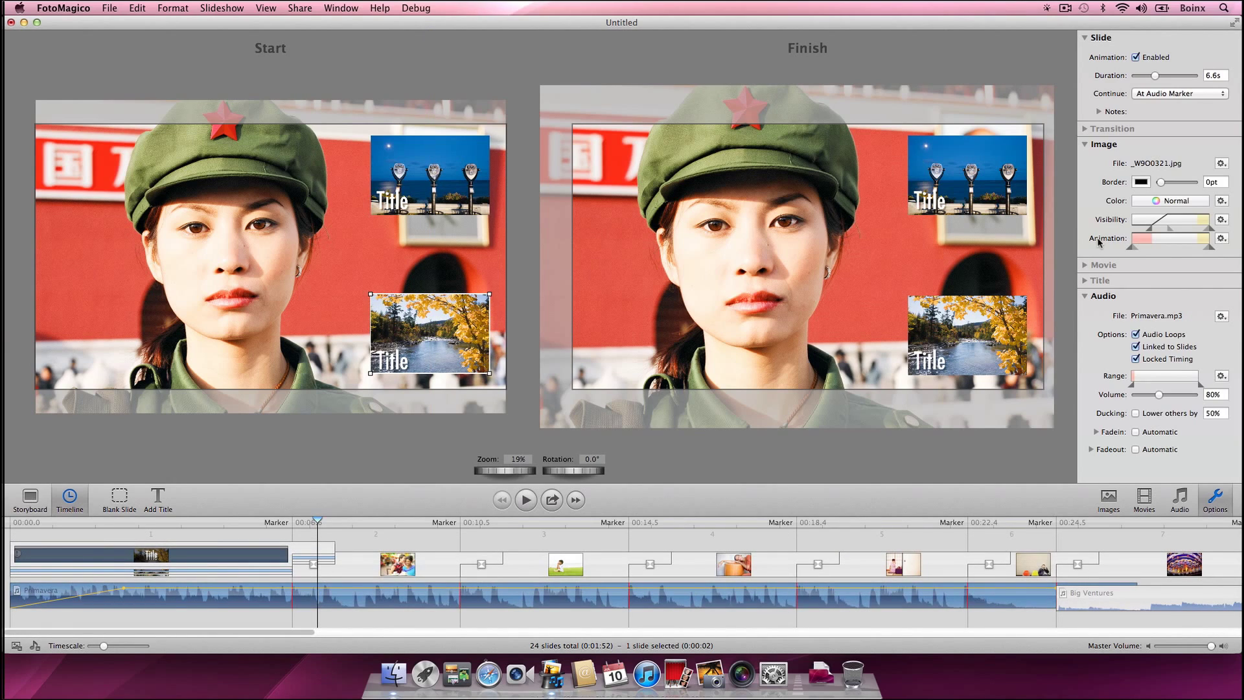
pyautogui.press('super+Down')
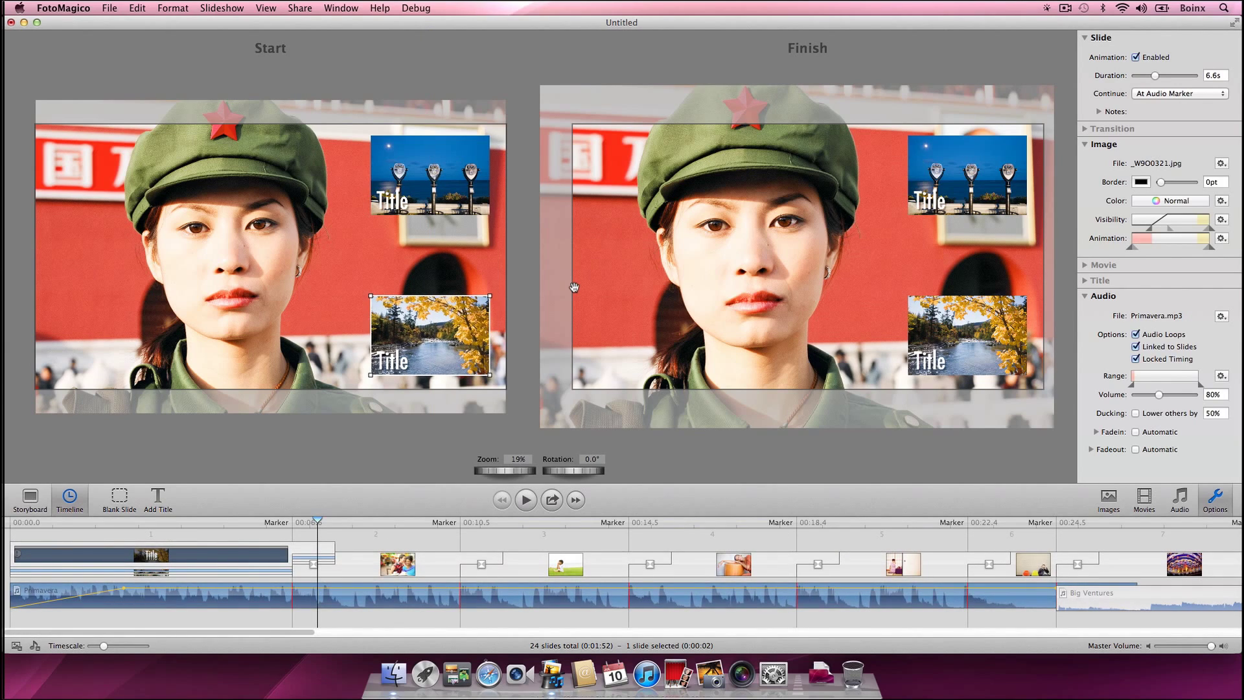
# - Set the river photo's border width to 2 pt and its colour to white, then deselect it
pyautogui.doubleClick(1213, 183)
pyautogui.press('Up')
pyautogui.press('Up')
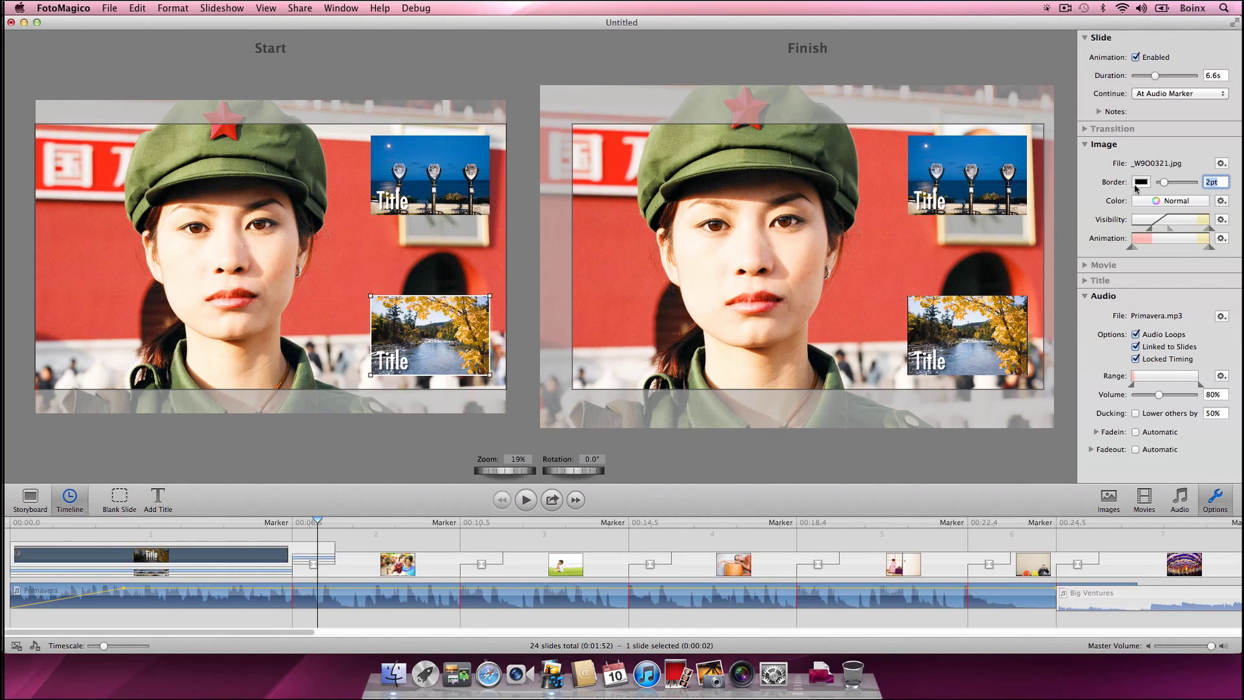
pyautogui.click(1140, 182)
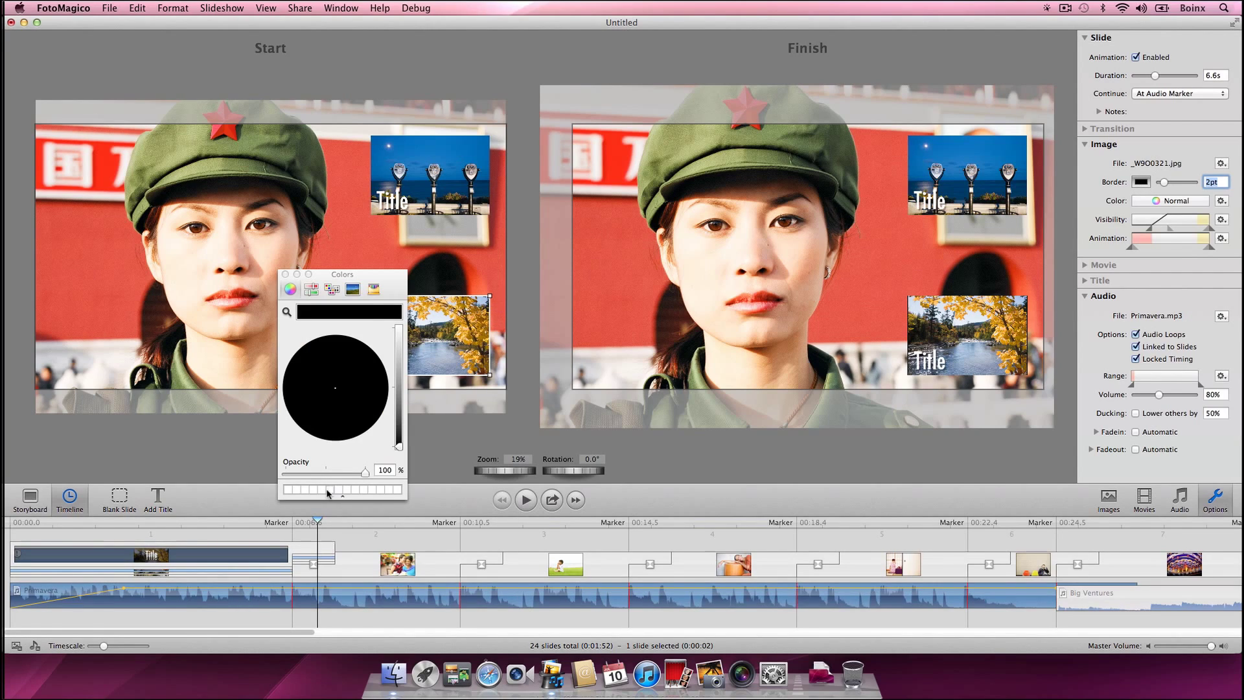
pyautogui.click(335, 489)
pyautogui.click(285, 273)
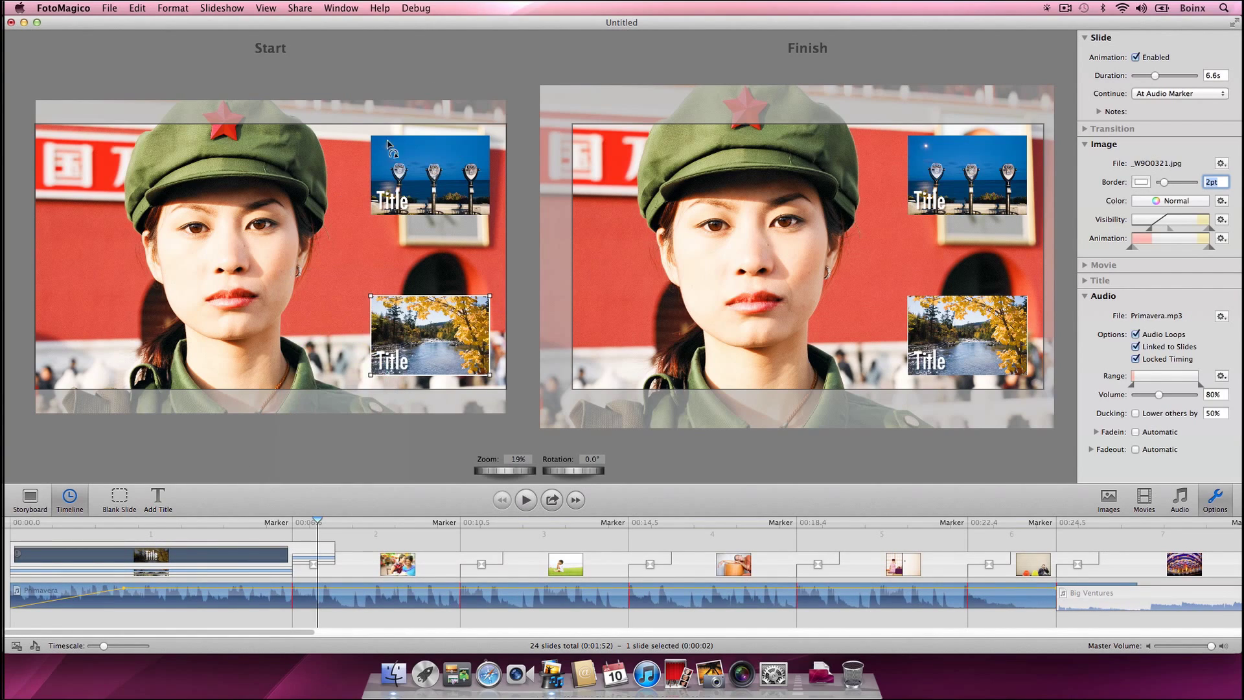
pyautogui.click(494, 78)
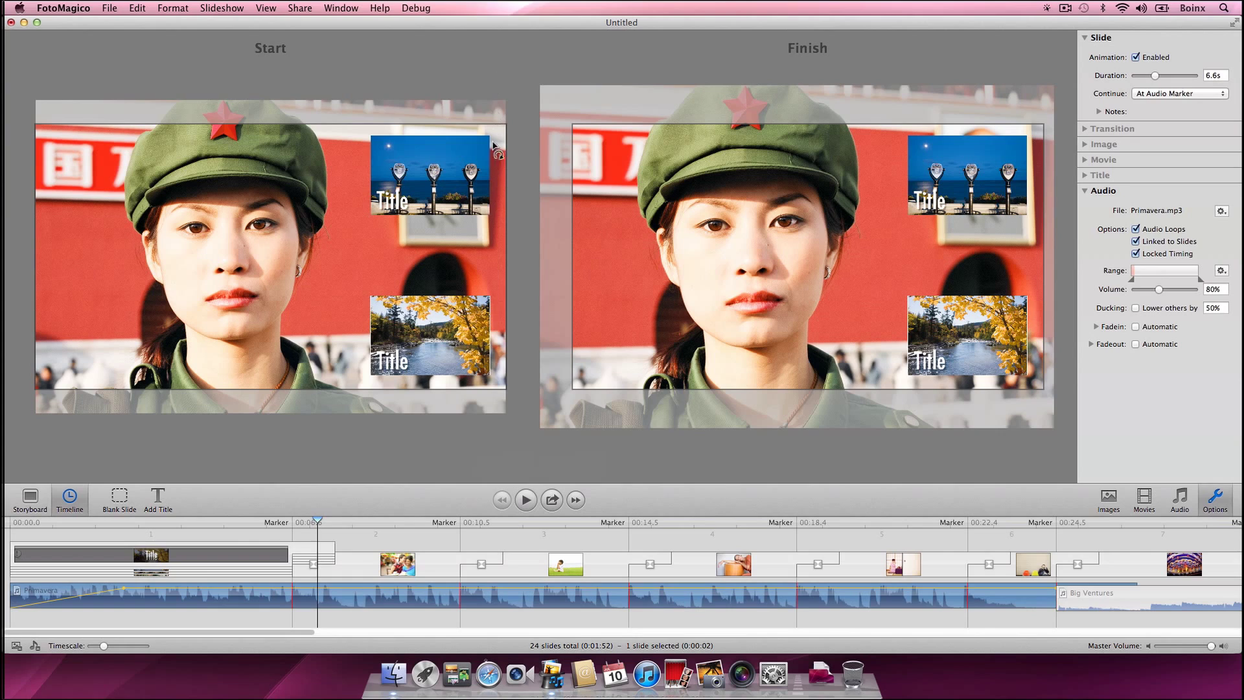
pyautogui.click(455, 320)
pyautogui.click(1211, 183)
pyautogui.click(459, 56)
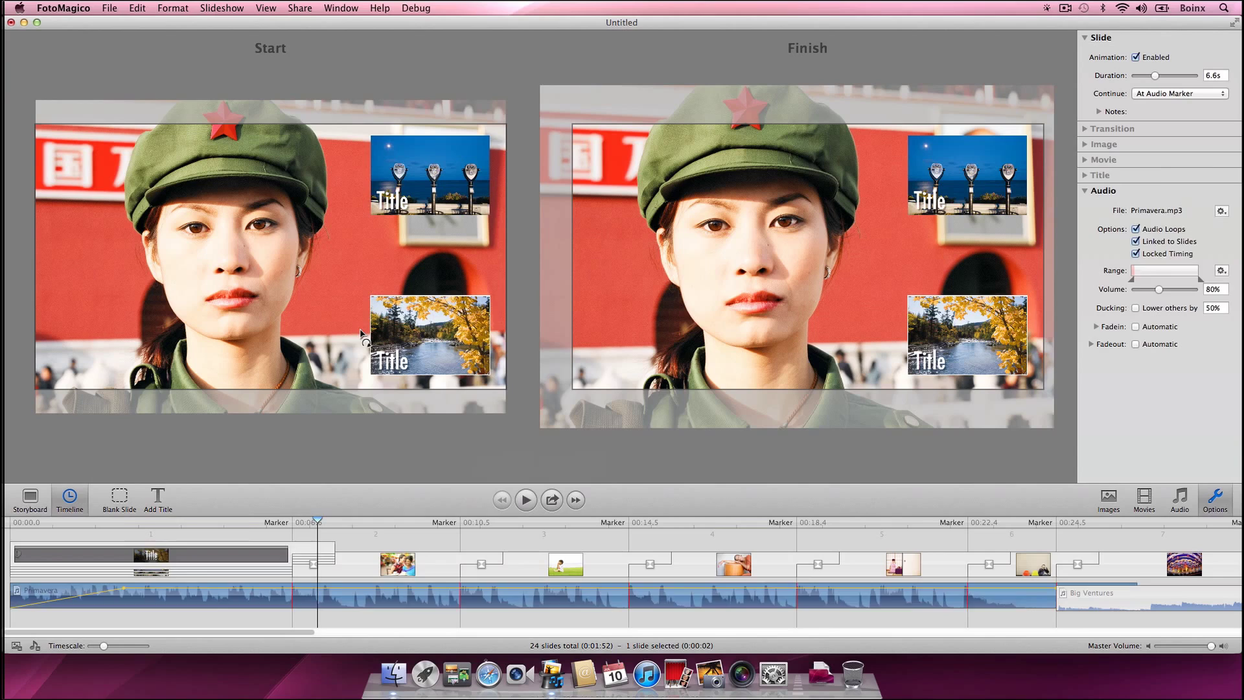
# - Add a title reading 'Opening title' to the opening slide at 350 pt font size
pyautogui.click(361, 333)
pyautogui.click(158, 499)
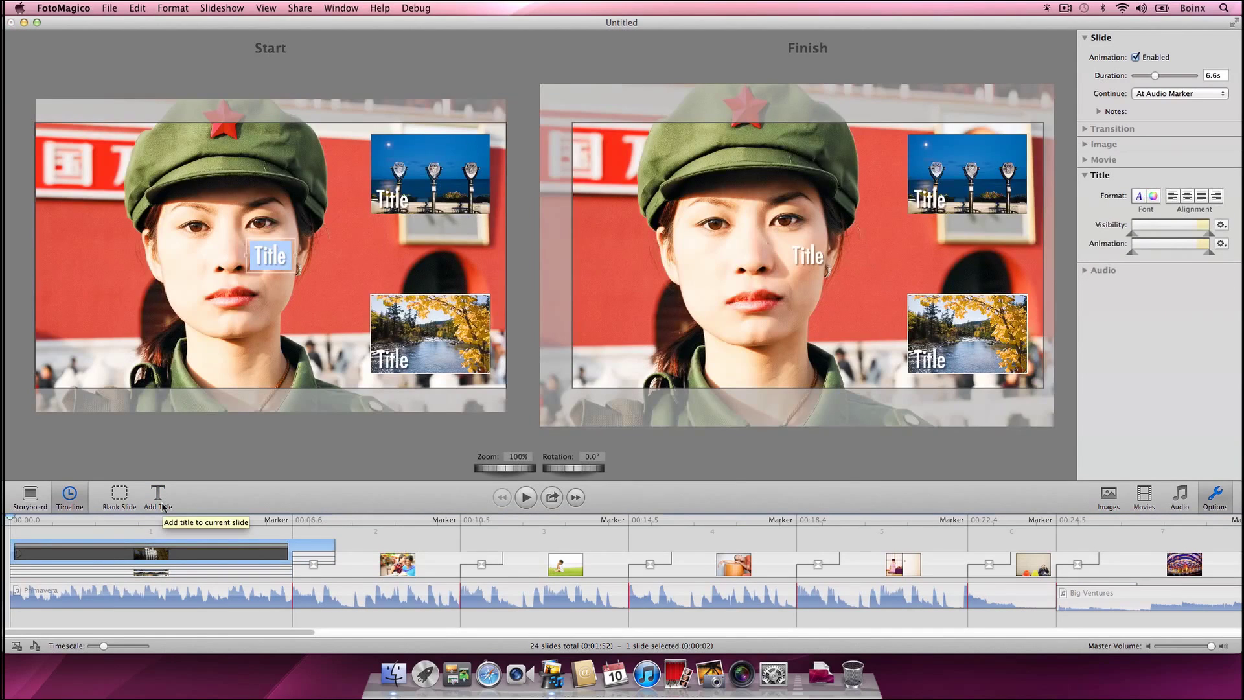
pyautogui.write('O')
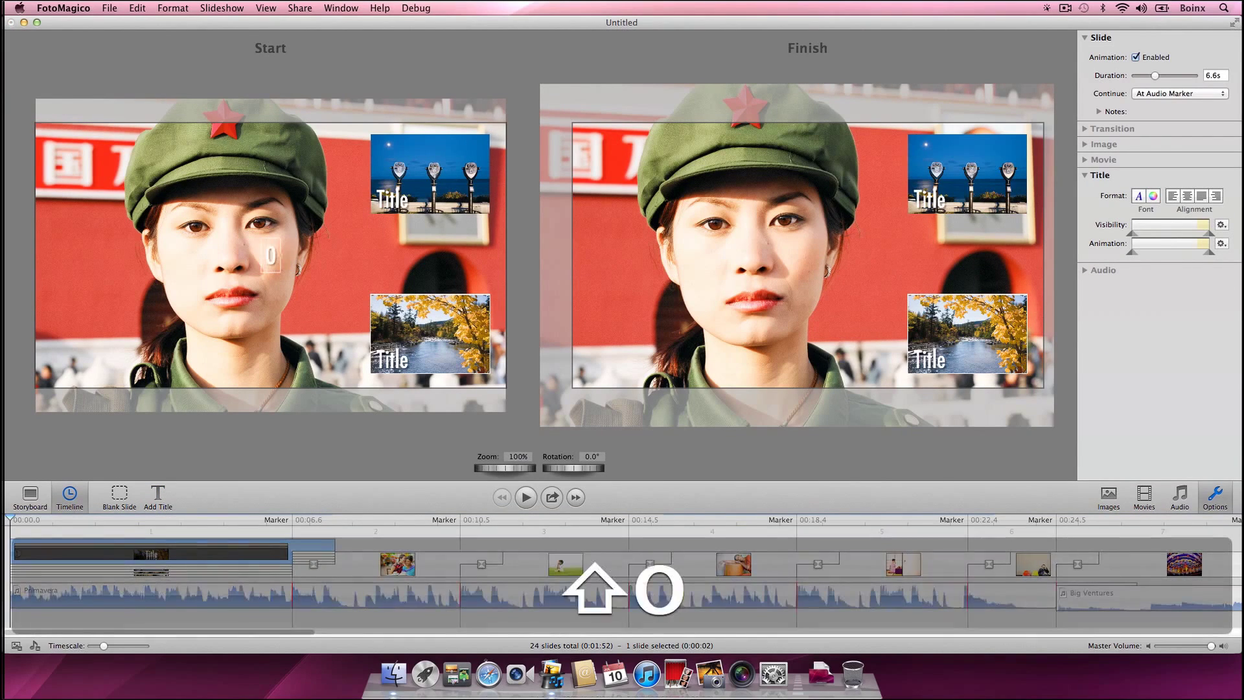
pyautogui.write('pening title')
pyautogui.press('super+a')
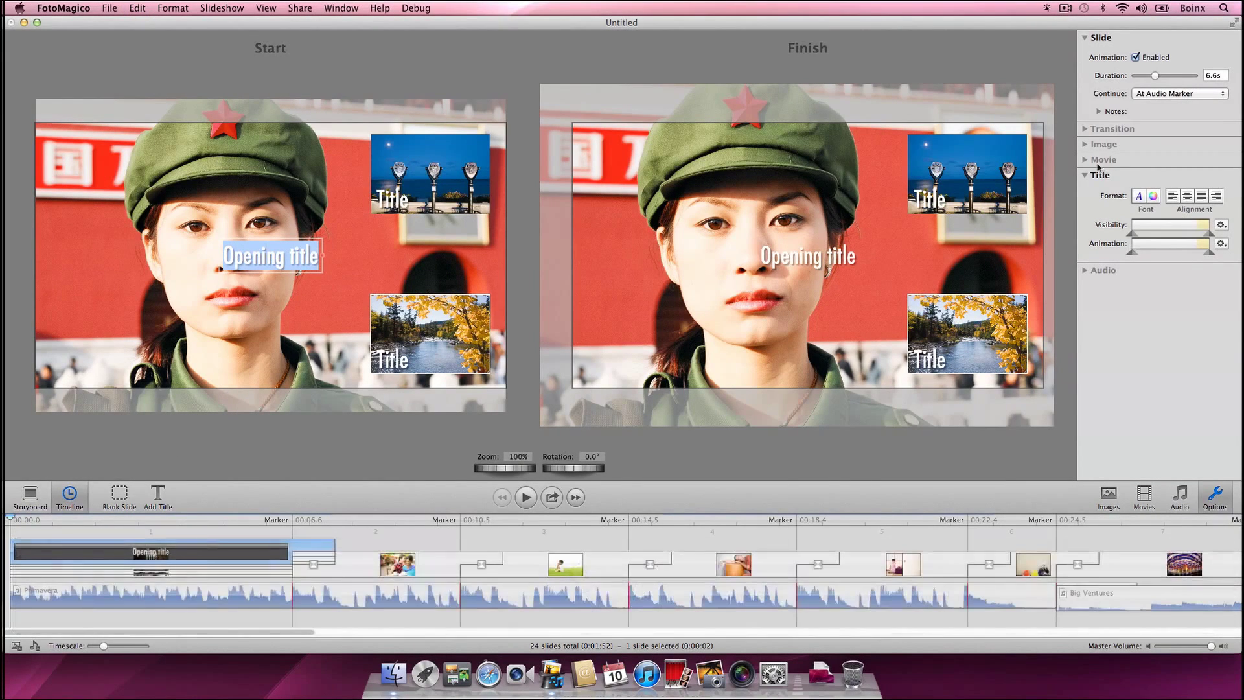
pyautogui.click(1138, 195)
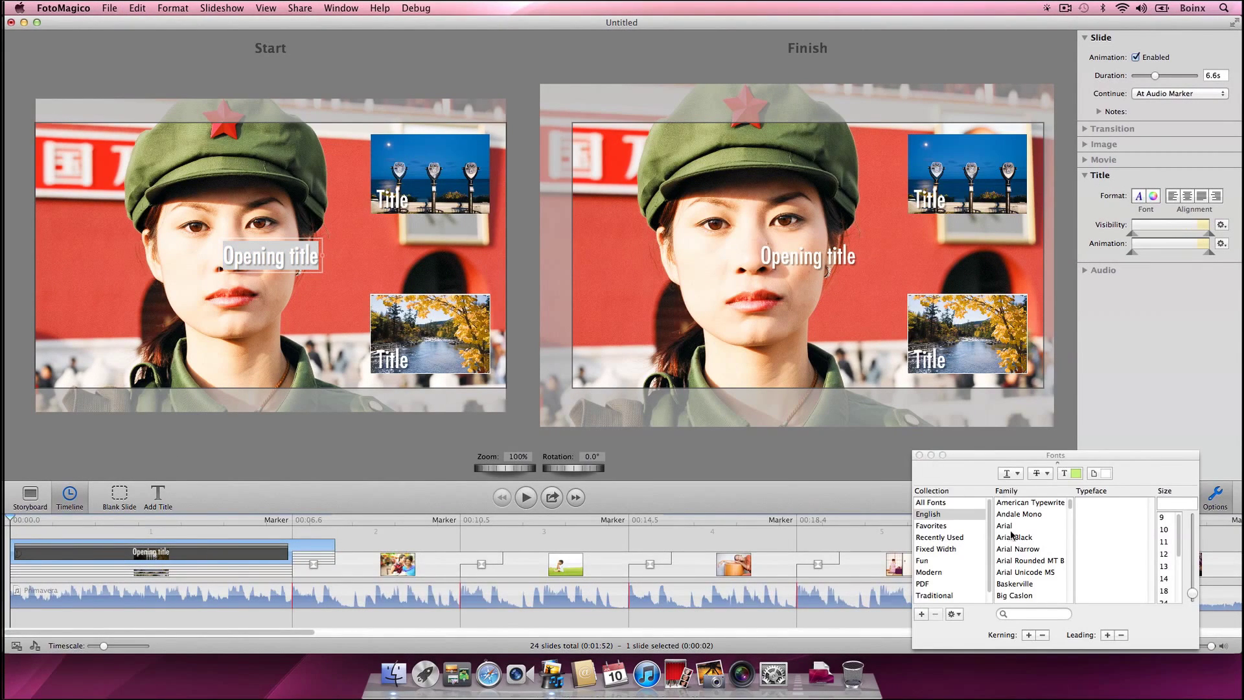
pyautogui.click(1169, 504)
pyautogui.write('350')
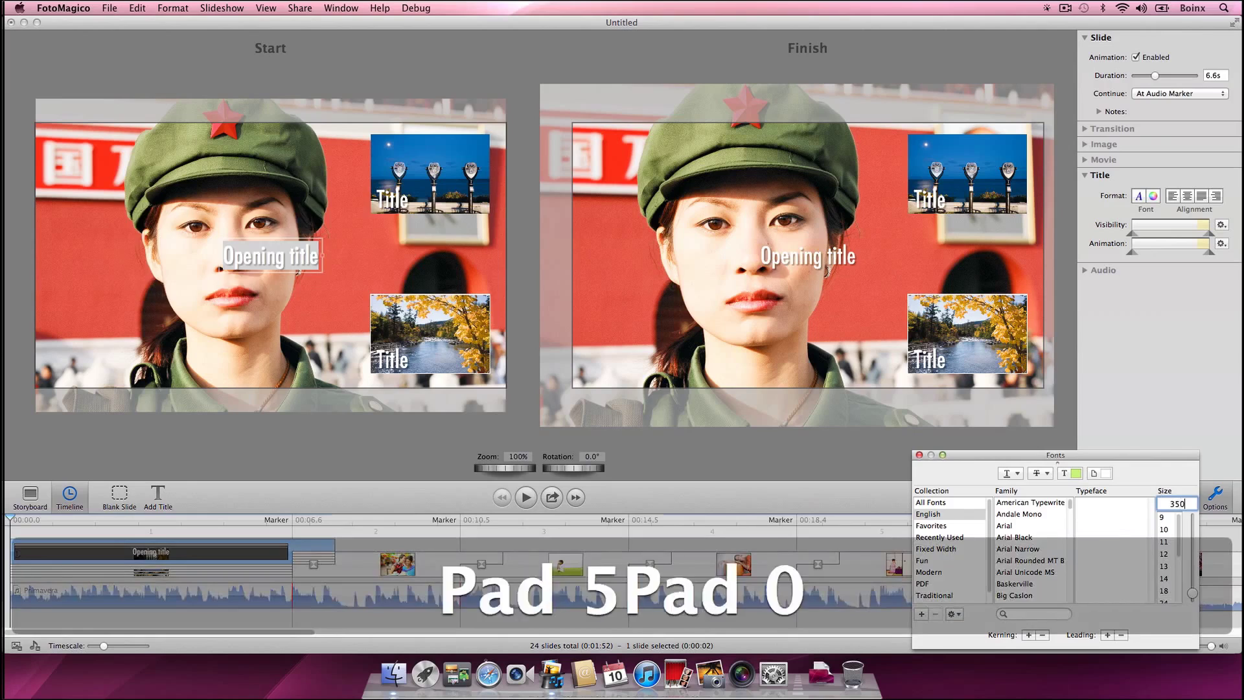
pyautogui.press('KP_Enter')
# - Move the Opening title box up near the top of the Start frame
pyautogui.click(304, 452)
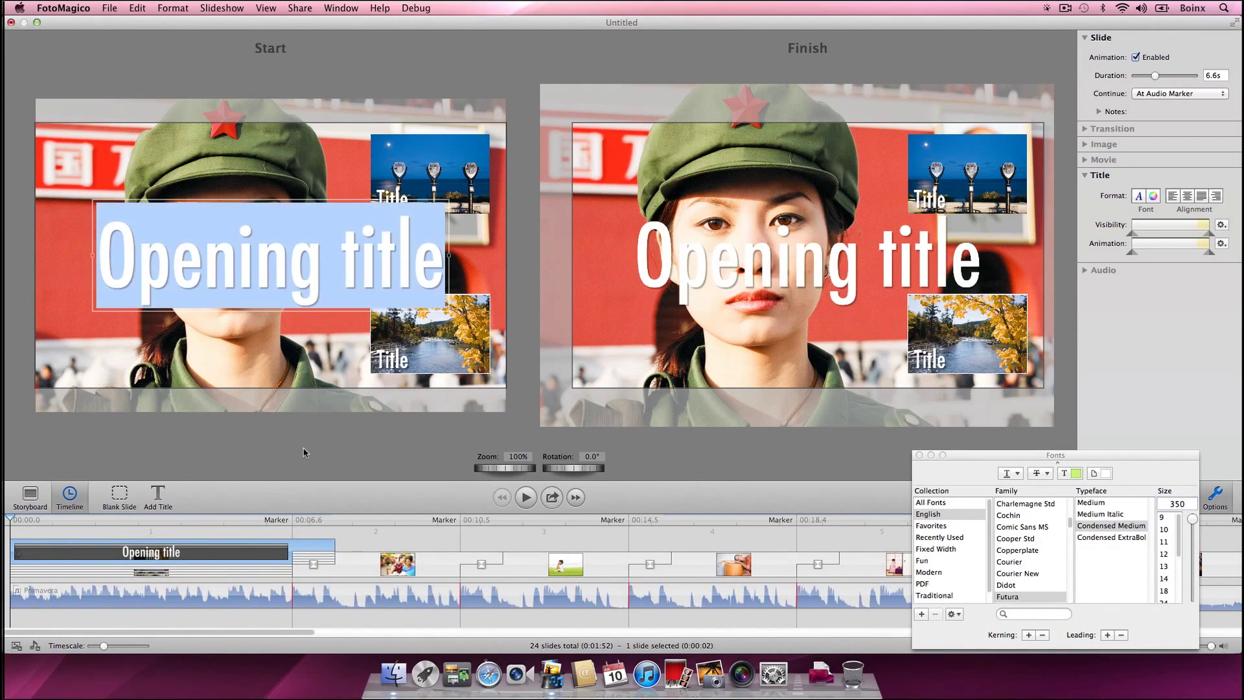
pyautogui.click(348, 452)
pyautogui.moveTo(379, 235); pyautogui.dragTo(402, 182)
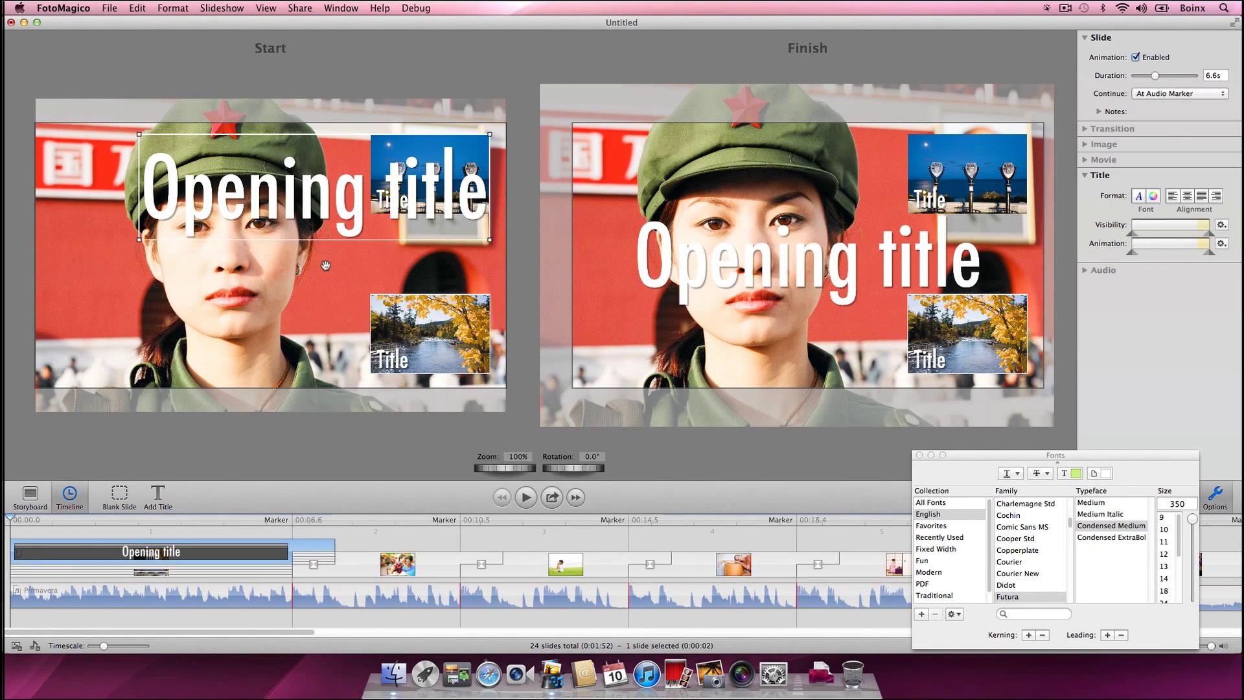
pyautogui.click(453, 62)
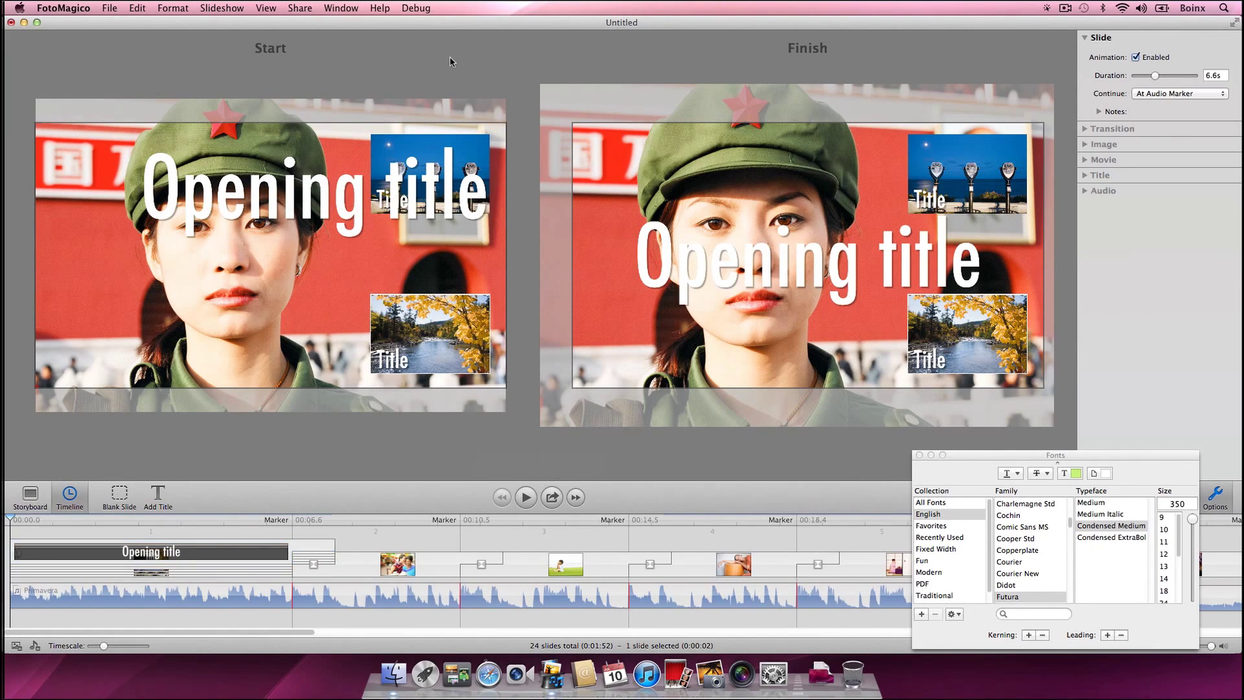
pyautogui.click(379, 141)
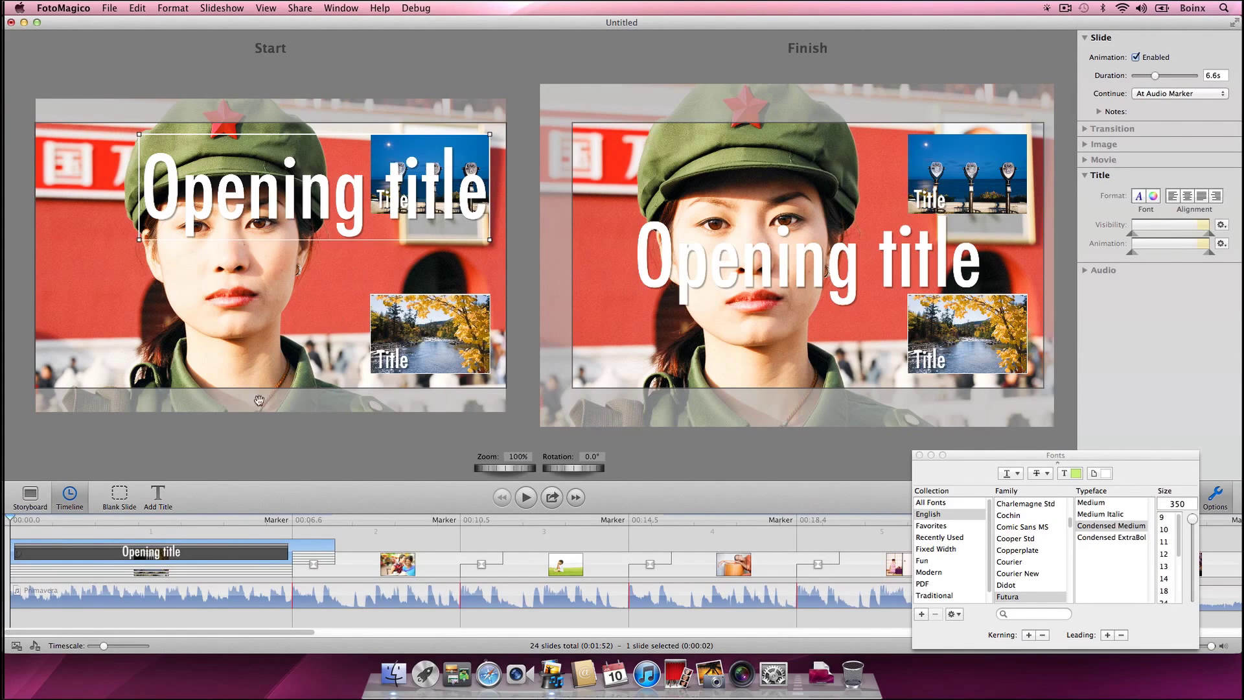
# - Expand the timeline layer tracks and turn on Edit > Lock Layer Selection
pyautogui.click(16, 646)
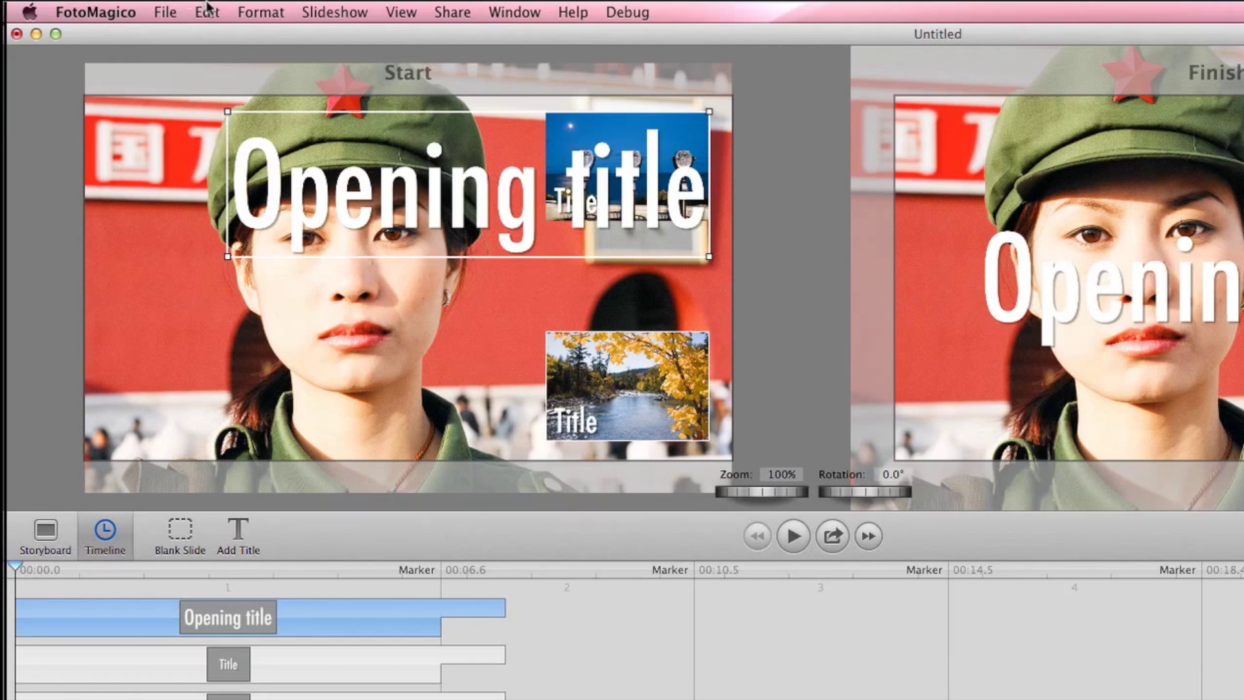
pyautogui.click(137, 8)
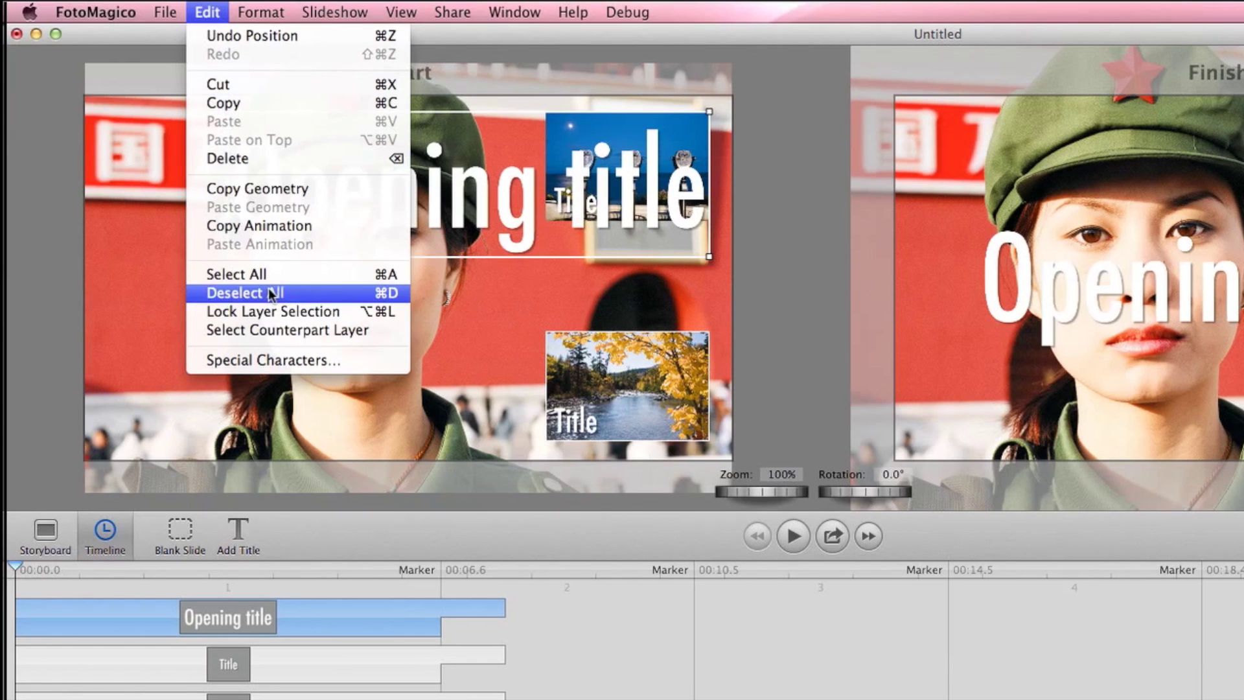
pyautogui.click(267, 313)
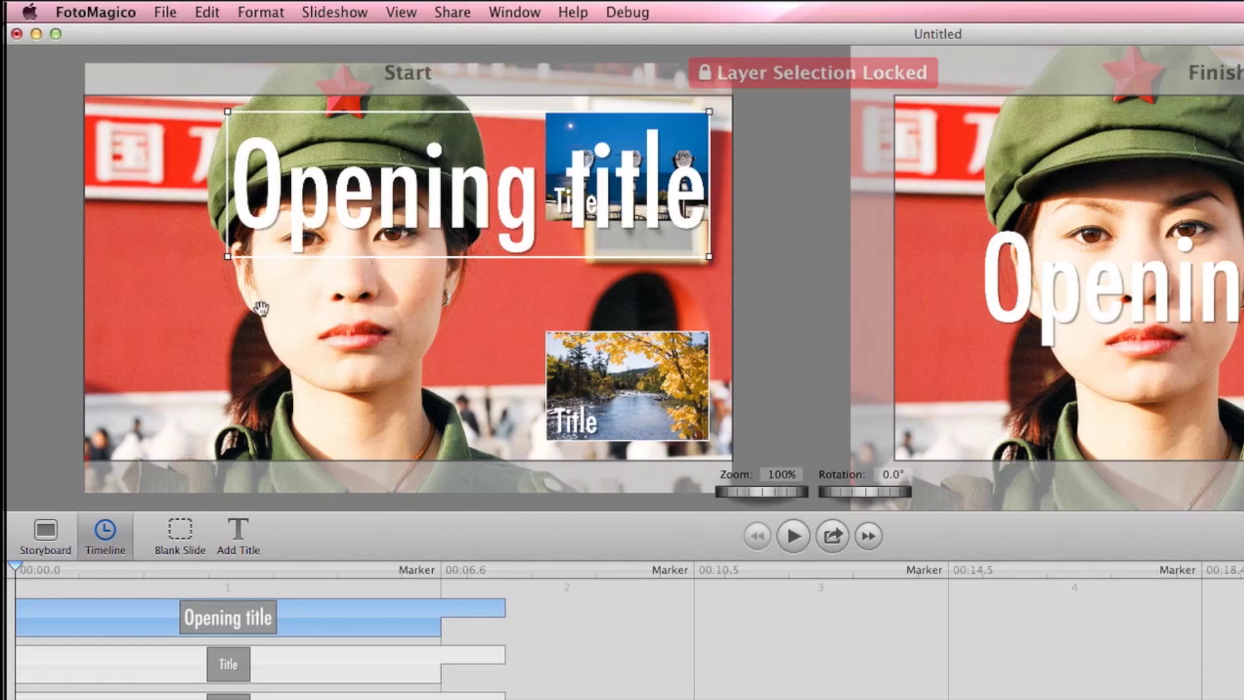
# - Reposition the night pier image slightly and move the river image back toward lower right
pyautogui.click(171, 530)
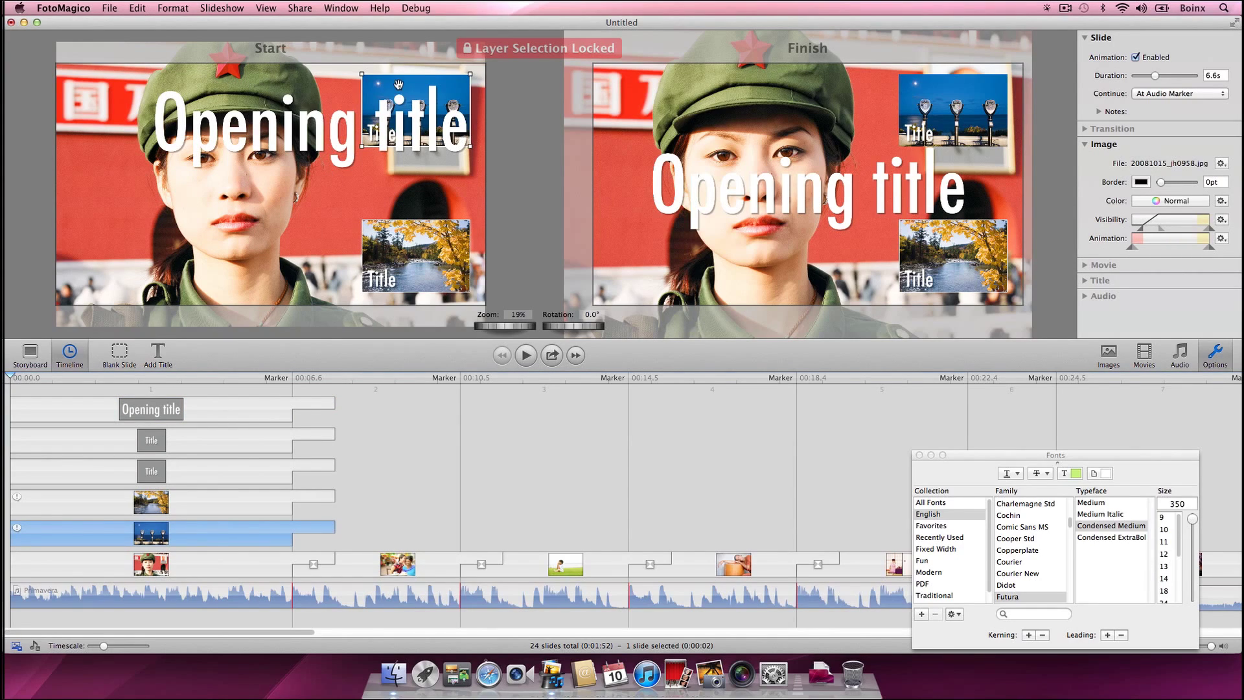
pyautogui.moveTo(399, 85)
pyautogui.mouseDown()
pyautogui.moveTo(140, 153)
pyautogui.moveTo(382, 105)
pyautogui.moveTo(400, 84)
pyautogui.mouseUp()
pyautogui.click(198, 506)
pyautogui.moveTo(374, 290); pyautogui.dragTo(423, 255)
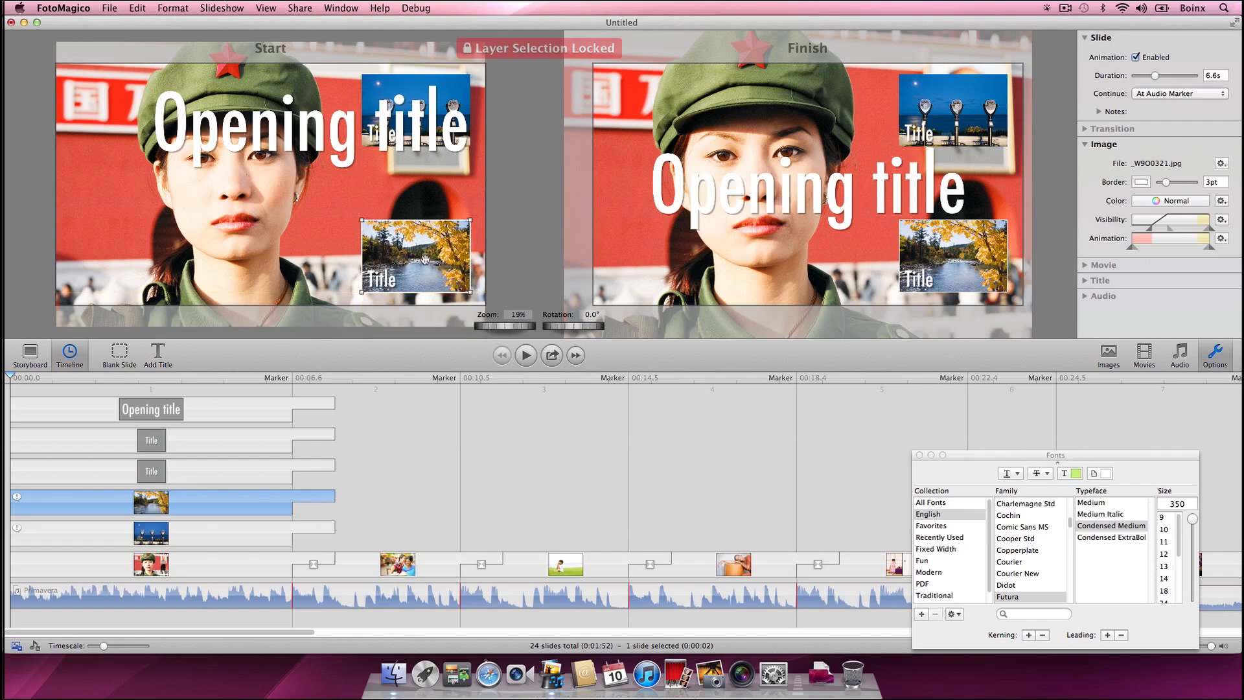
# - In the storyboard, delete slide 1's Title layers, keeping only the two overlay photos
pyautogui.click(30, 354)
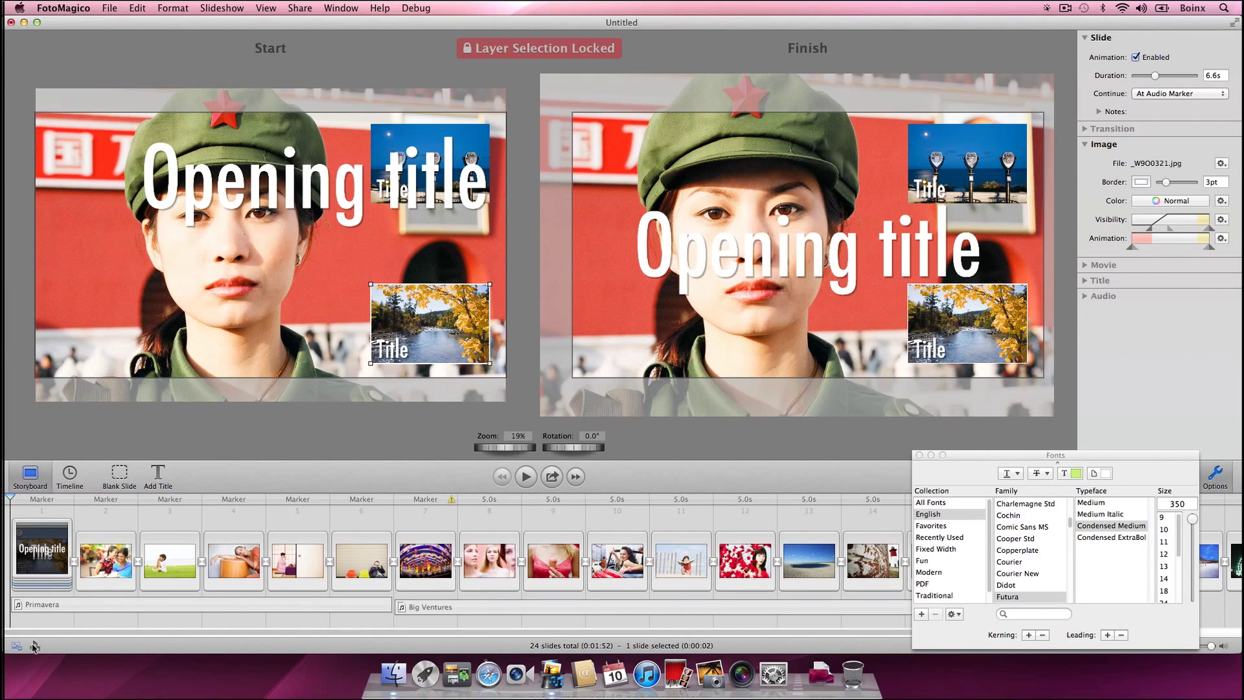
pyautogui.moveTo(32, 586)
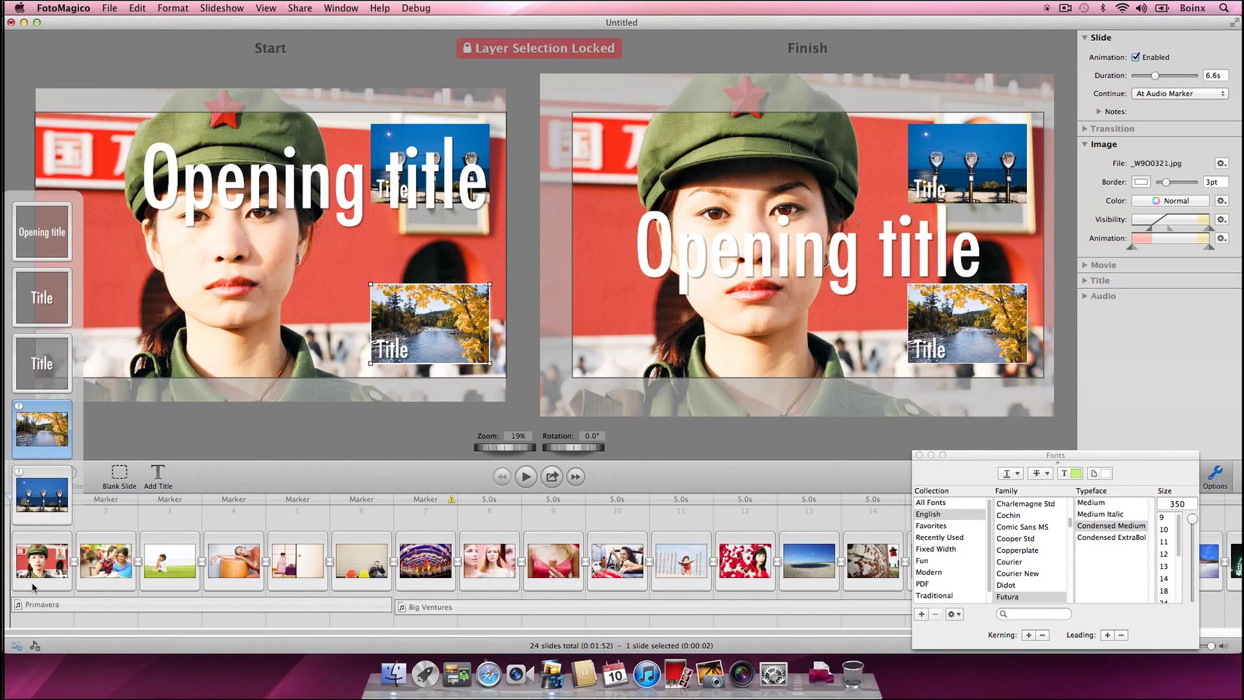
pyautogui.click(41, 377)
pyautogui.press('BackSpace')
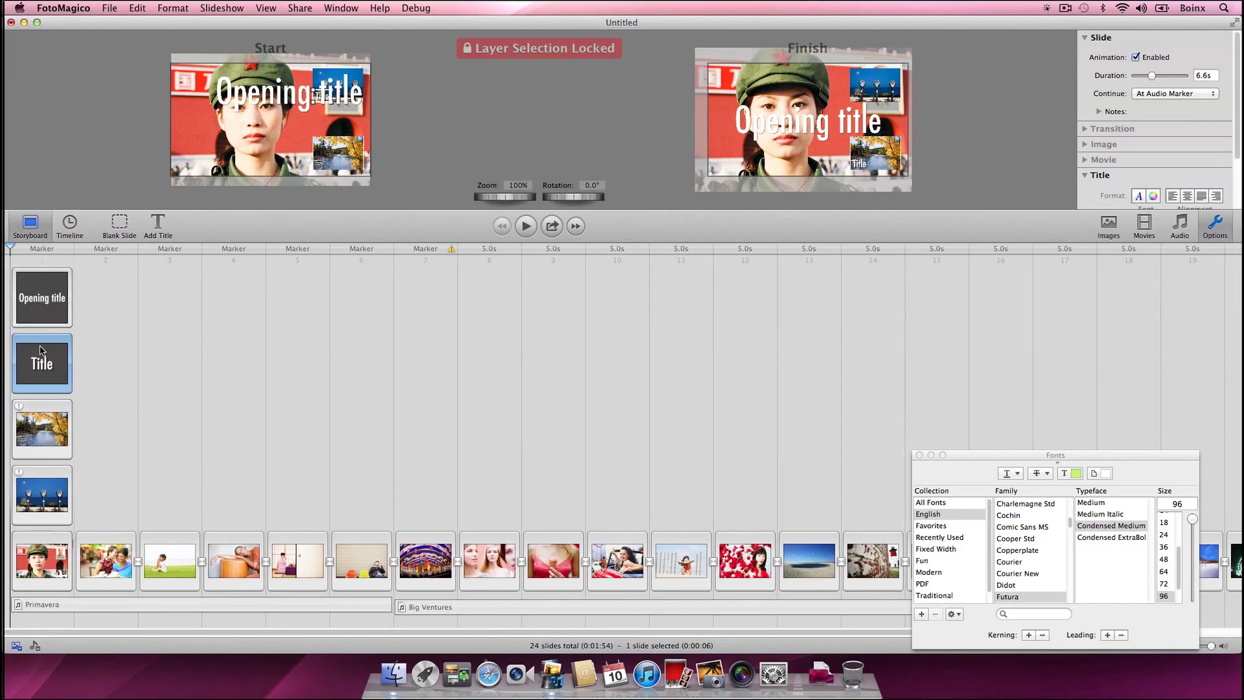
pyautogui.press('BackSpace')
pyautogui.press('BackSpace')
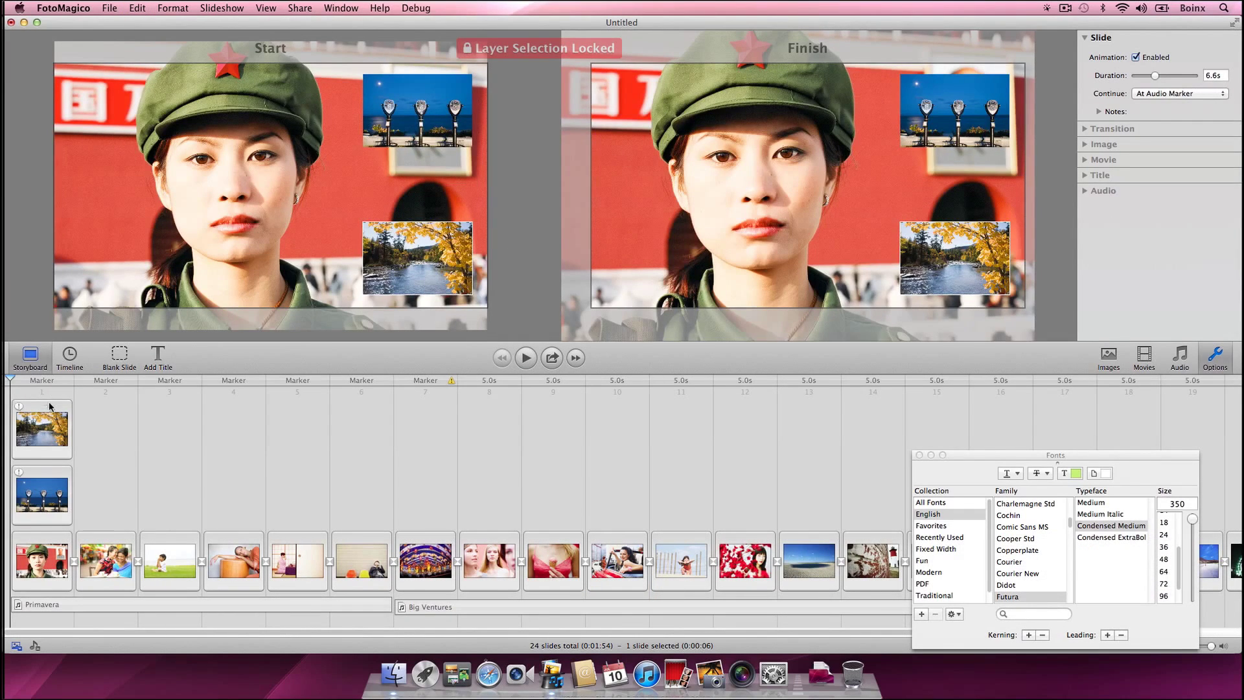
# - Add Outdoor.mp4 as a layer on slide 3, placed and enlarged in the upper right
pyautogui.click(155, 571)
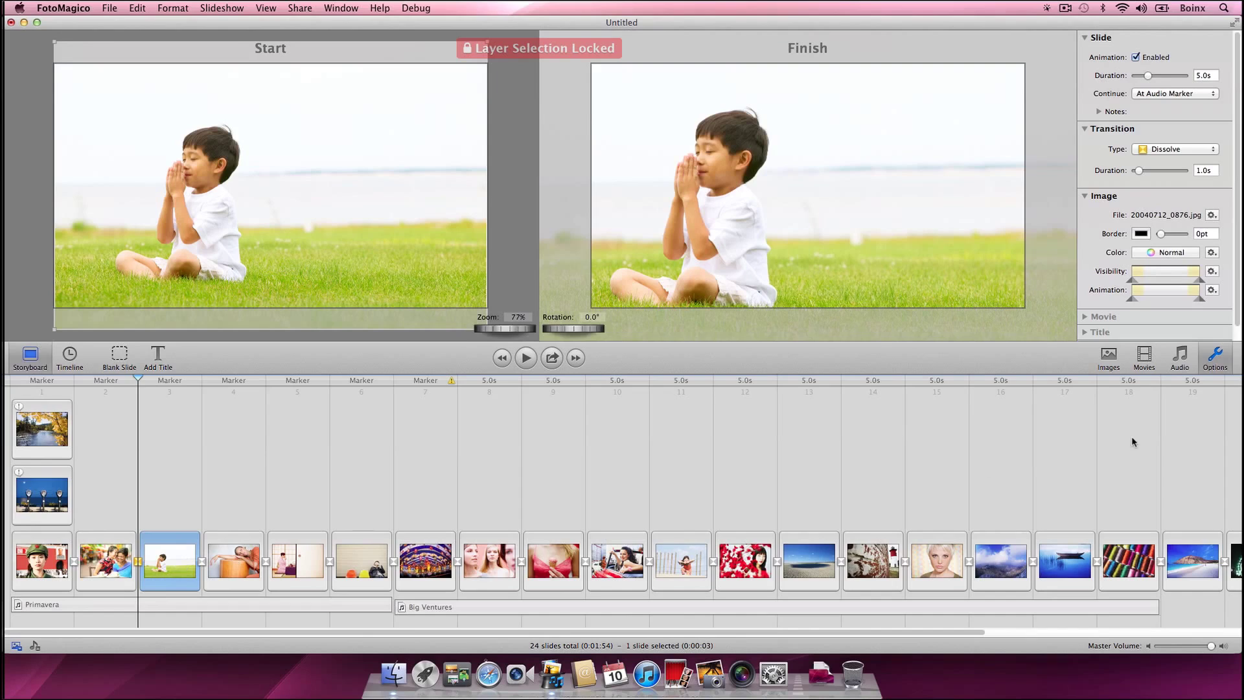
pyautogui.click(1143, 357)
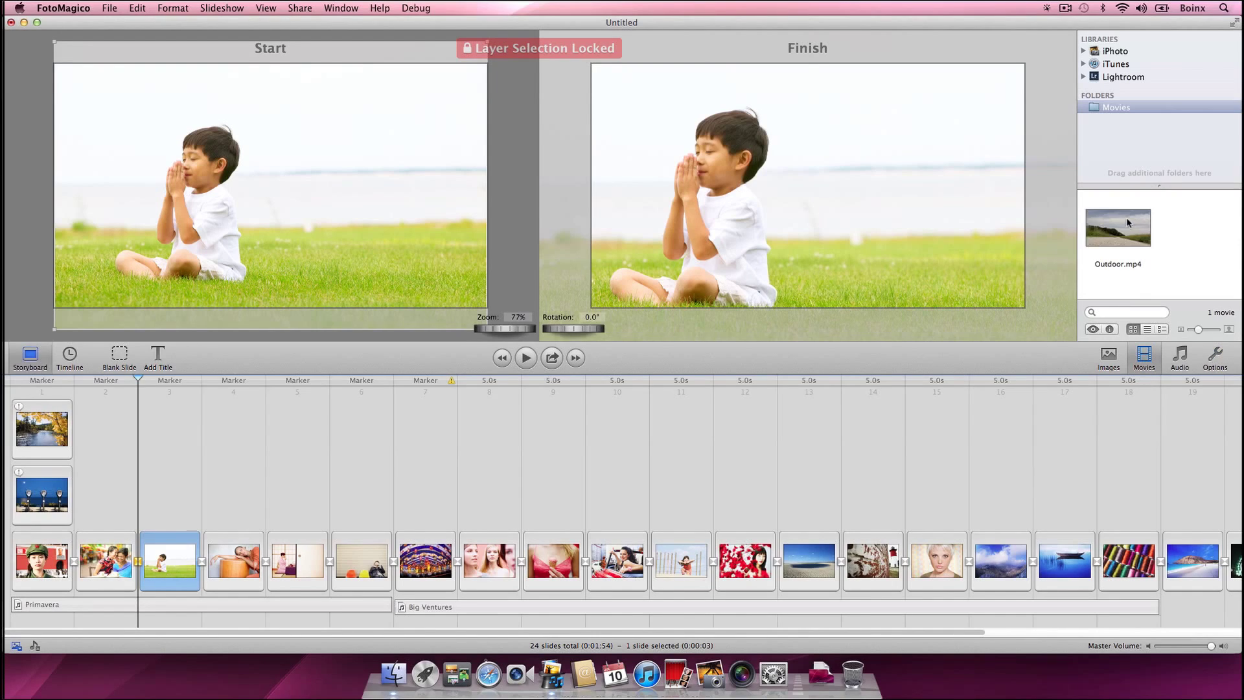
pyautogui.moveTo(1022, 233); pyautogui.dragTo(167, 495)
pyautogui.moveTo(272, 189); pyautogui.dragTo(363, 111)
pyautogui.moveTo(428, 146); pyautogui.dragTo(477, 190)
# - Set the movie's colour to Oversaturated, then preview the slideshow
pyautogui.click(149, 474)
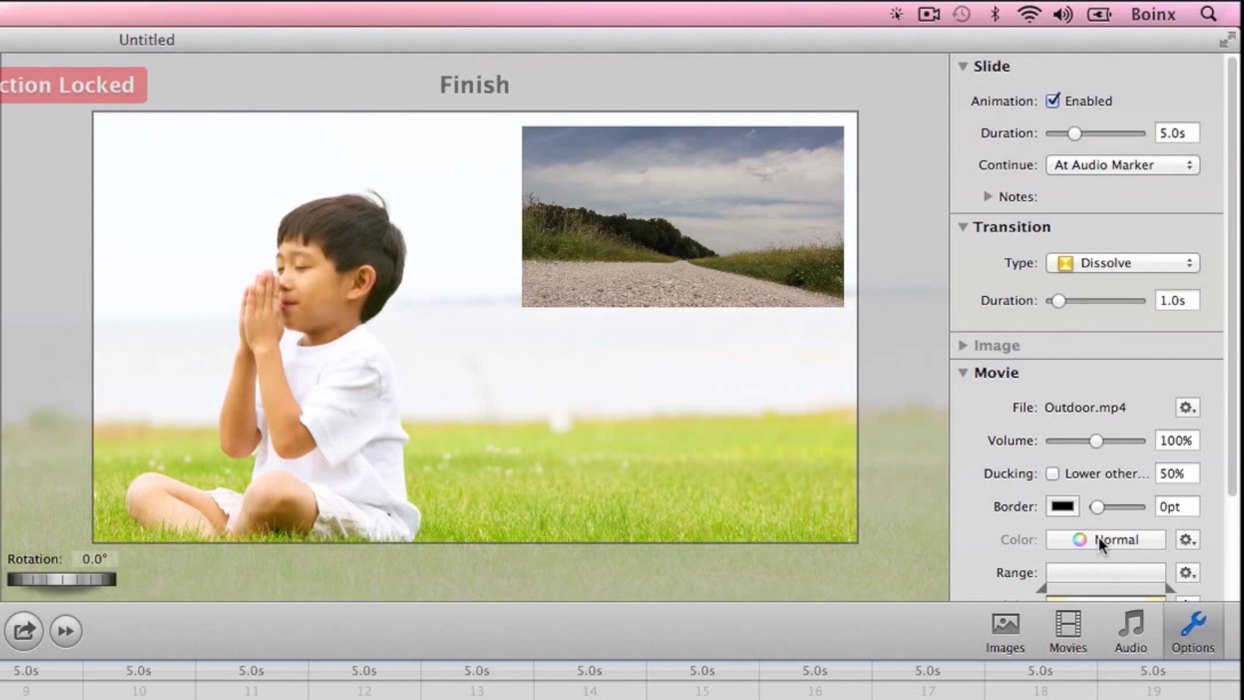
pyautogui.click(1097, 541)
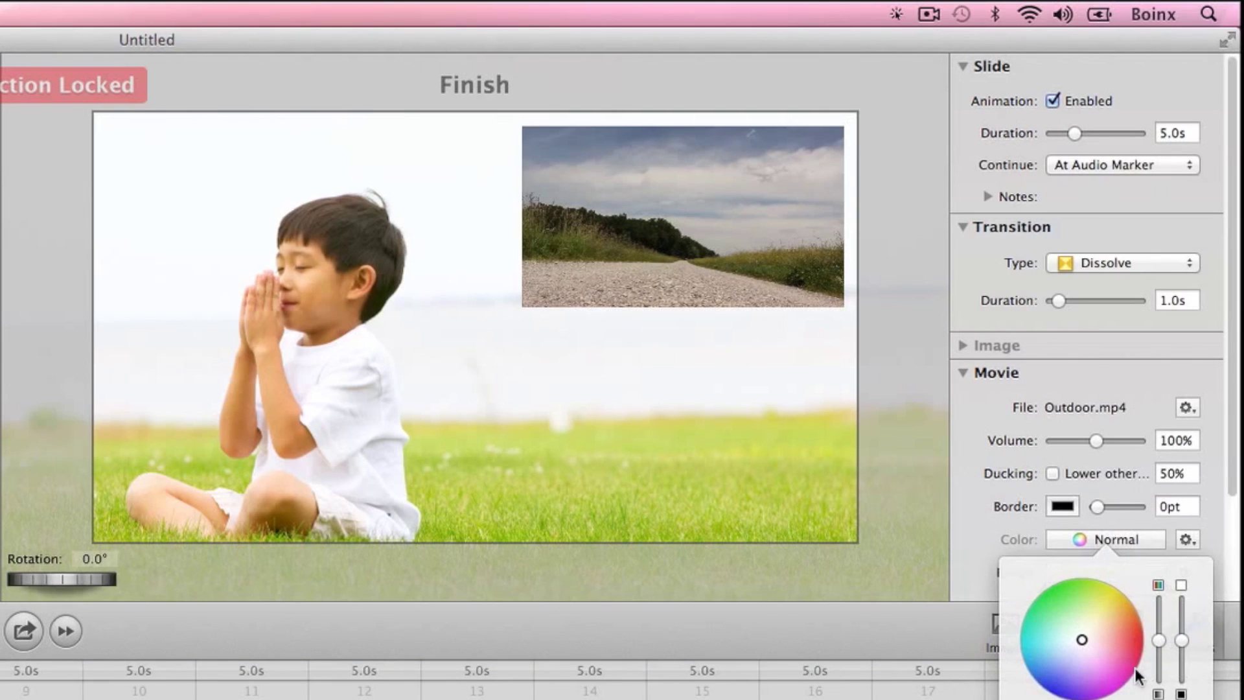
pyautogui.moveTo(1164, 640); pyautogui.dragTo(1161, 605)
pyautogui.click(593, 621)
pyautogui.click(526, 358)
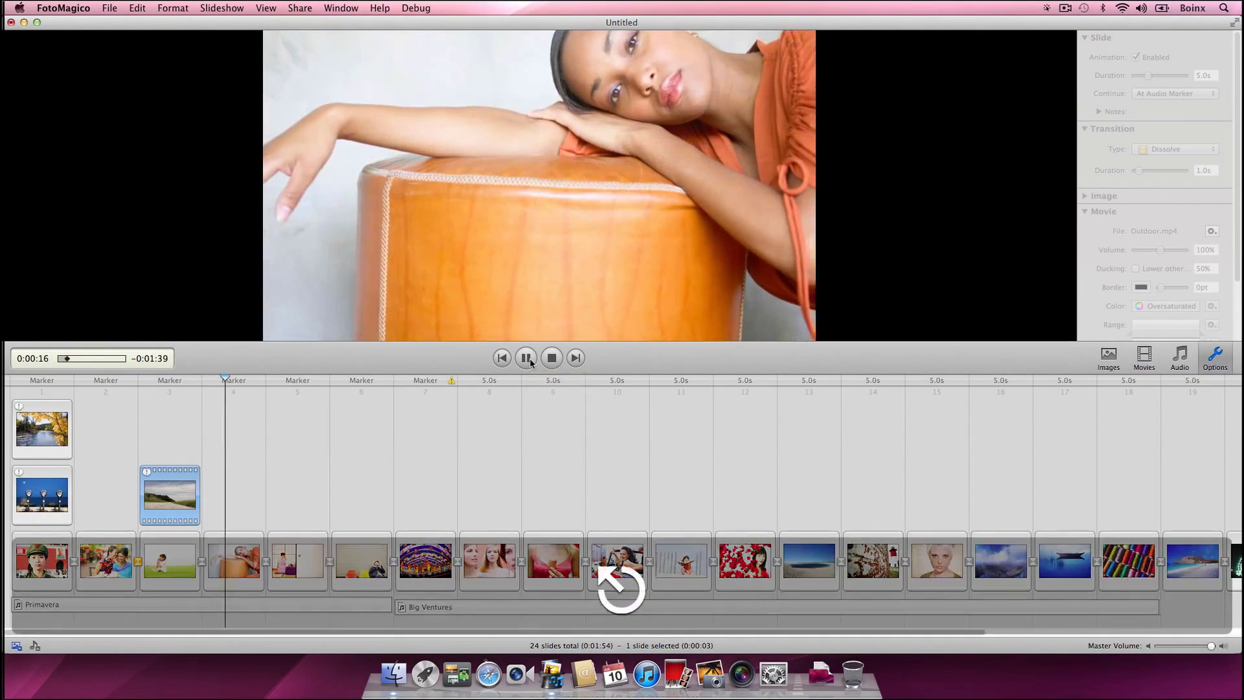
pyautogui.click(526, 357)
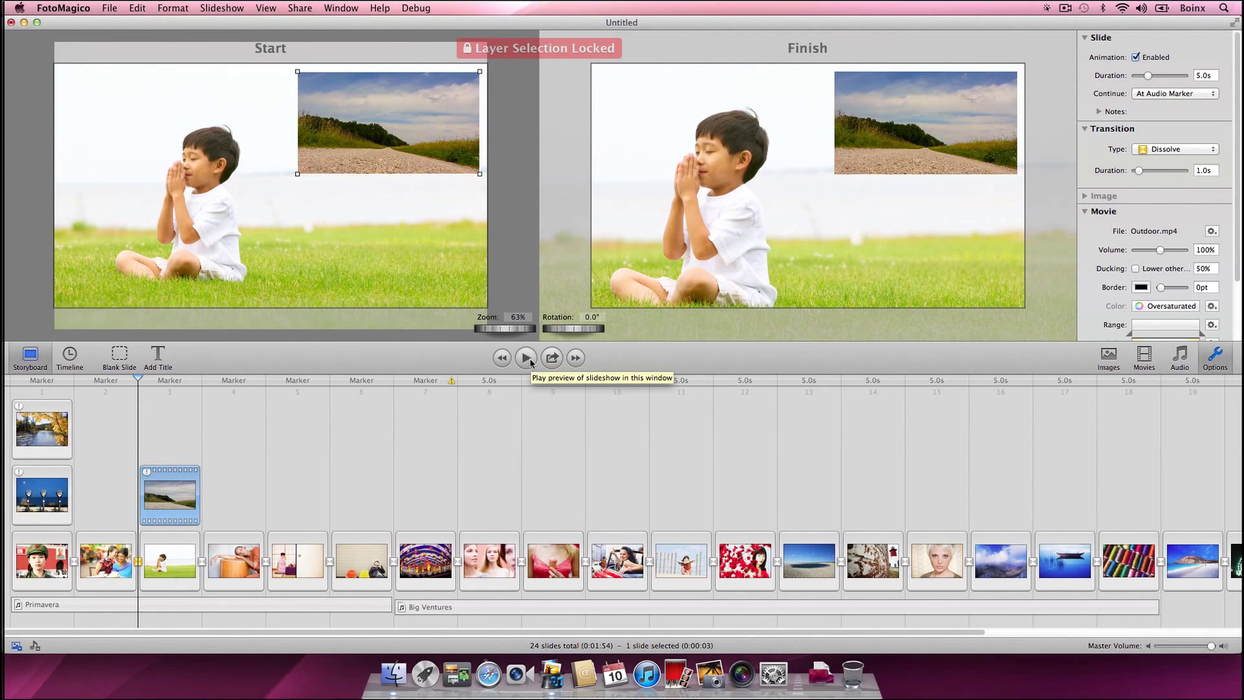
# - Drag the misty mountain panorama in as slide 6, then apply Scale Down Image to clear its oversized warning
pyautogui.click(1108, 357)
pyautogui.moveTo(1120, 278); pyautogui.dragTo(327, 556)
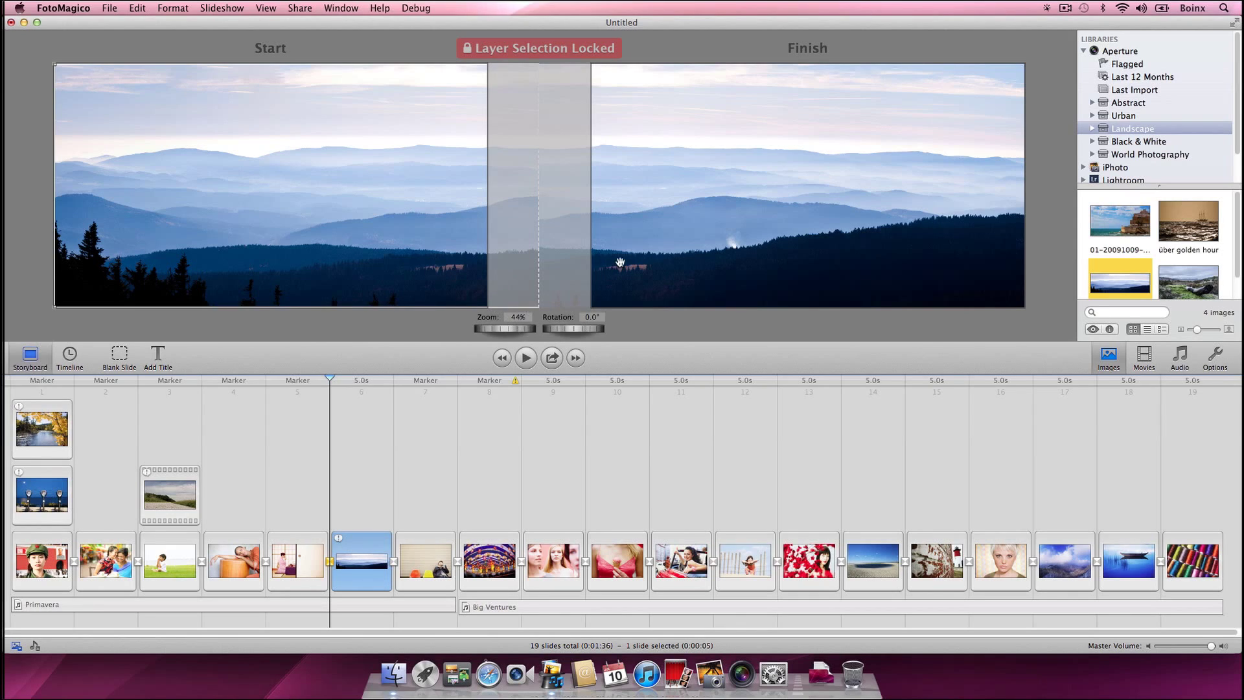
pyautogui.click(692, 252)
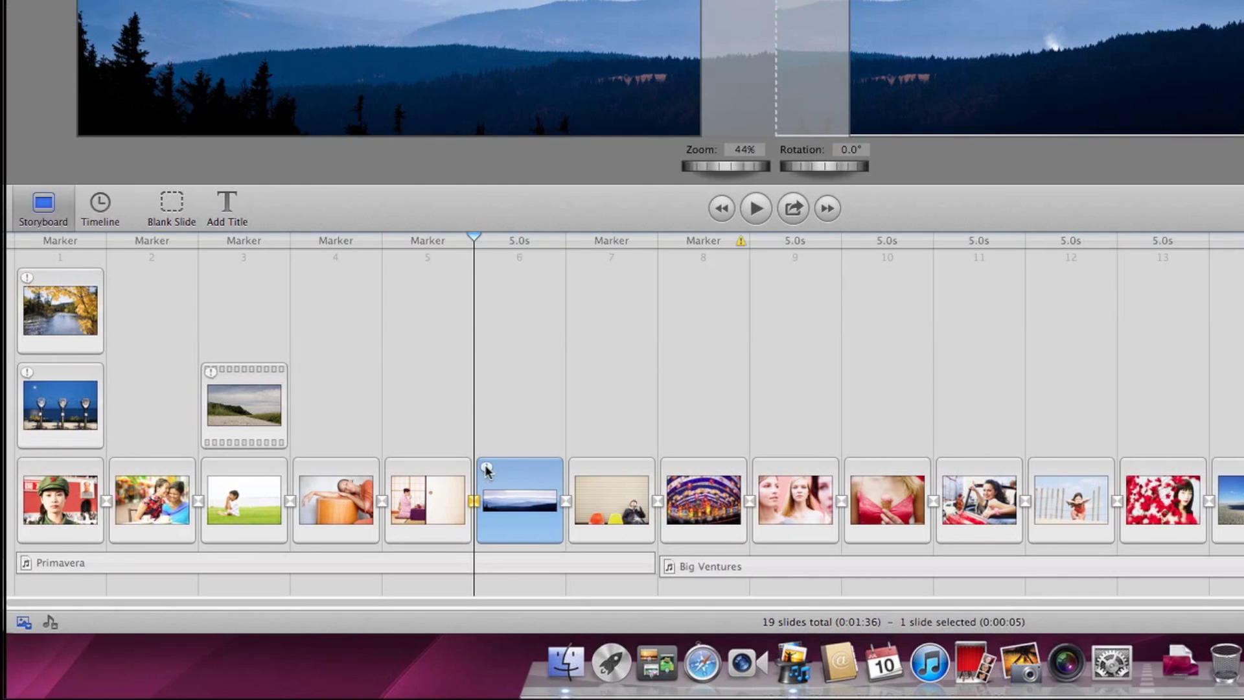
pyautogui.click(487, 469)
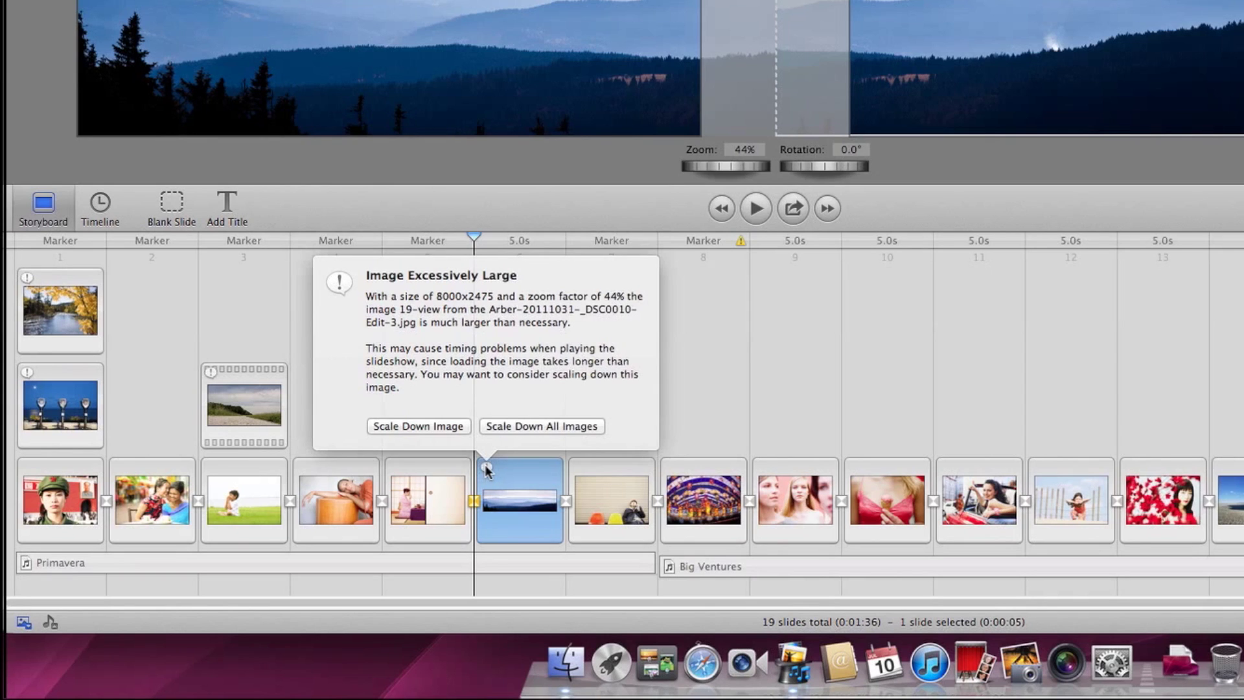
pyautogui.click(399, 426)
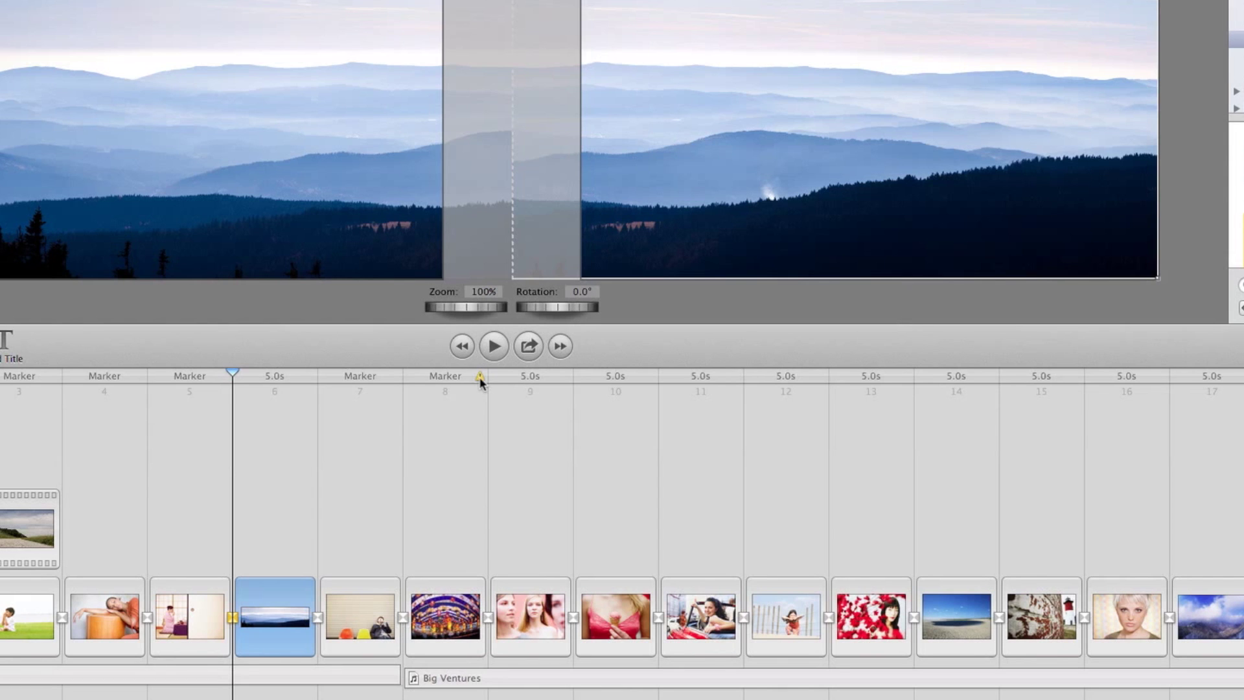
# - Switch slide 8 from audio-marker advance to a 5.0s duration with Change Continue Type
pyautogui.click(480, 377)
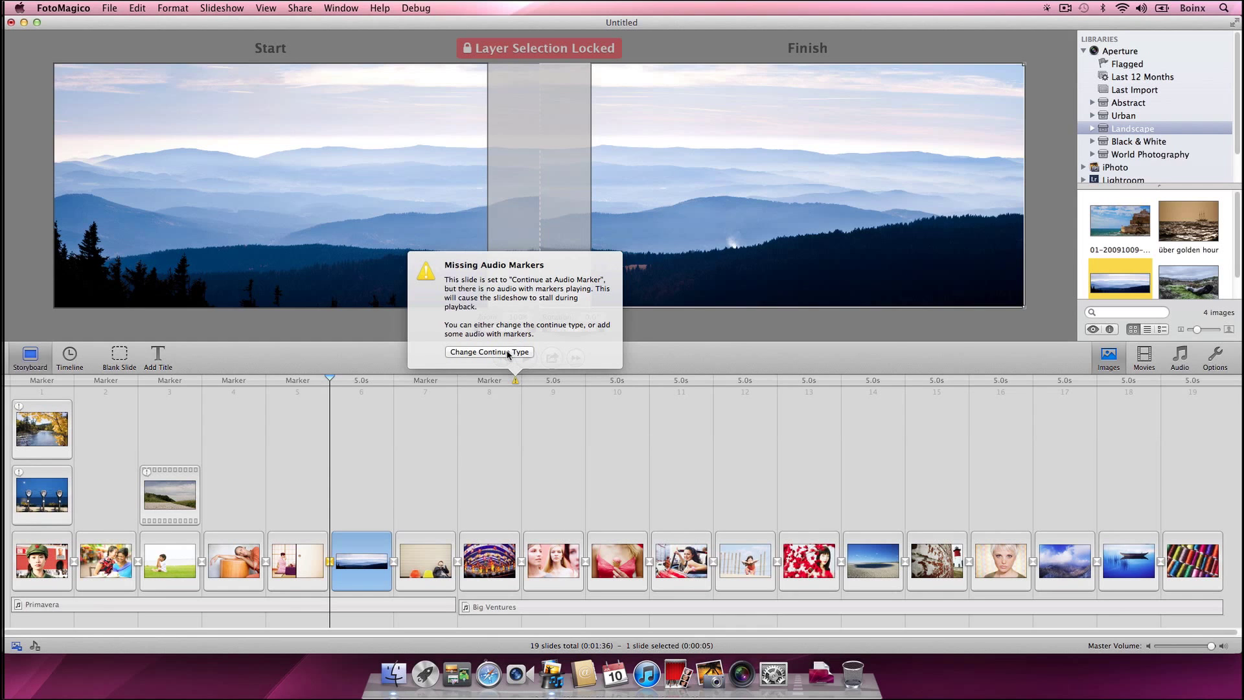
pyautogui.click(507, 352)
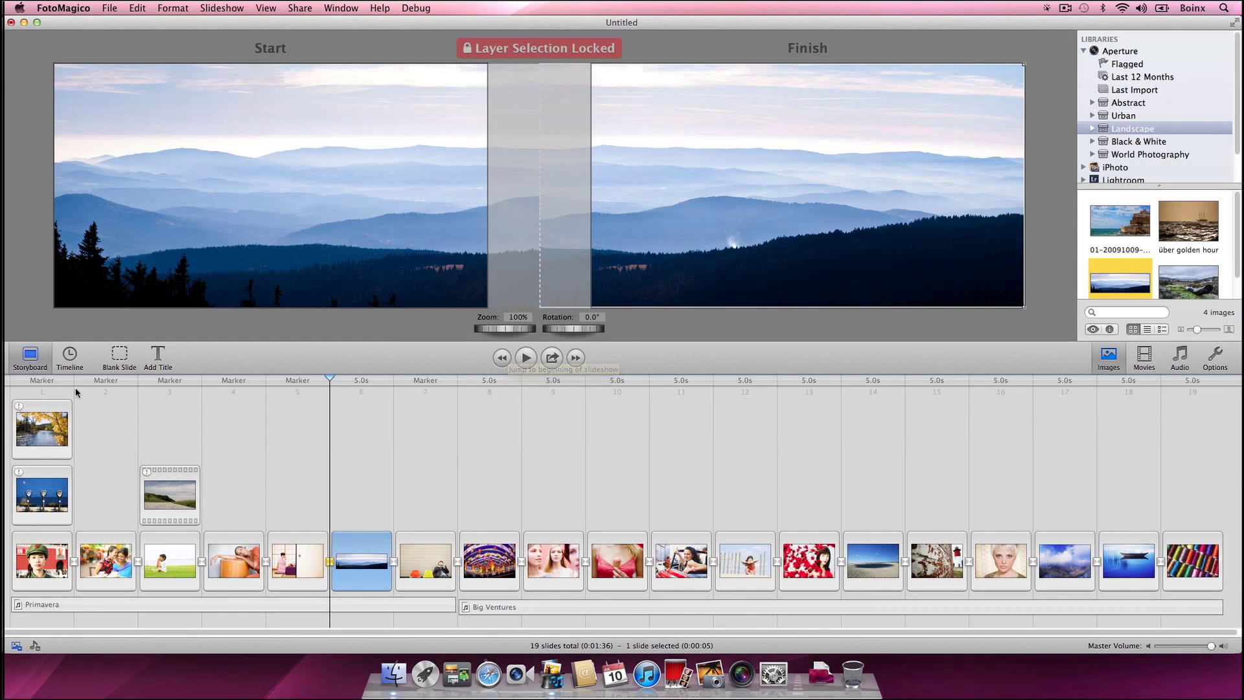
# - In the timeline, give slide 14's beach lake image a 2.0s transition duration
pyautogui.click(70, 356)
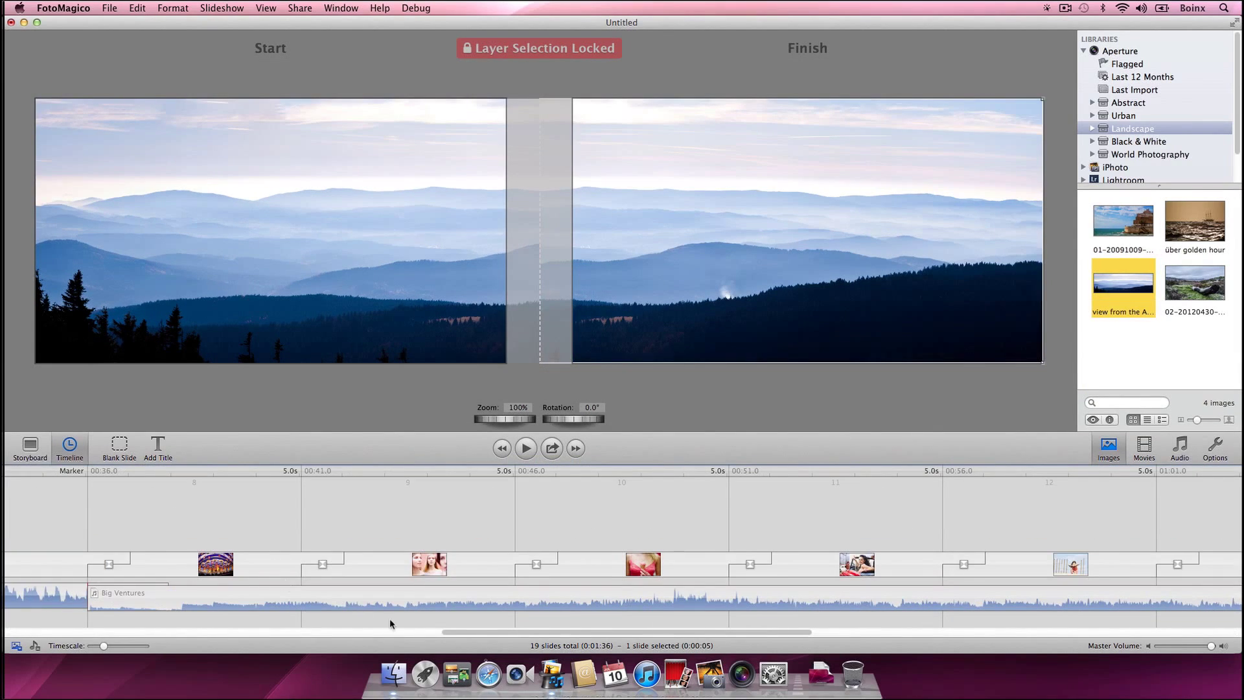
pyautogui.moveTo(487, 632); pyautogui.dragTo(781, 635)
pyautogui.click(718, 487)
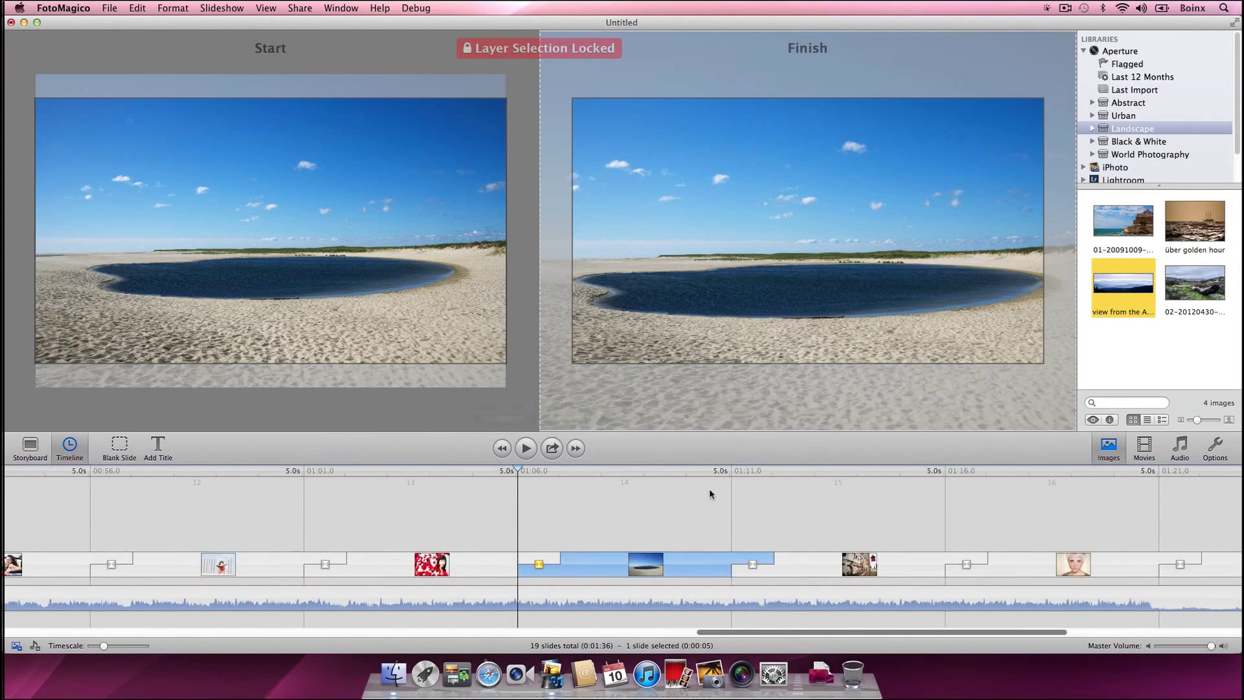
pyautogui.click(1216, 447)
pyautogui.click(1215, 170)
pyautogui.write('2.0')
pyautogui.press('Return')
pyautogui.press('Return')
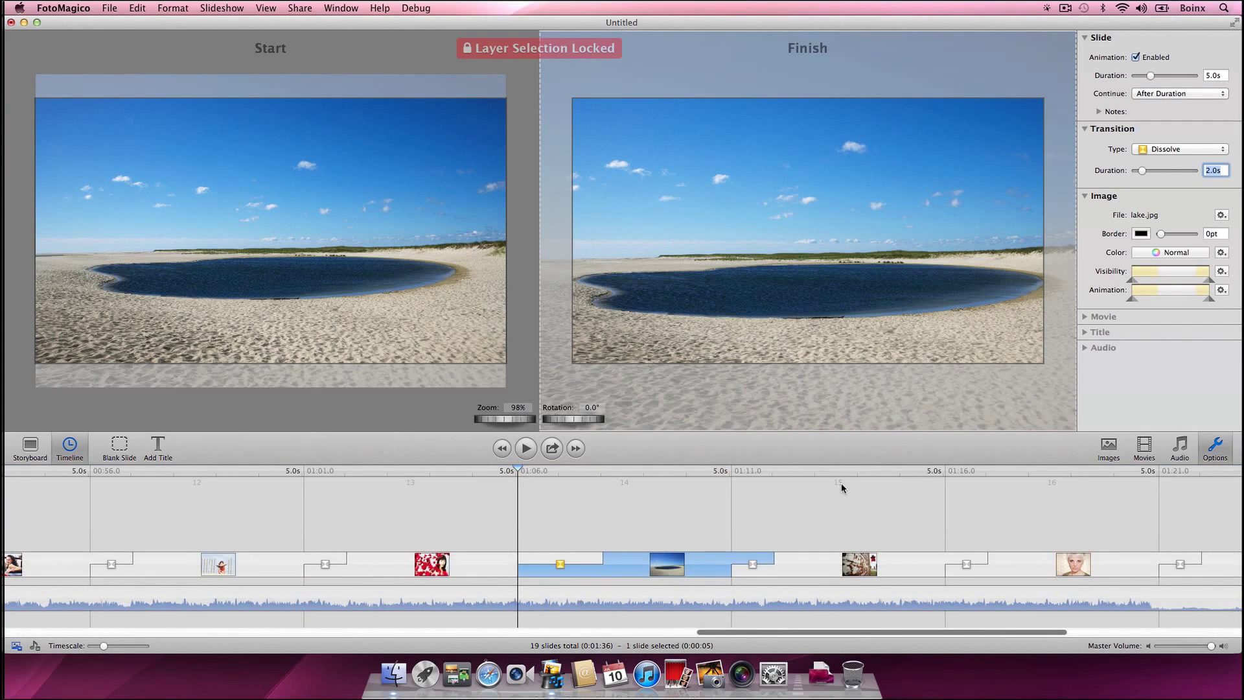
# - Set slide 14's duration to 2s, then increase it to 4.0s to fix the loading warning
pyautogui.click(720, 472)
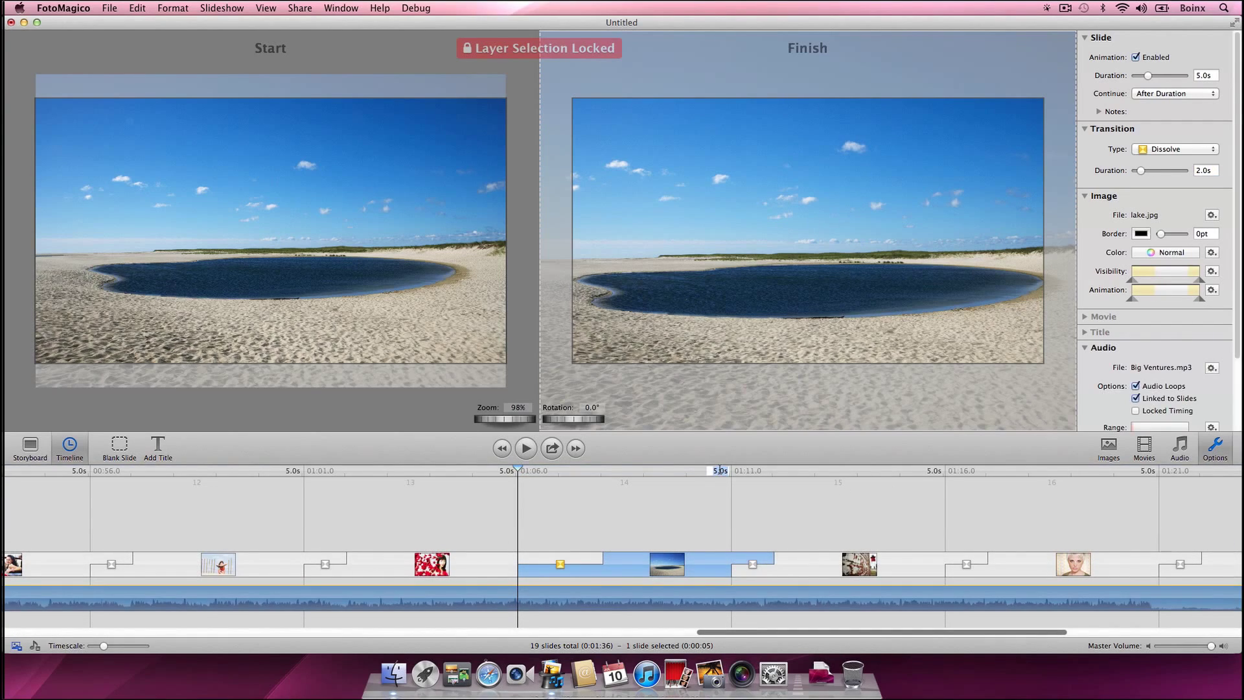
pyautogui.write('2')
pyautogui.press('Return')
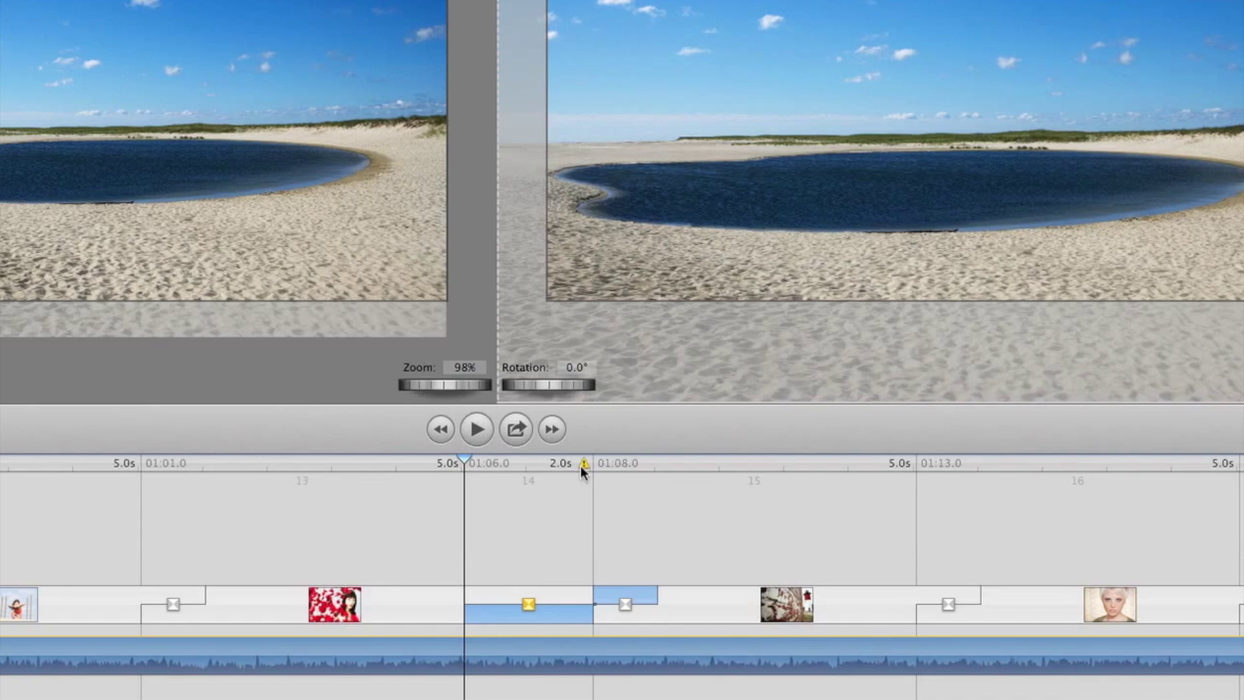
pyautogui.click(581, 464)
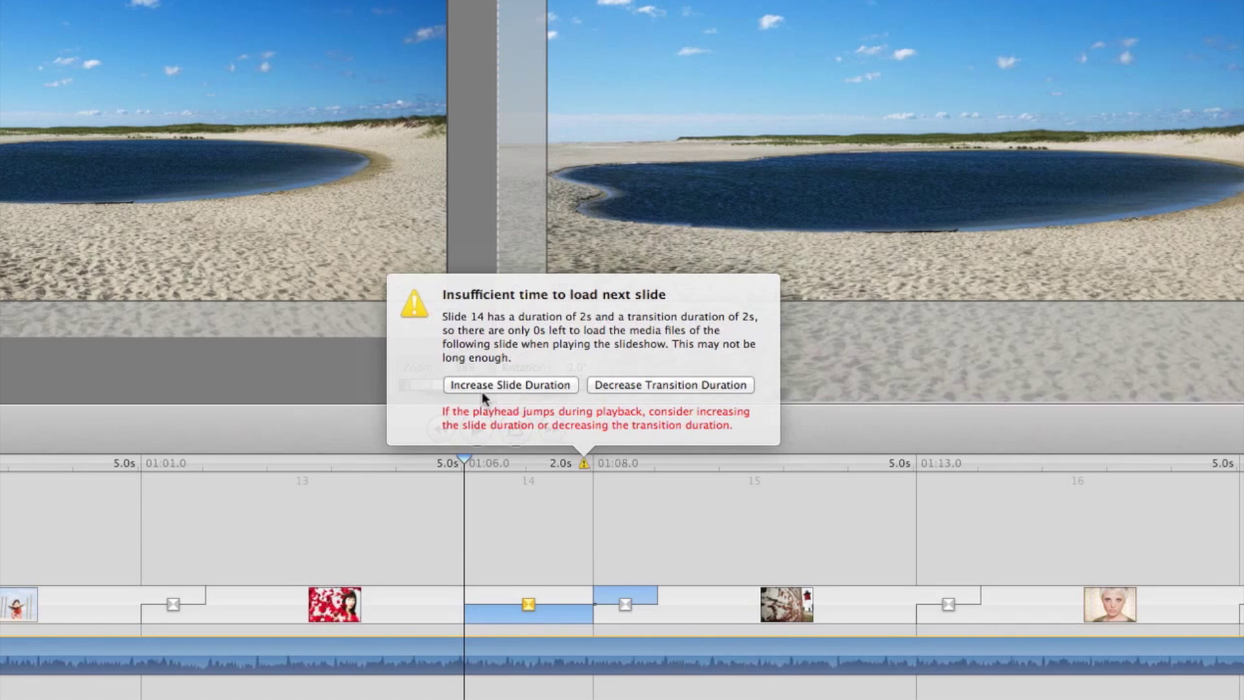
pyautogui.click(483, 388)
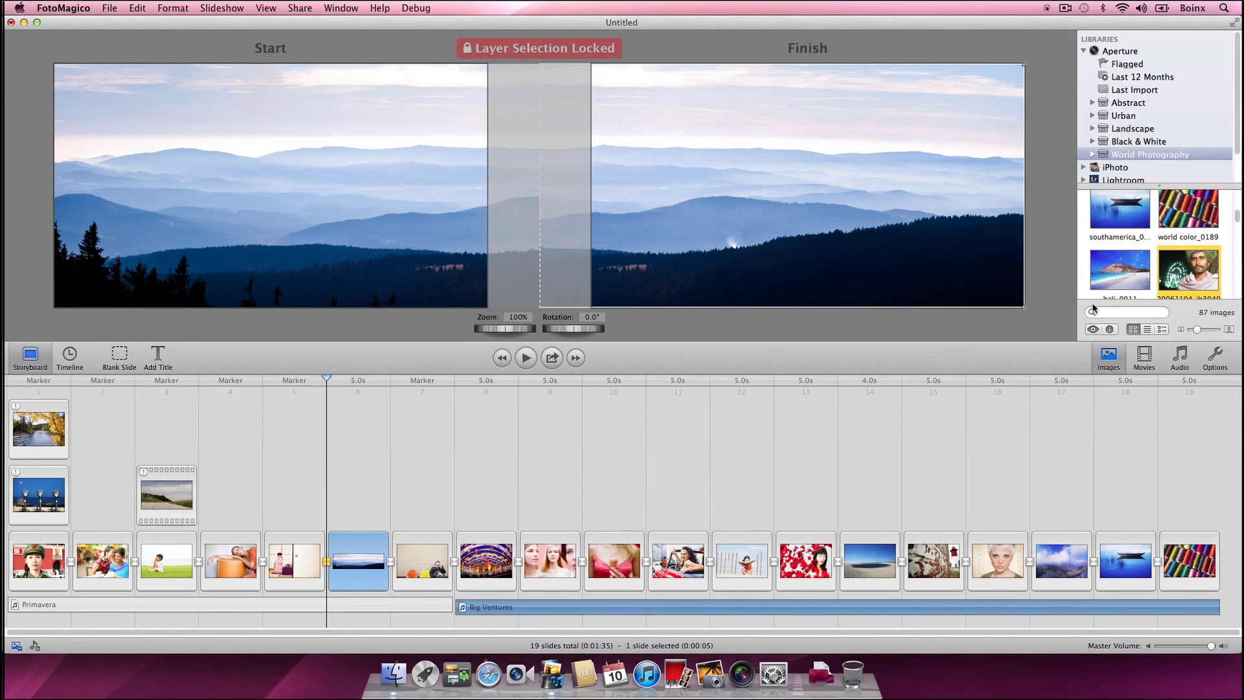
# - Replace slide 7's picture with the bali_0011 beach photo, then select slide 1's overlay layer
pyautogui.scroll(1, 1115, 272)
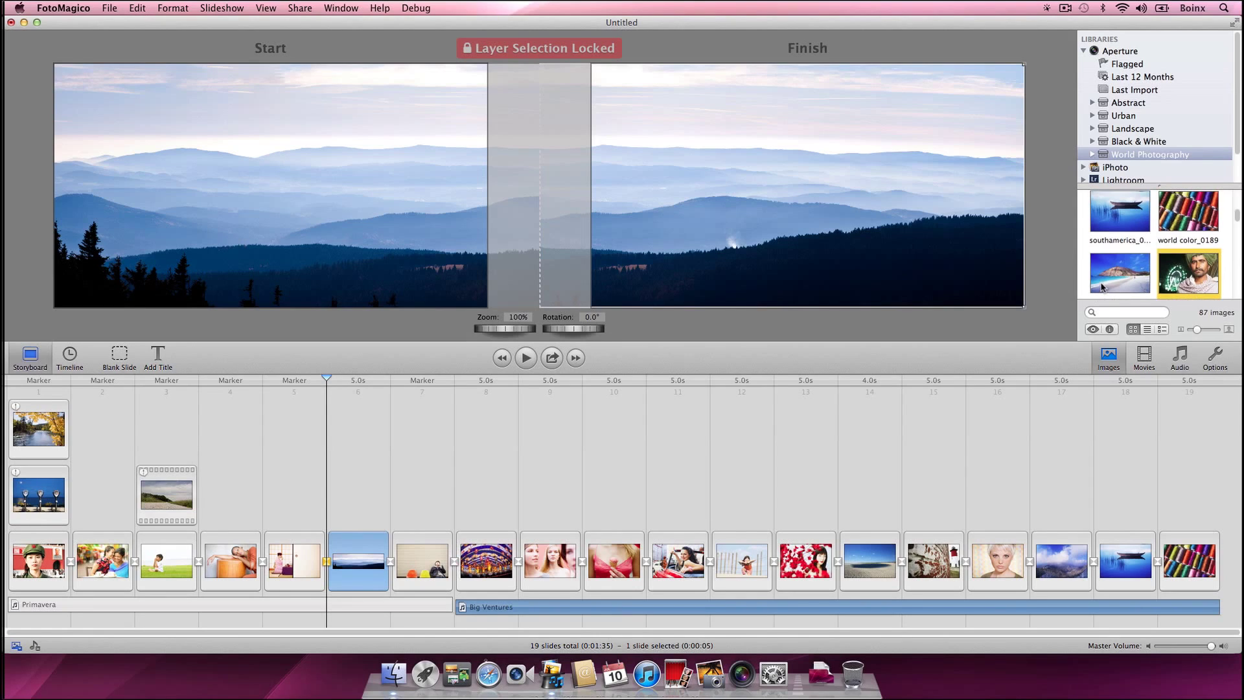
pyautogui.moveTo(1113, 280); pyautogui.dragTo(422, 562)
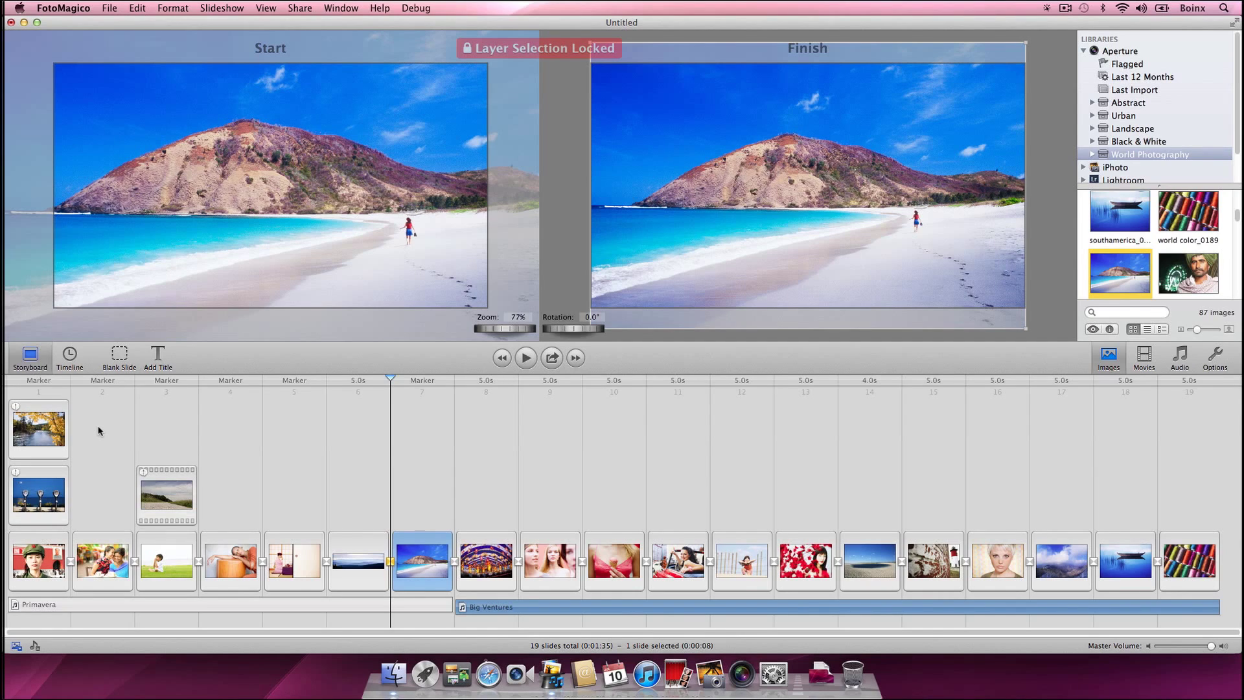
pyautogui.click(52, 427)
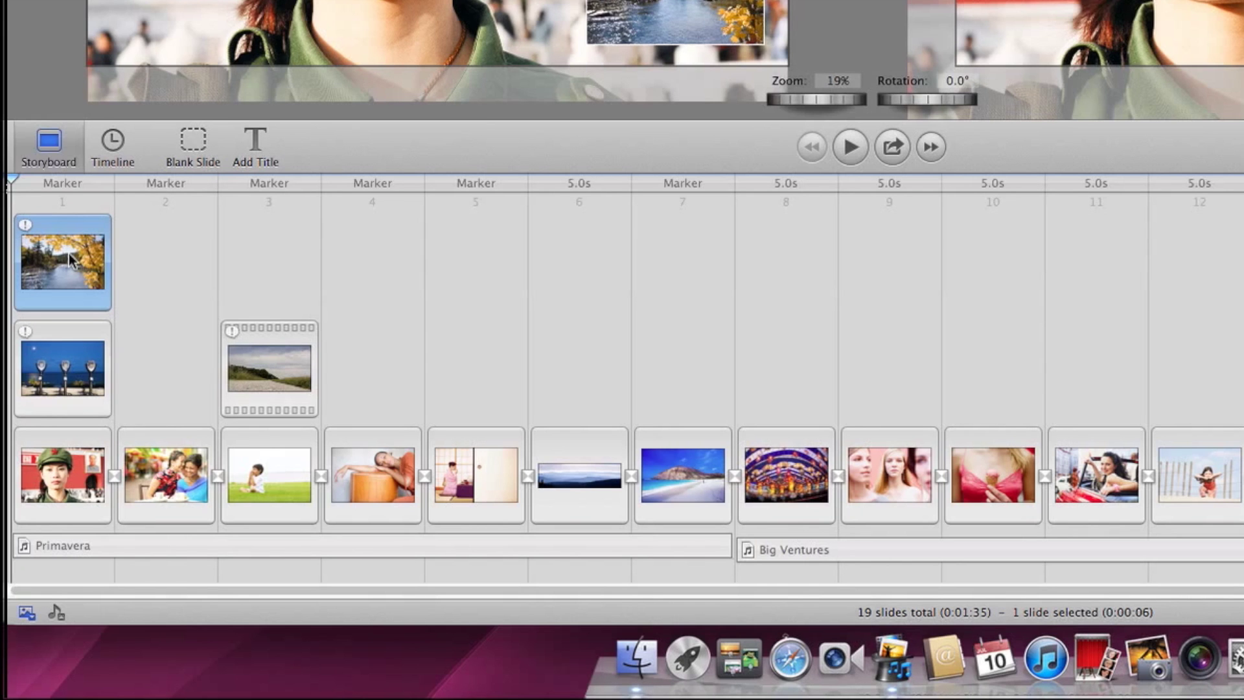
# - Mark slide 1's autumn river and pier overlay layers as placeholders
pyautogui.rightClick(69, 254)
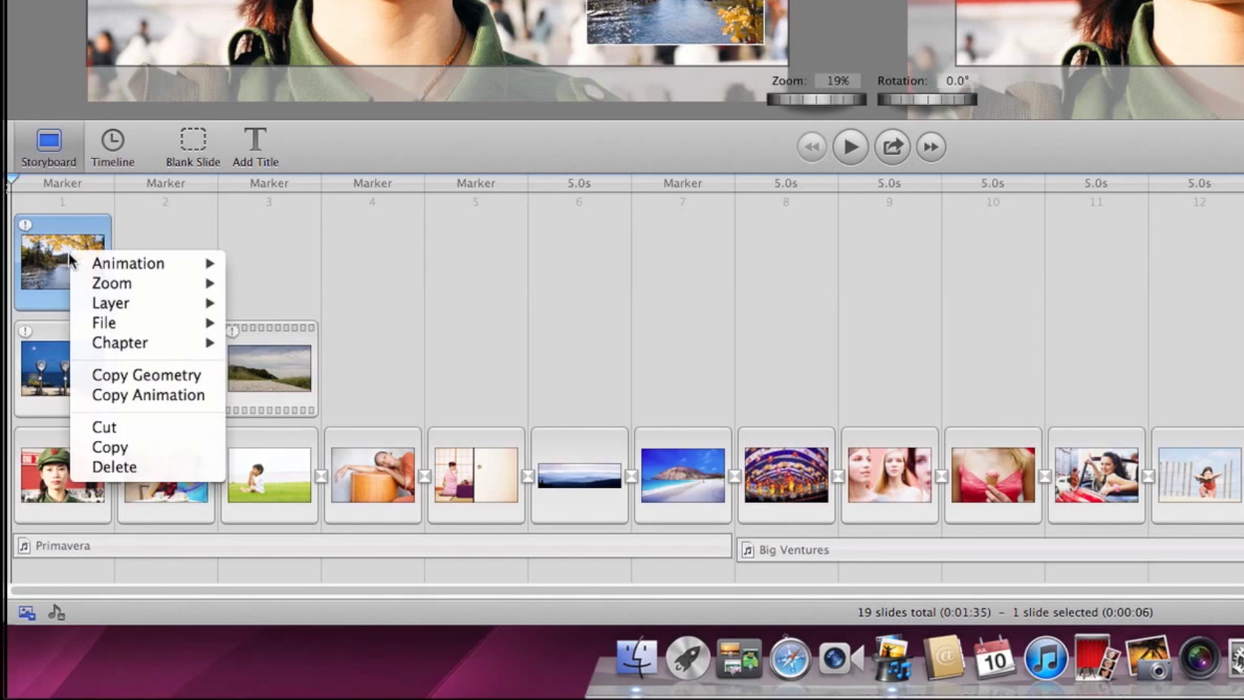
pyautogui.moveTo(194, 323)
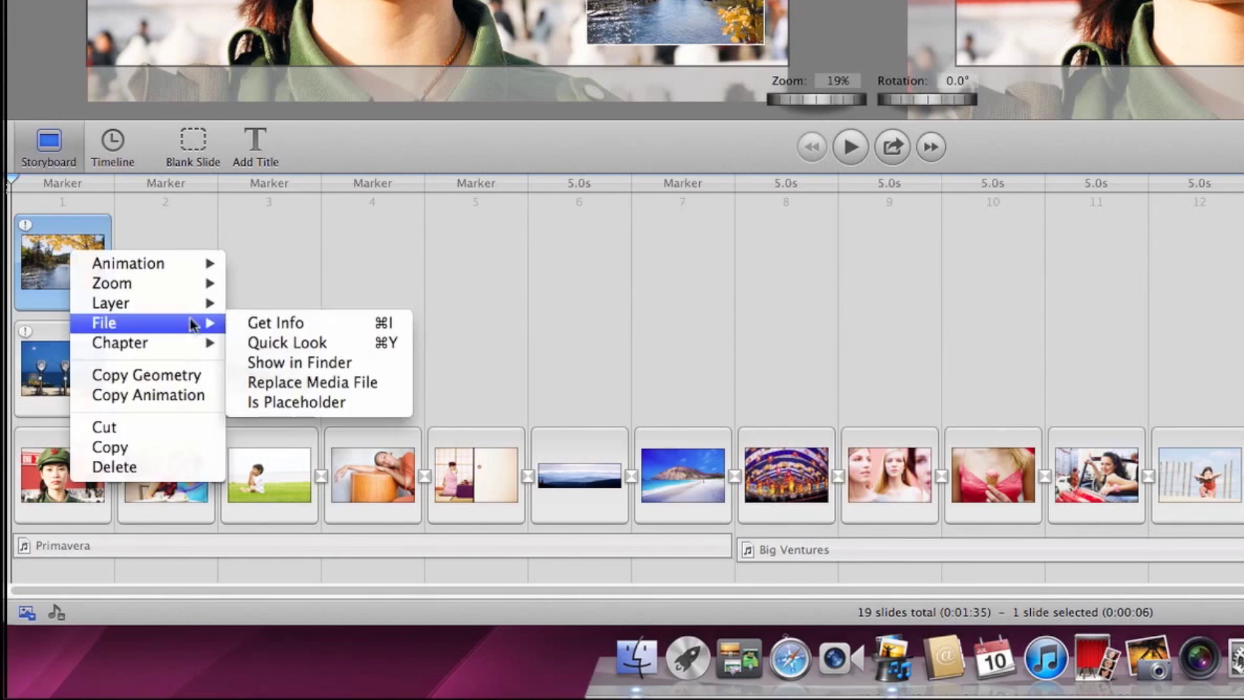
pyautogui.click(316, 402)
pyautogui.click(65, 360)
pyautogui.rightClick(65, 360)
pyautogui.moveTo(187, 449)
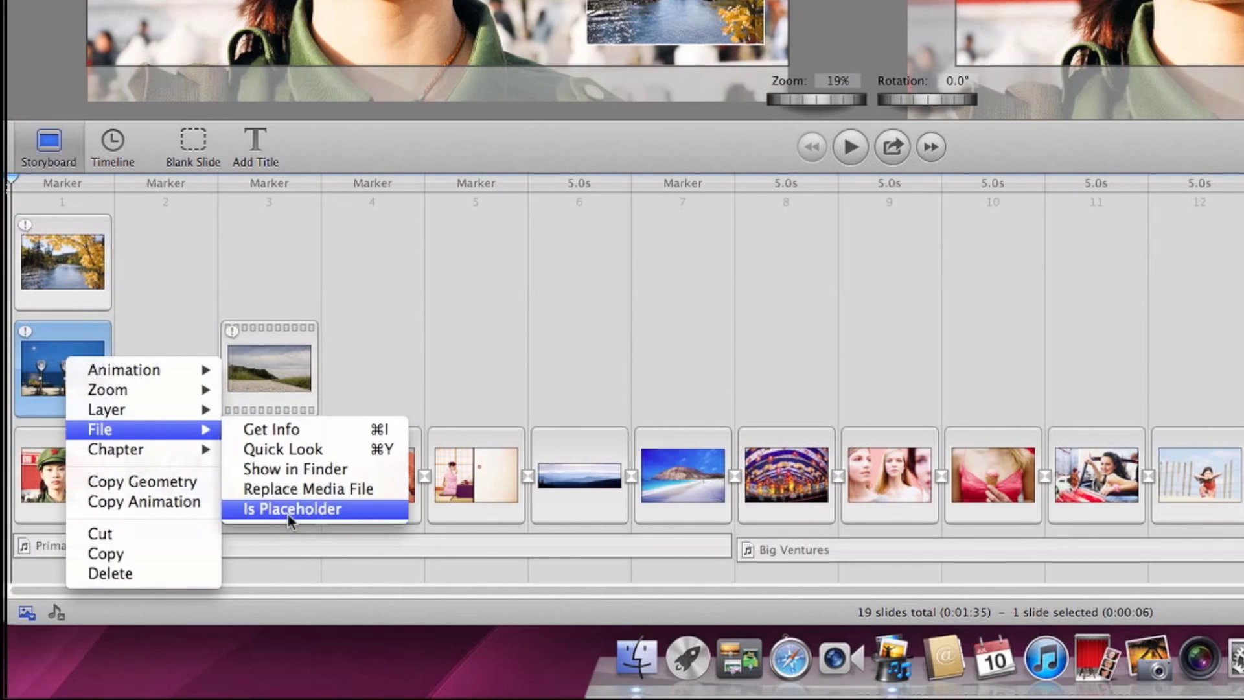
pyautogui.click(287, 514)
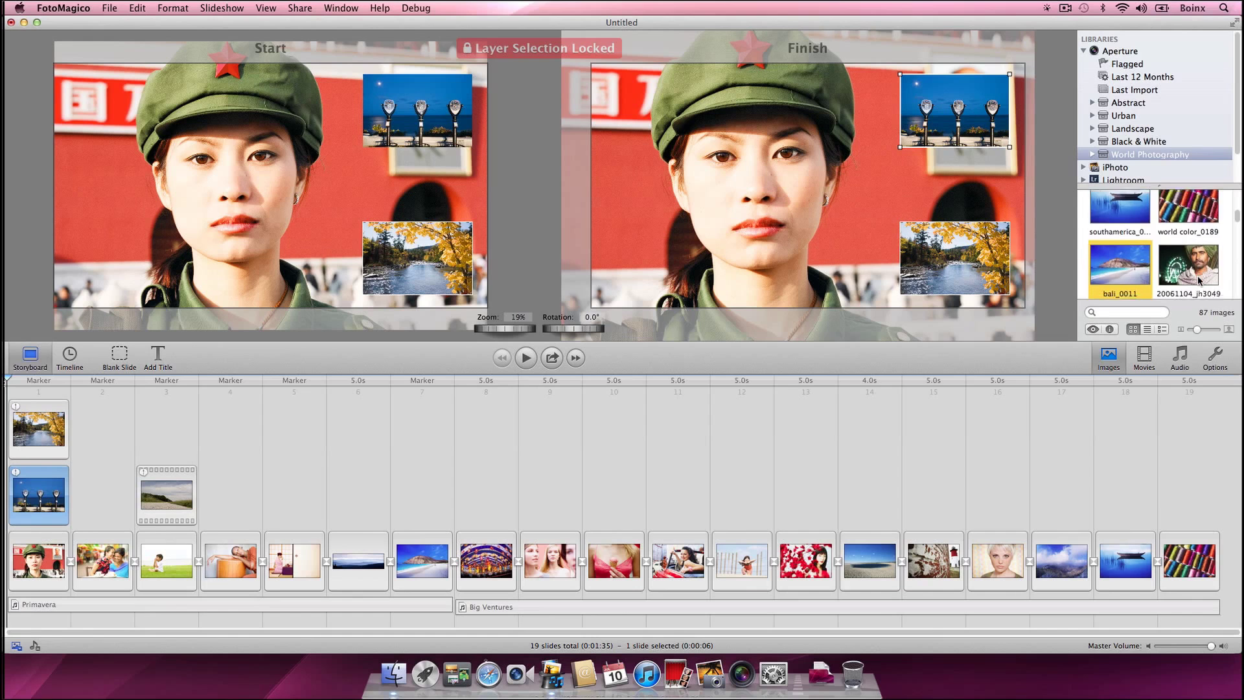
# - Swap the overlays for 20071125_jh0819 at top and 20070210_jh0329 below
pyautogui.scroll(-3, 1199, 281)
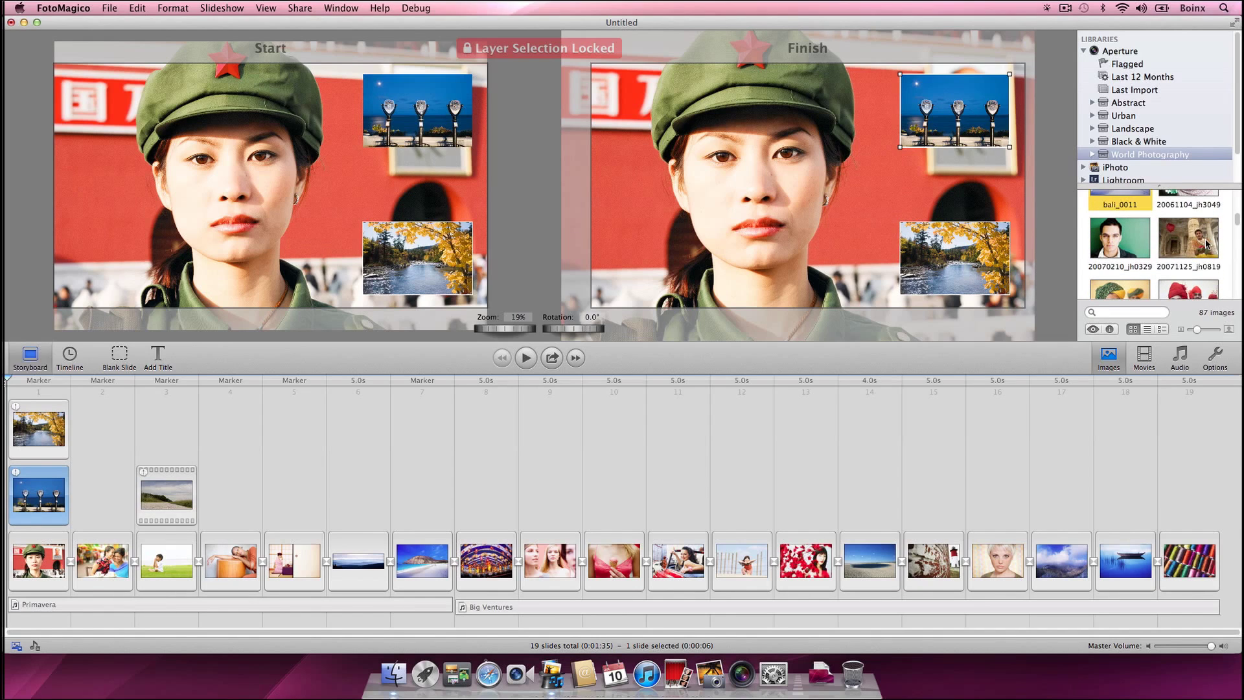
pyautogui.click(1206, 244)
pyautogui.moveTo(1206, 244); pyautogui.dragTo(973, 108)
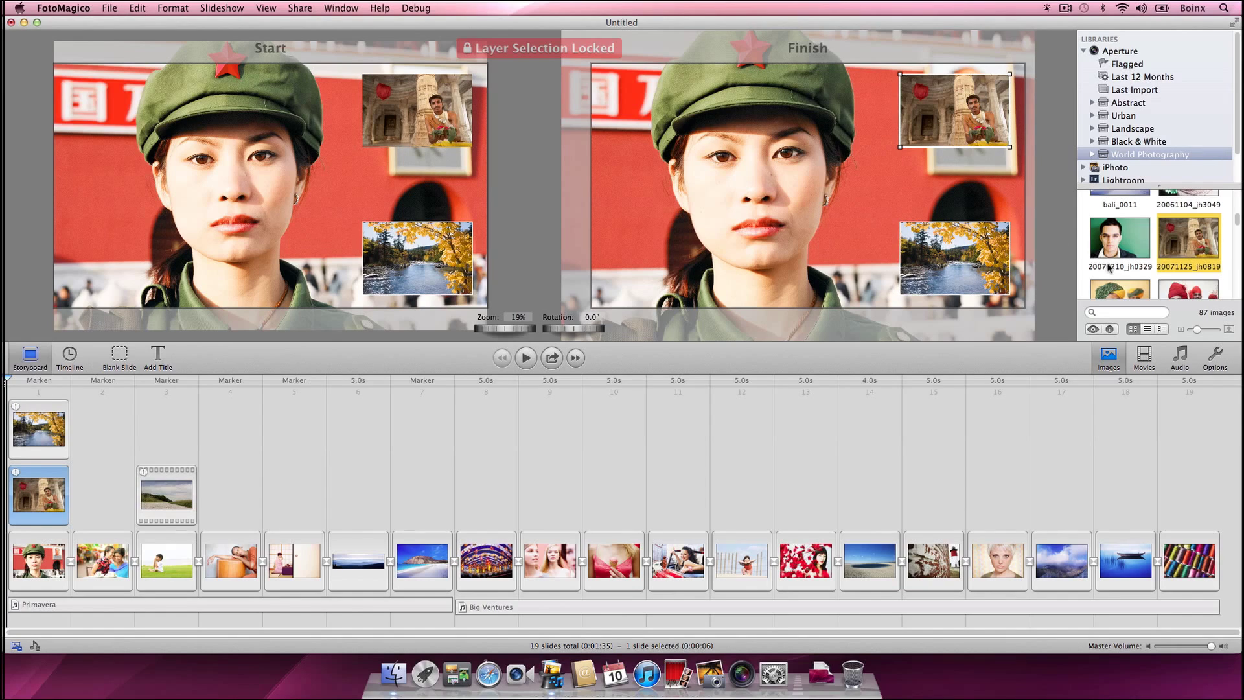
pyautogui.moveTo(1129, 253); pyautogui.dragTo(965, 261)
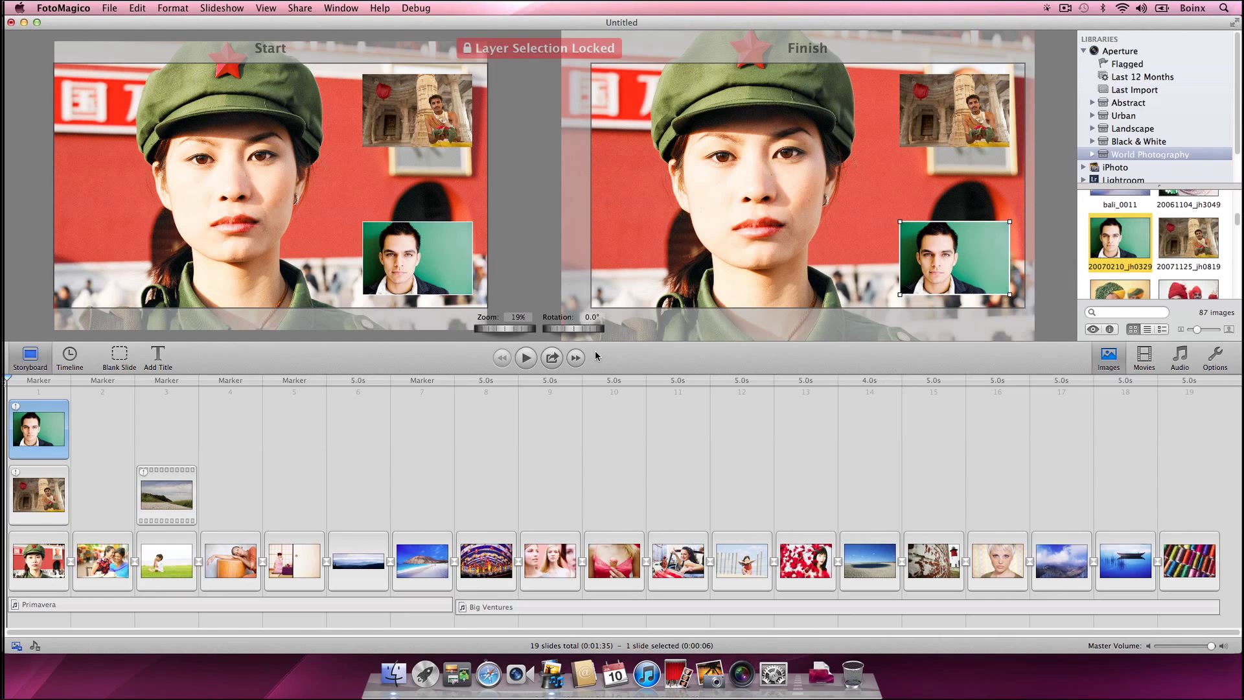
pyautogui.click(551, 358)
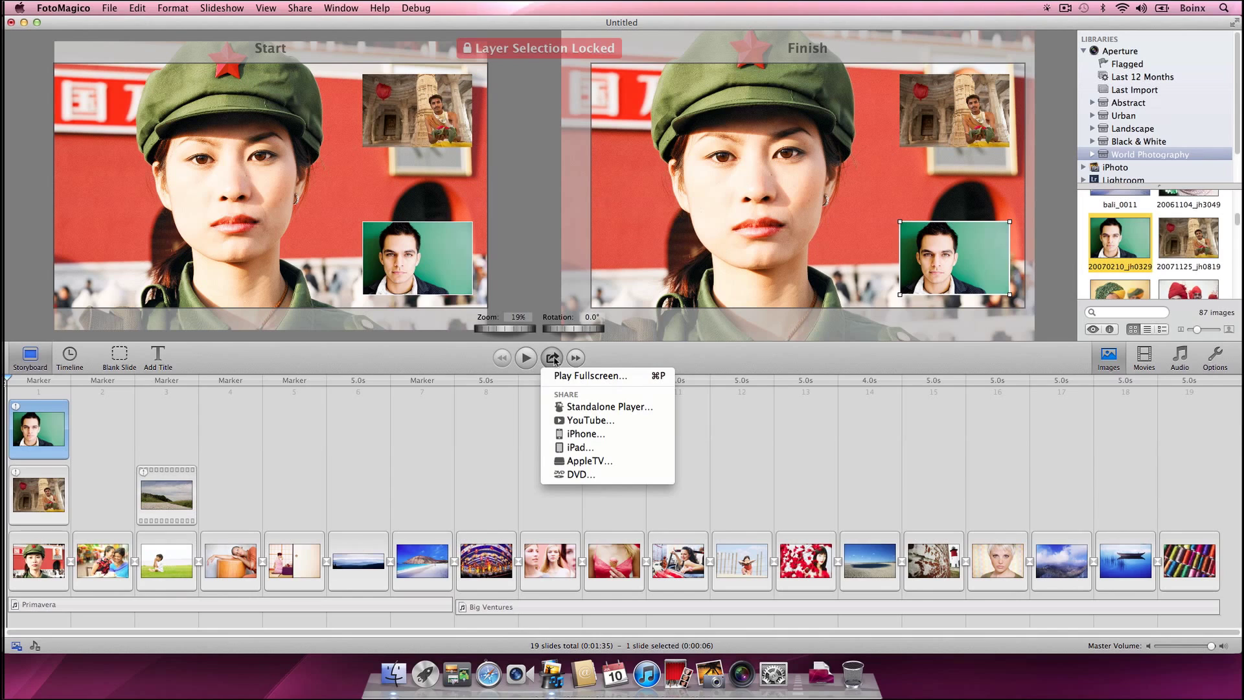
pyautogui.click(589, 375)
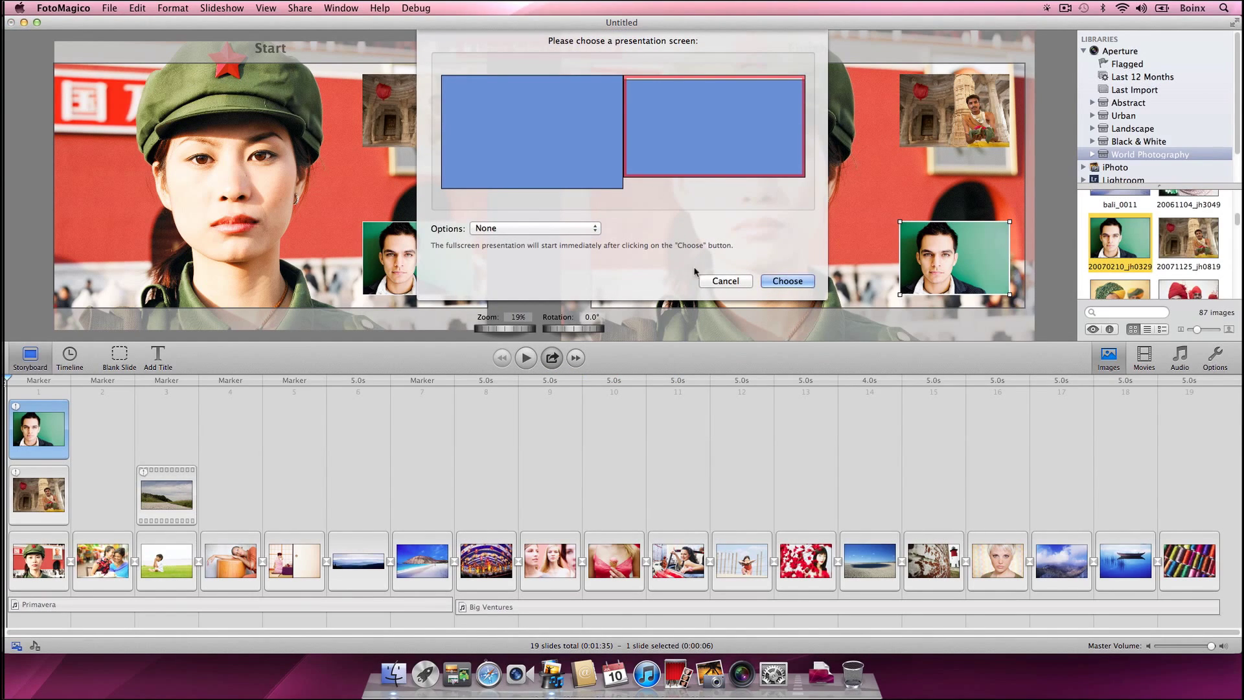
pyautogui.click(720, 281)
pyautogui.click(553, 356)
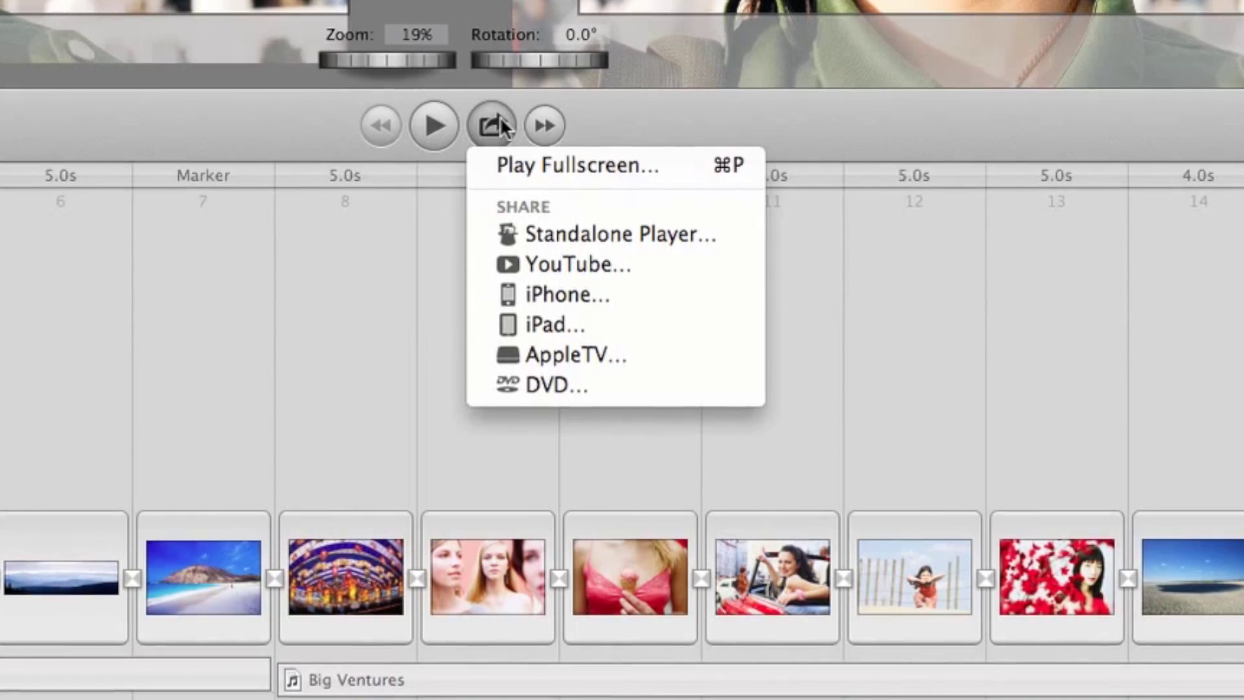
pyautogui.click(498, 122)
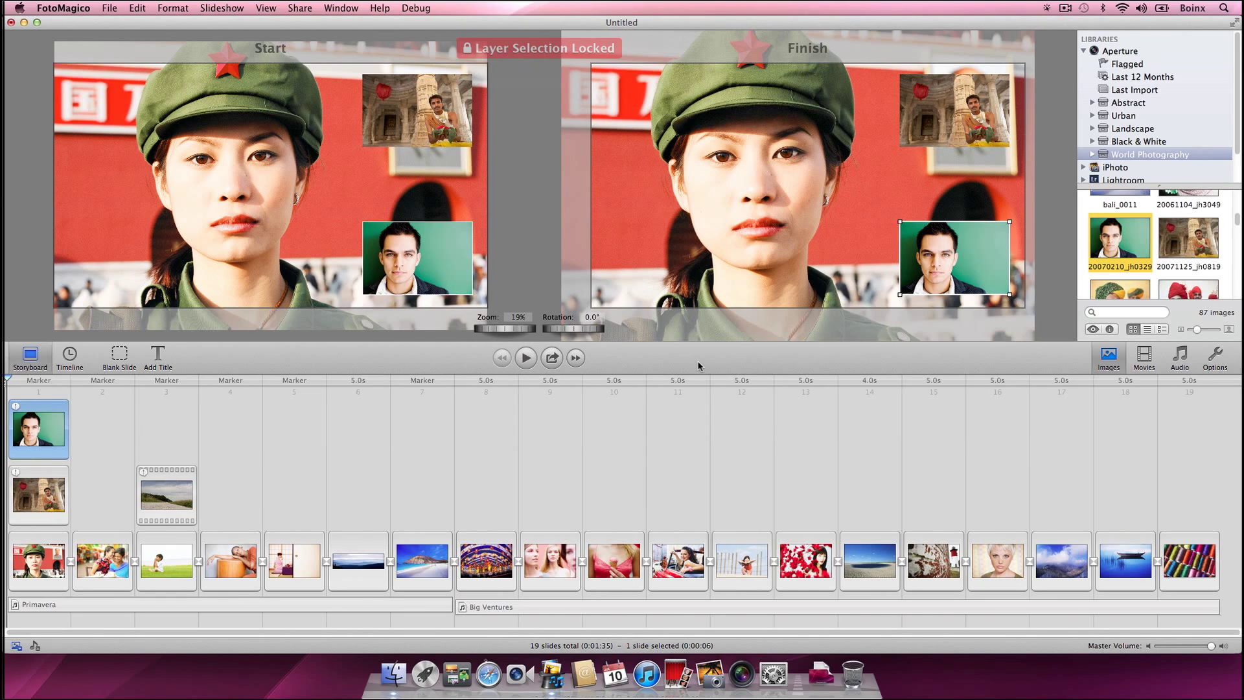